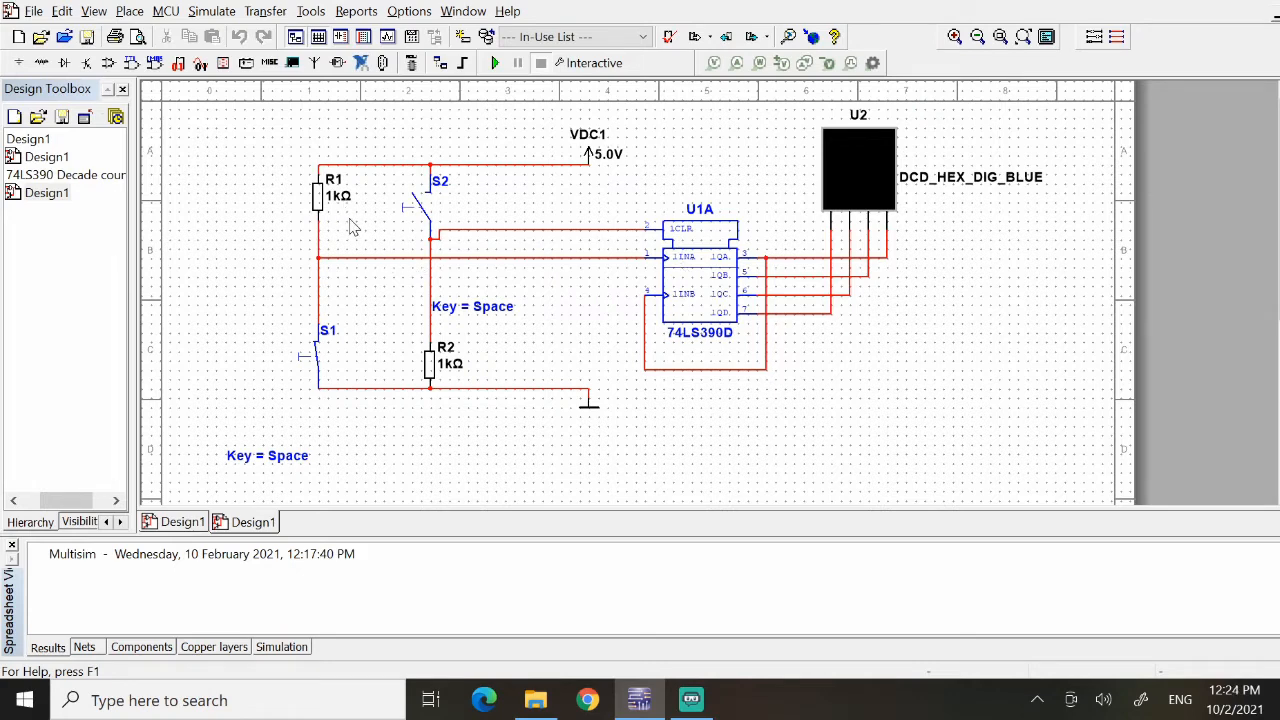
- Simulate the 74LS390 decade counter circuit, toggle switch S1 repeatedly to test the count on the display, and stop the simulation
{"action": "left_click", "coordinate": [496, 63]}
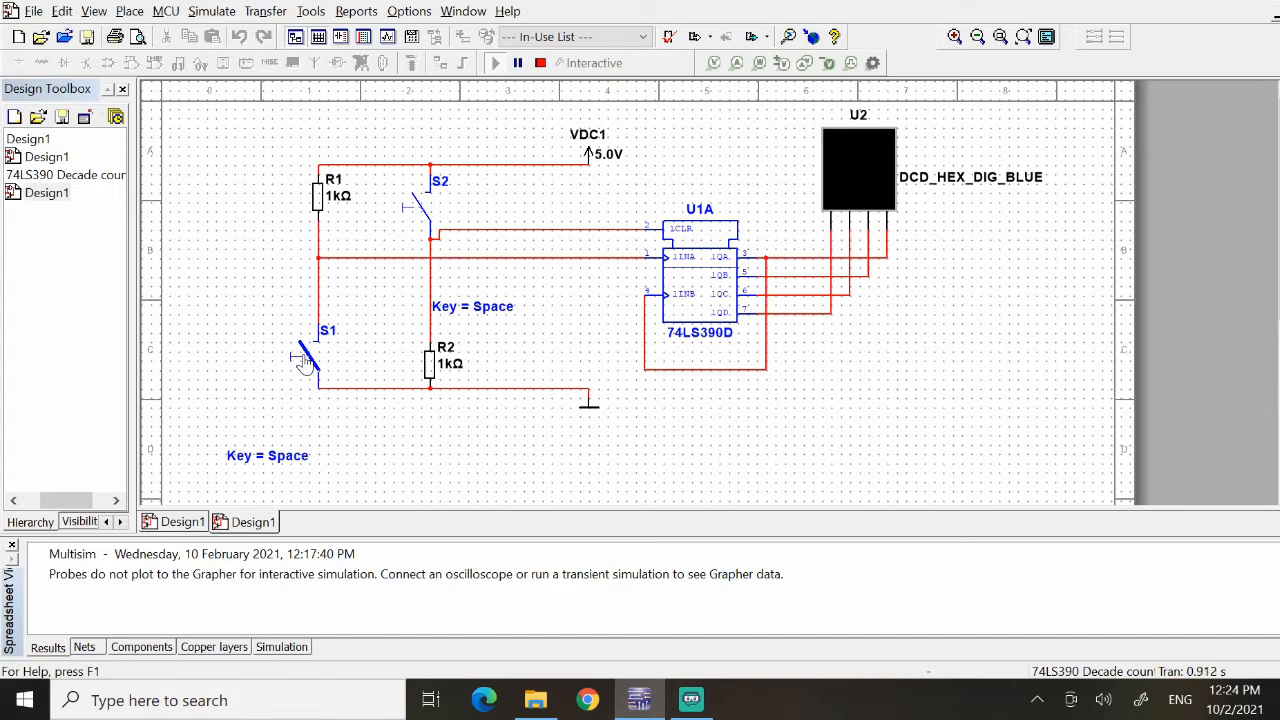
{"action": "left_click", "coordinate": [305, 363]}
{"action": "left_click", "coordinate": [305, 363]}
{"action": "left_click", "coordinate": [305, 363]}
{"action": "left_click", "coordinate": [305, 363]}
{"action": "left_click", "coordinate": [301, 368]}
{"action": "left_click", "coordinate": [301, 368]}
{"action": "left_click", "coordinate": [540, 63]}
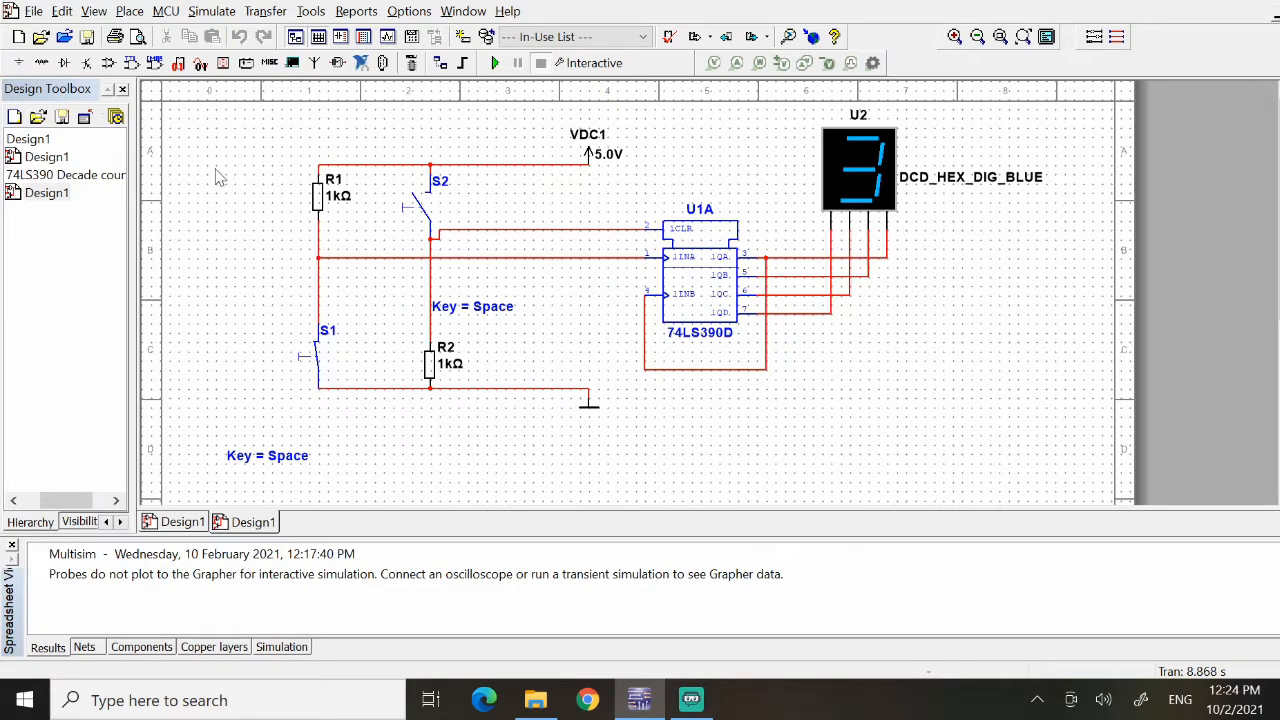
- Create a new design from the Blank template
{"action": "left_click", "coordinate": [34, 14]}
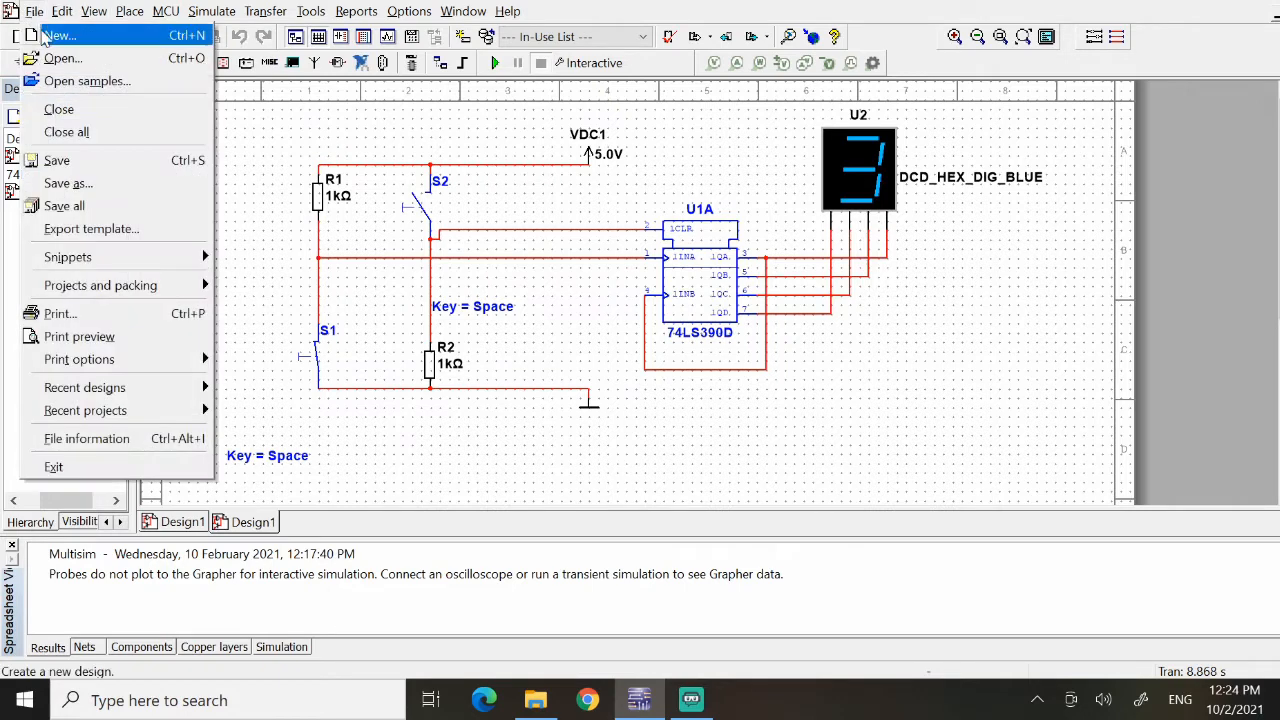
{"action": "left_click", "coordinate": [50, 39]}
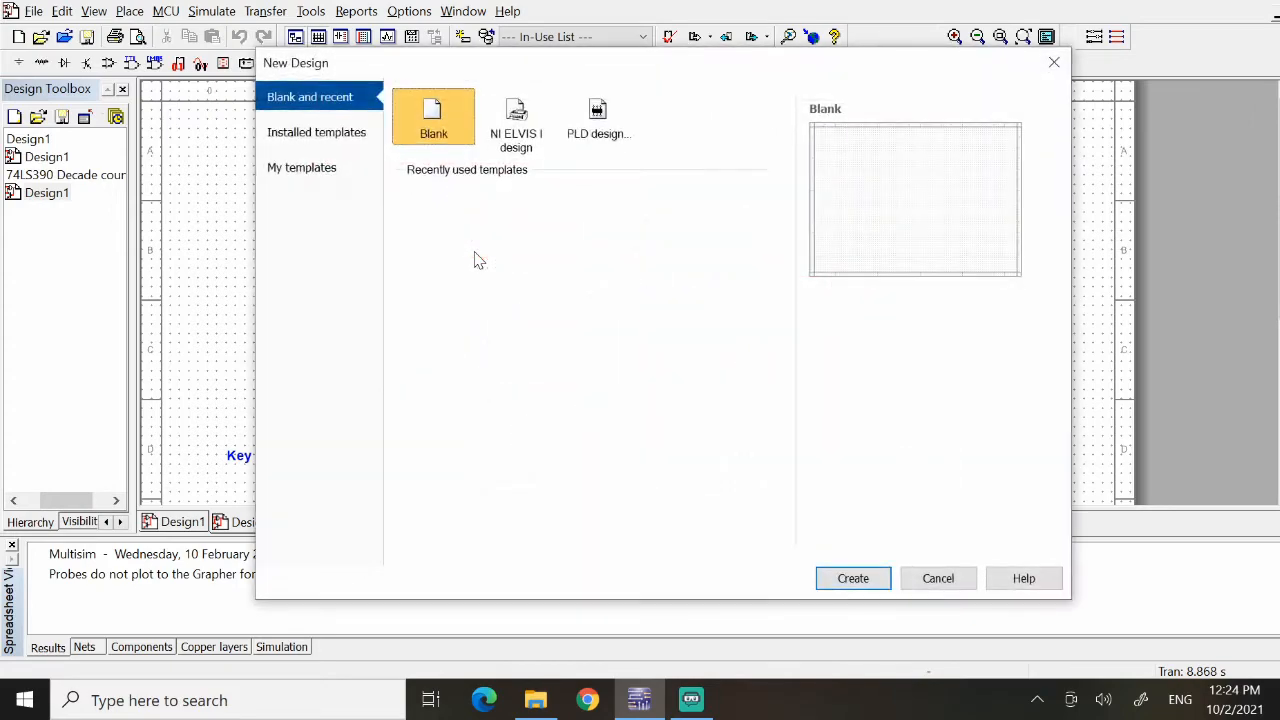
{"action": "left_click", "coordinate": [853, 579]}
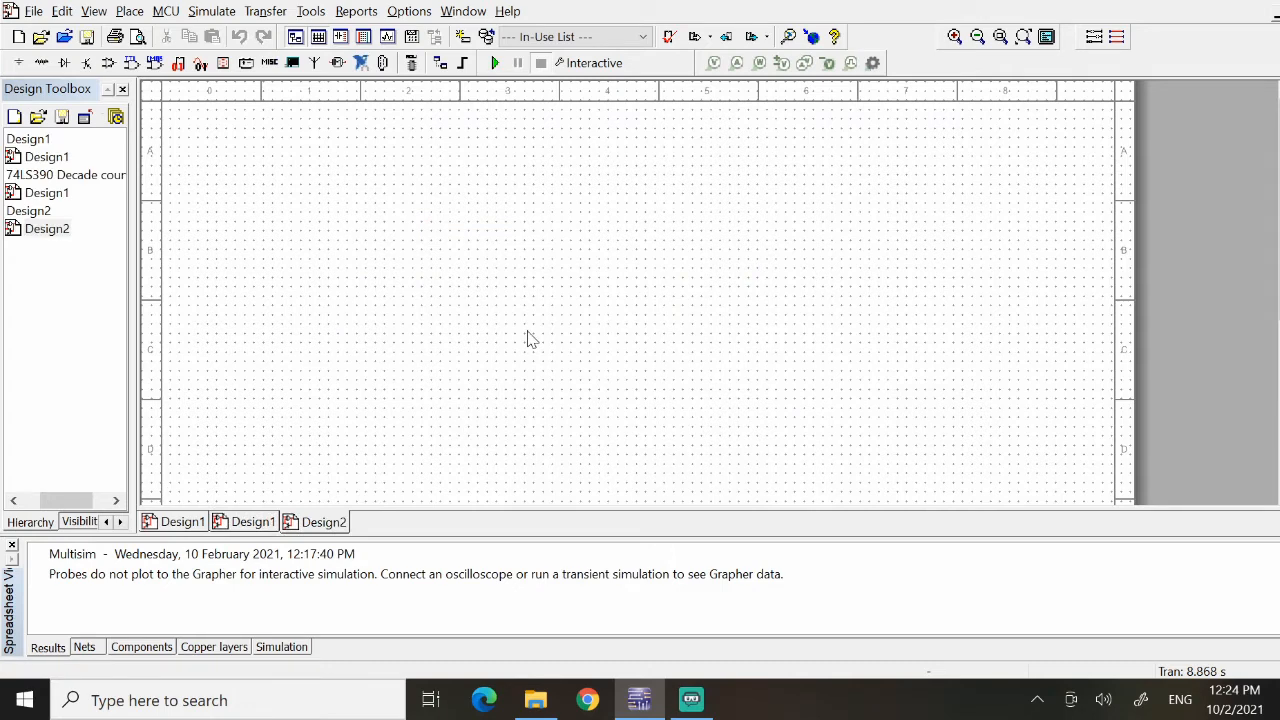
- Set the component symbol standard to IEC 60617 in the global options and apply it
{"action": "left_click", "coordinate": [412, 12]}
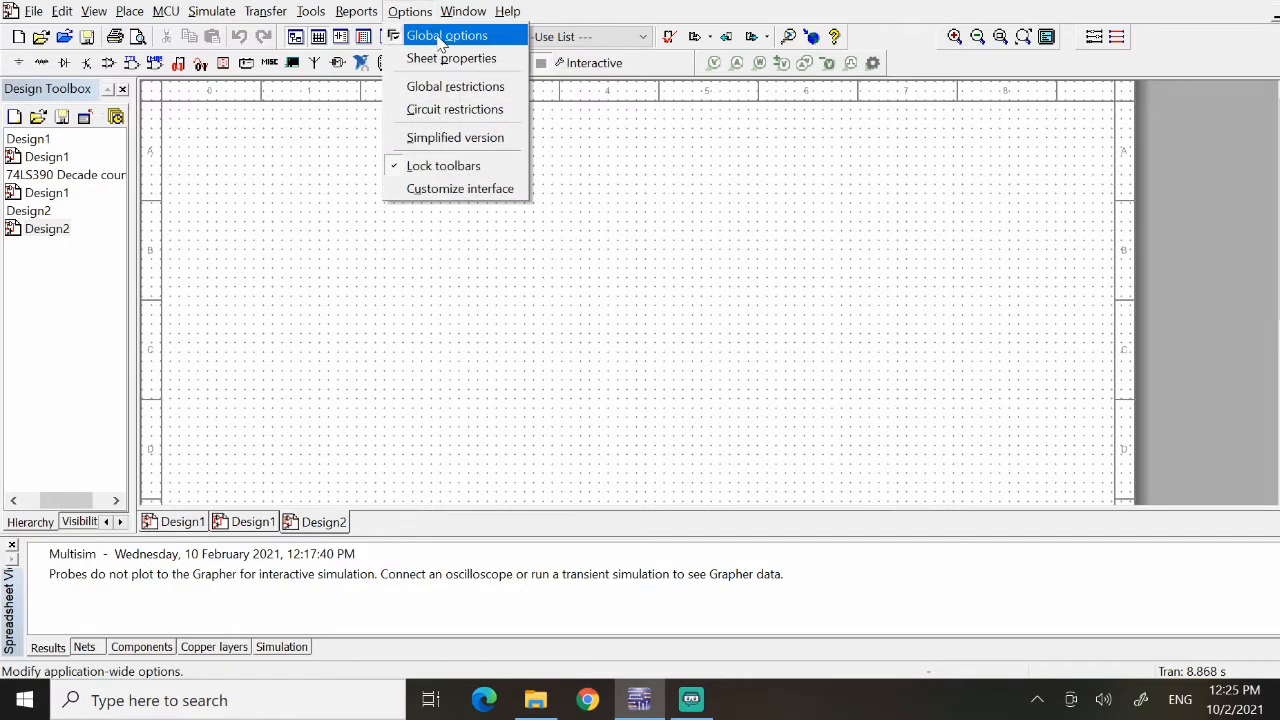
{"action": "left_click", "coordinate": [430, 35]}
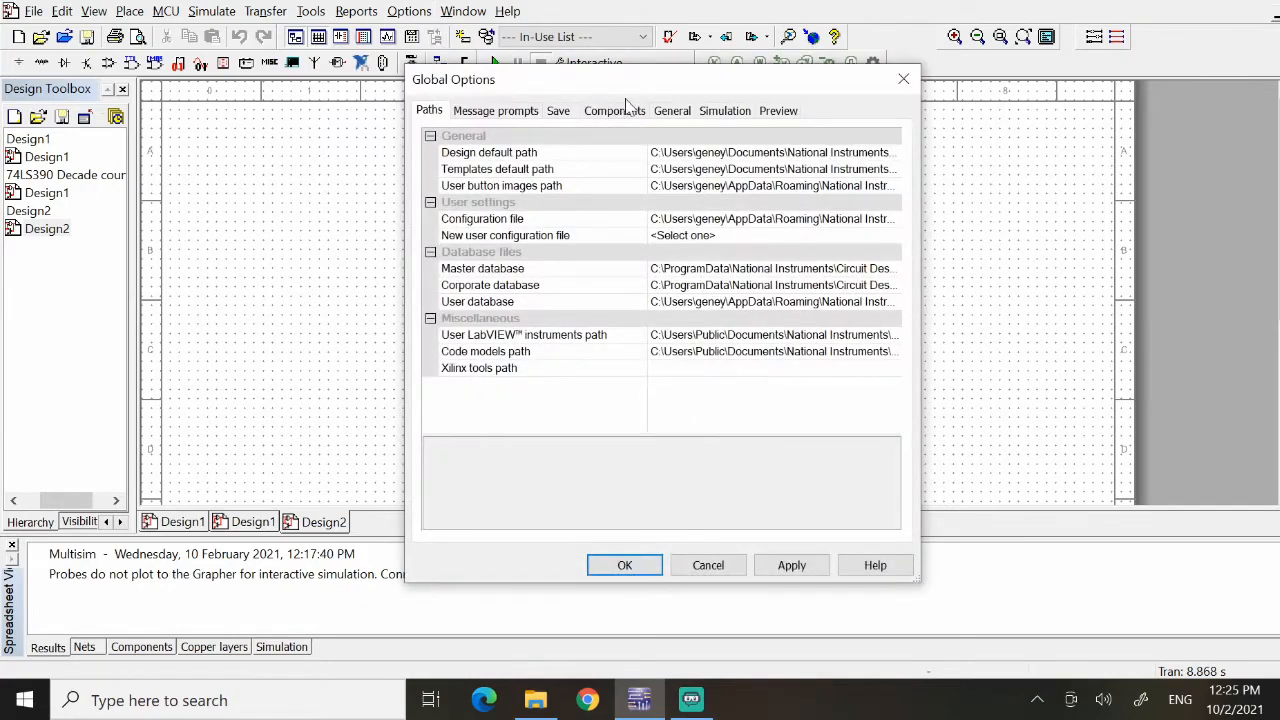
{"action": "left_click", "coordinate": [630, 115]}
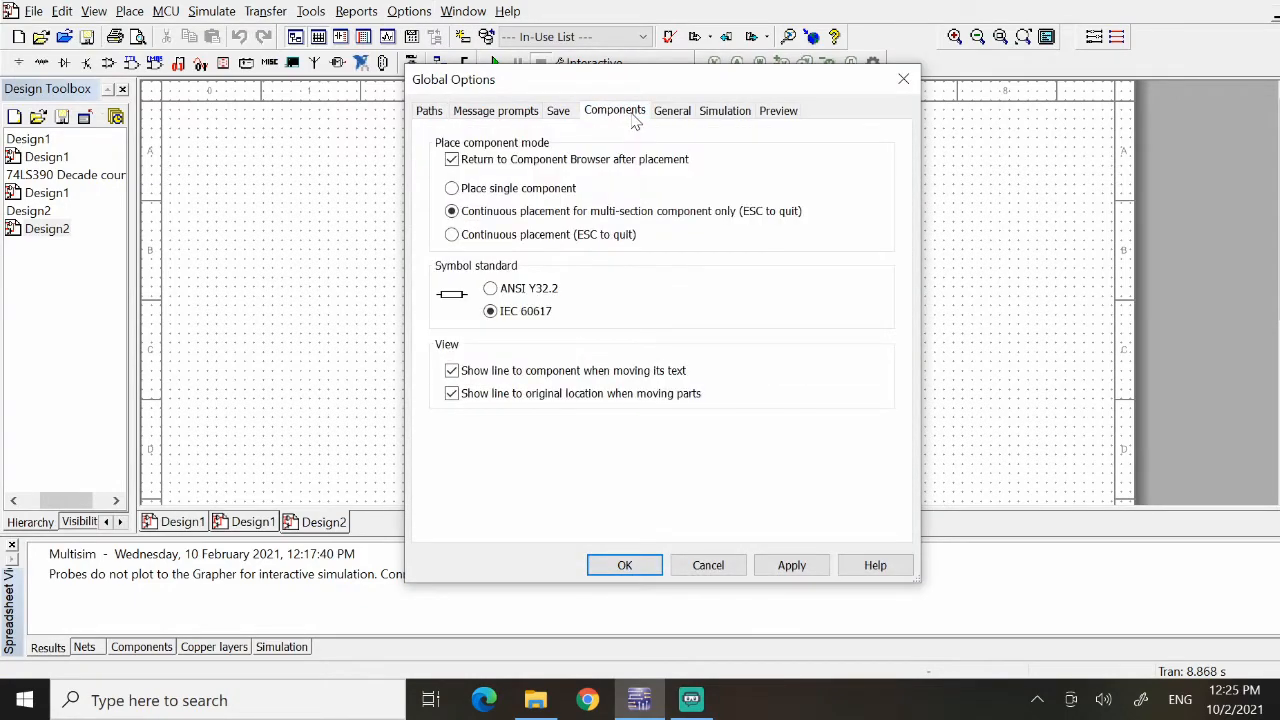
{"action": "left_click", "coordinate": [492, 290]}
{"action": "left_click", "coordinate": [491, 314]}
{"action": "left_click", "coordinate": [791, 566]}
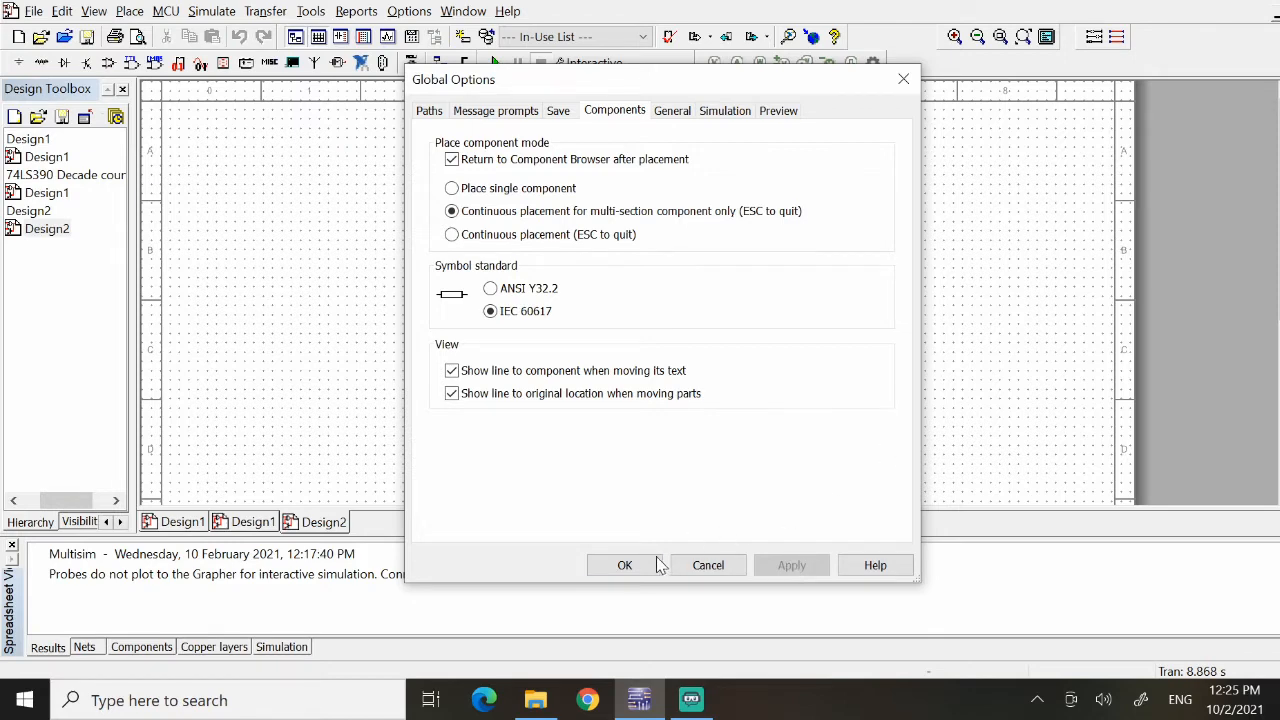
{"action": "left_click", "coordinate": [624, 565]}
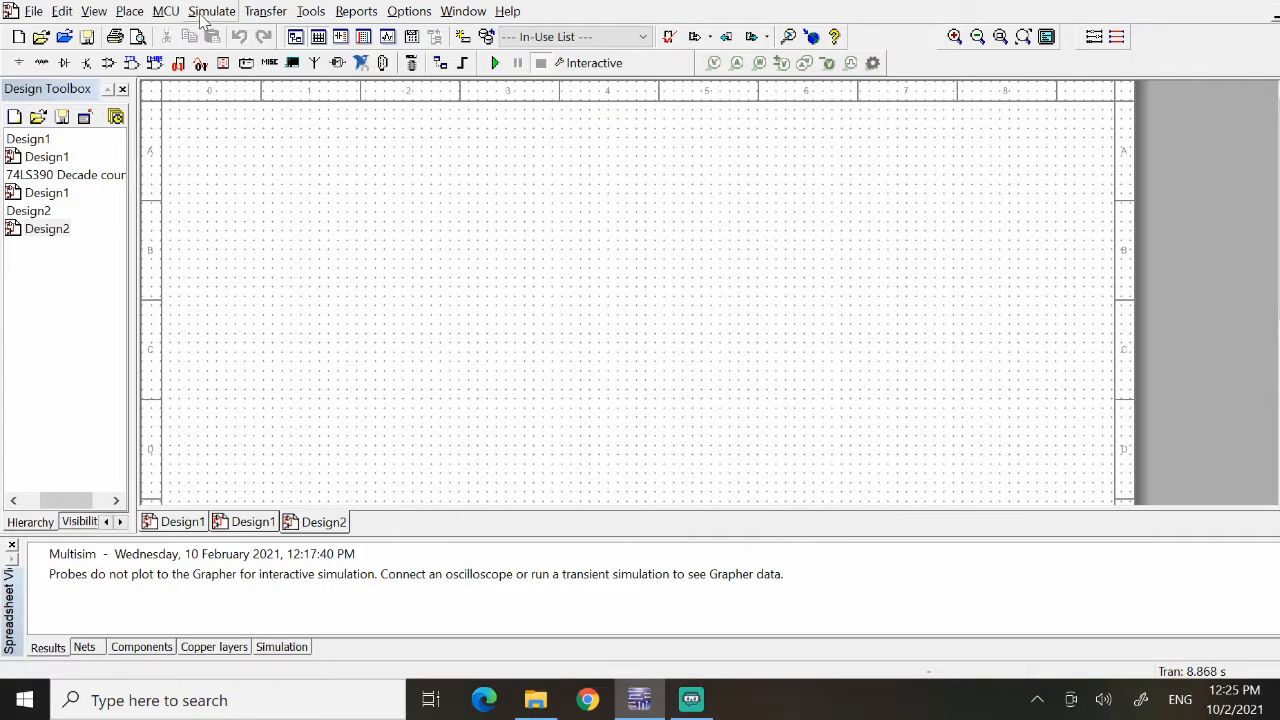
- Place a V_REF1 DC voltage source from the POWER_SOURCES family near the top centre of the sheet
{"action": "left_click", "coordinate": [128, 12]}
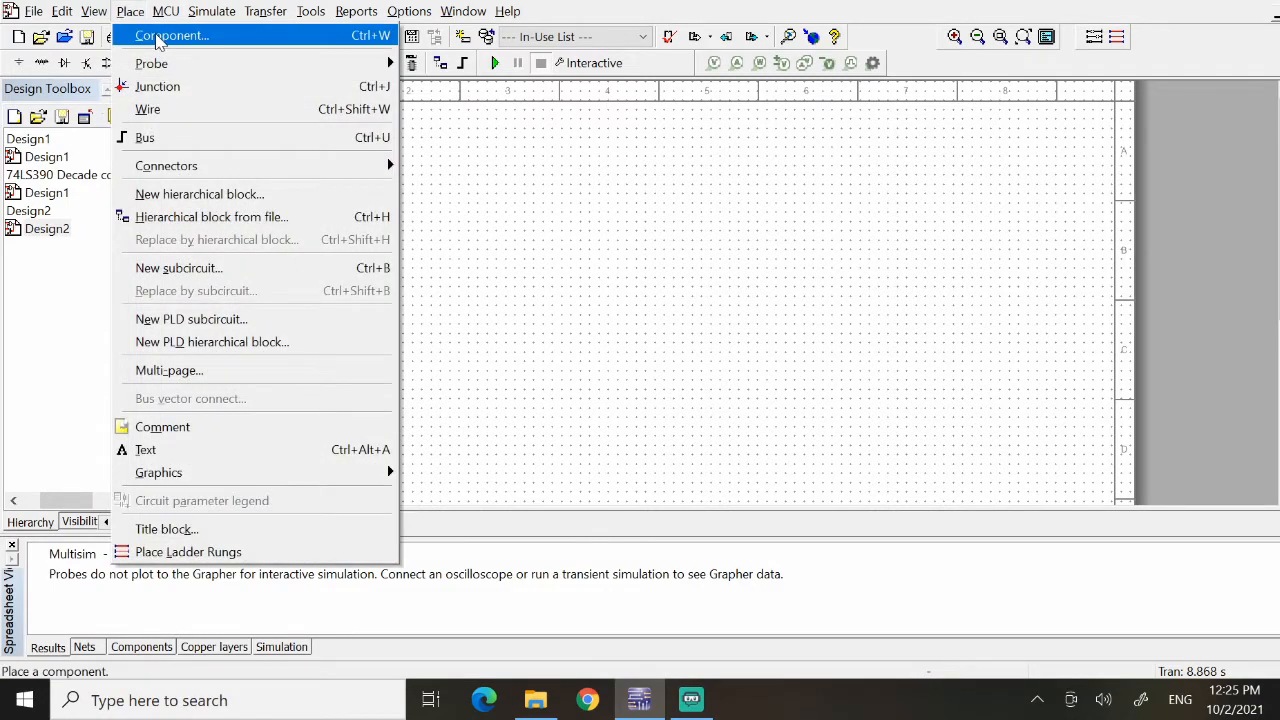
{"action": "left_click", "coordinate": [157, 36]}
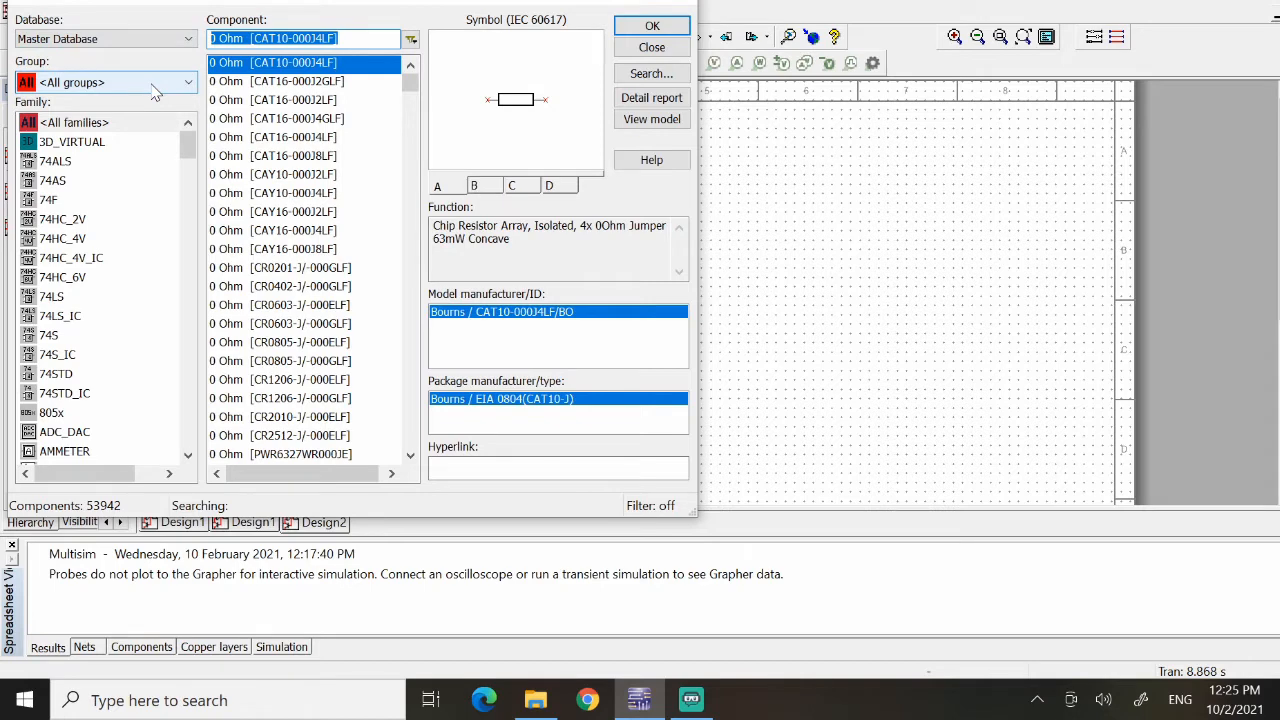
{"action": "left_click", "coordinate": [155, 82]}
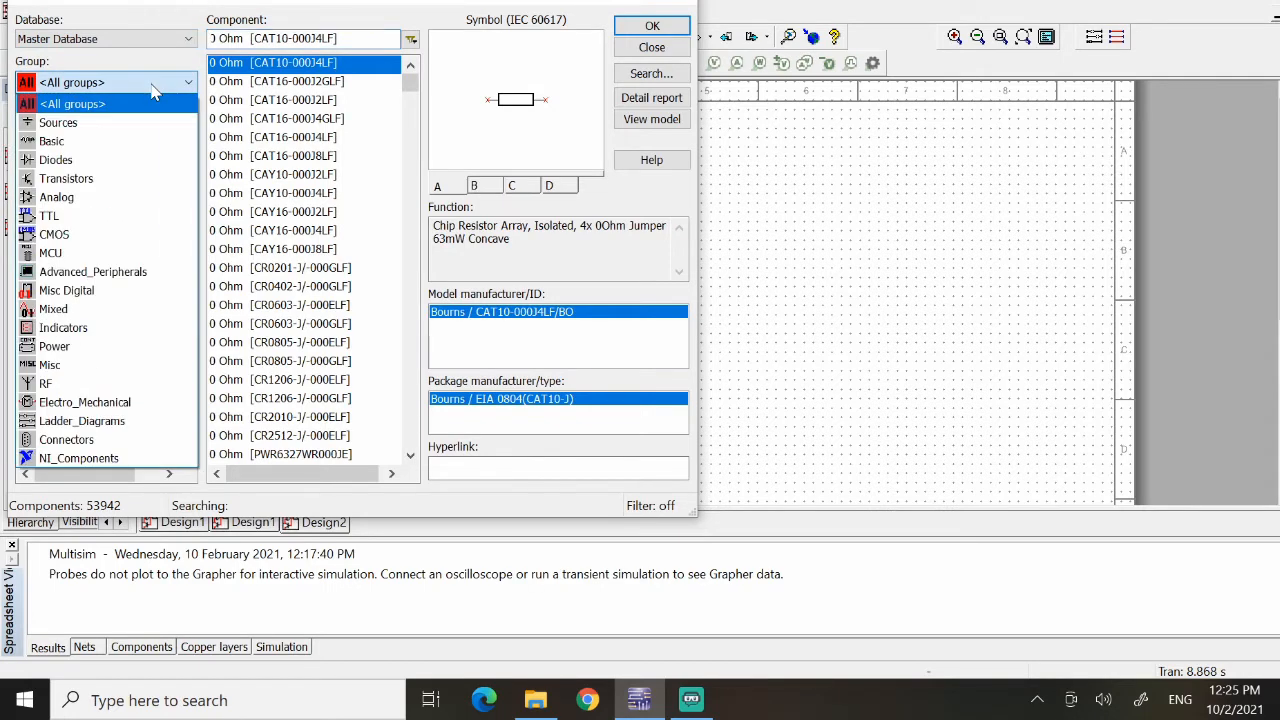
{"action": "left_click", "coordinate": [84, 125]}
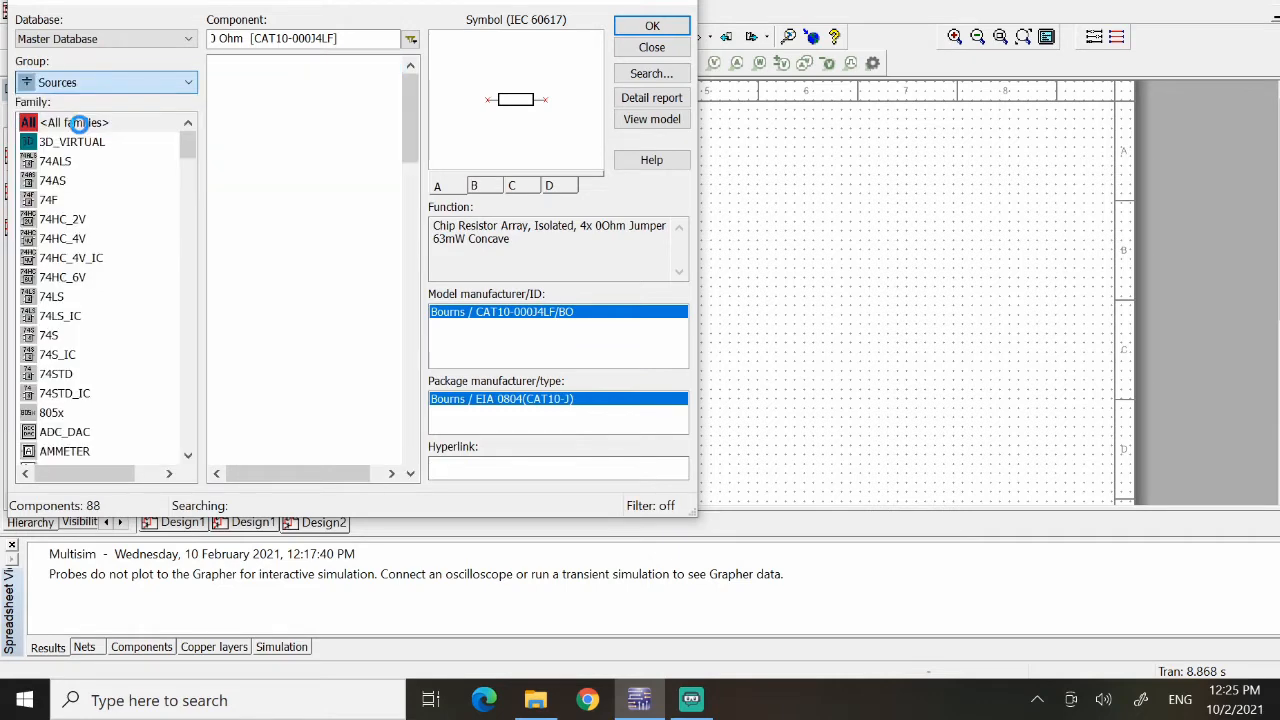
{"action": "left_click", "coordinate": [102, 142]}
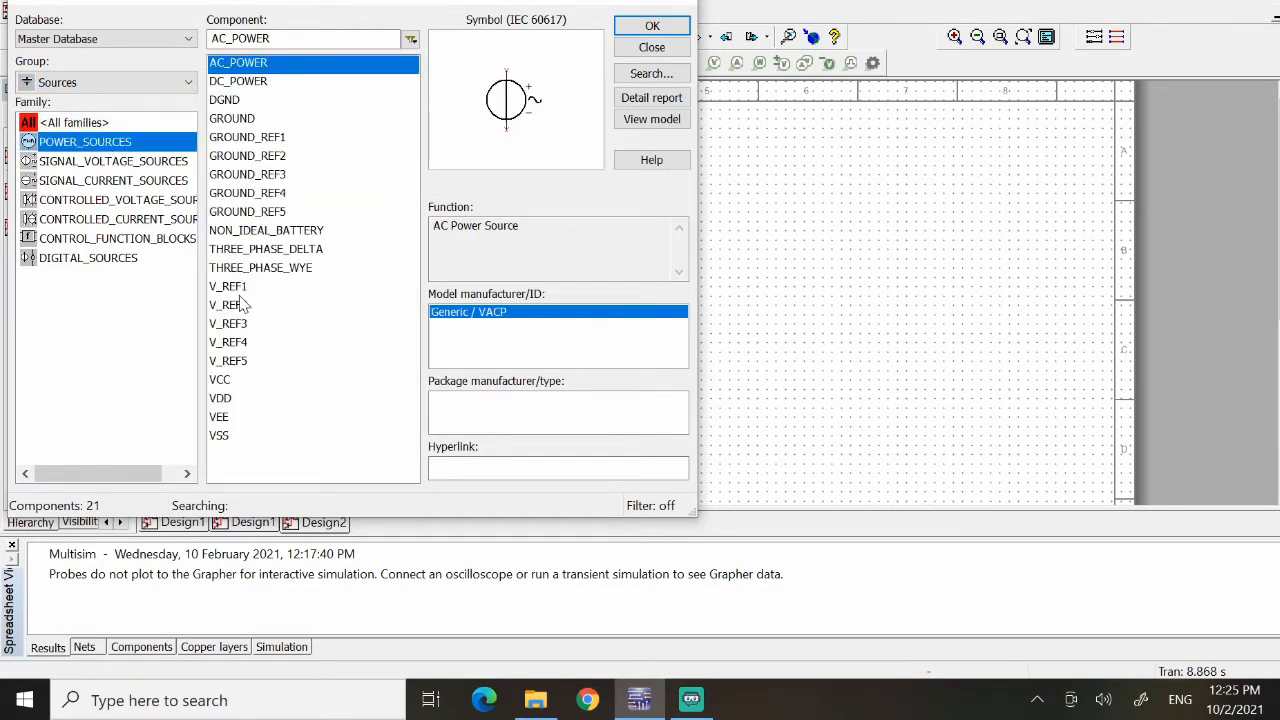
{"action": "left_click", "coordinate": [230, 287]}
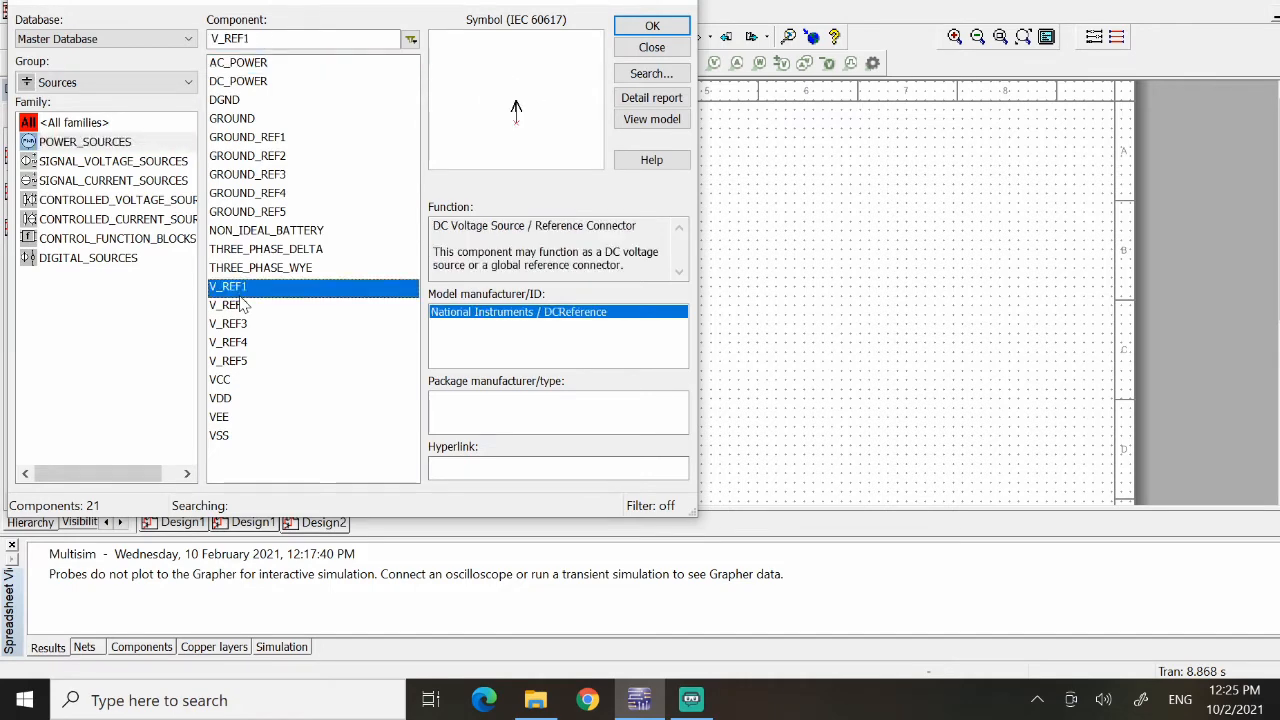
{"action": "left_click", "coordinate": [651, 27]}
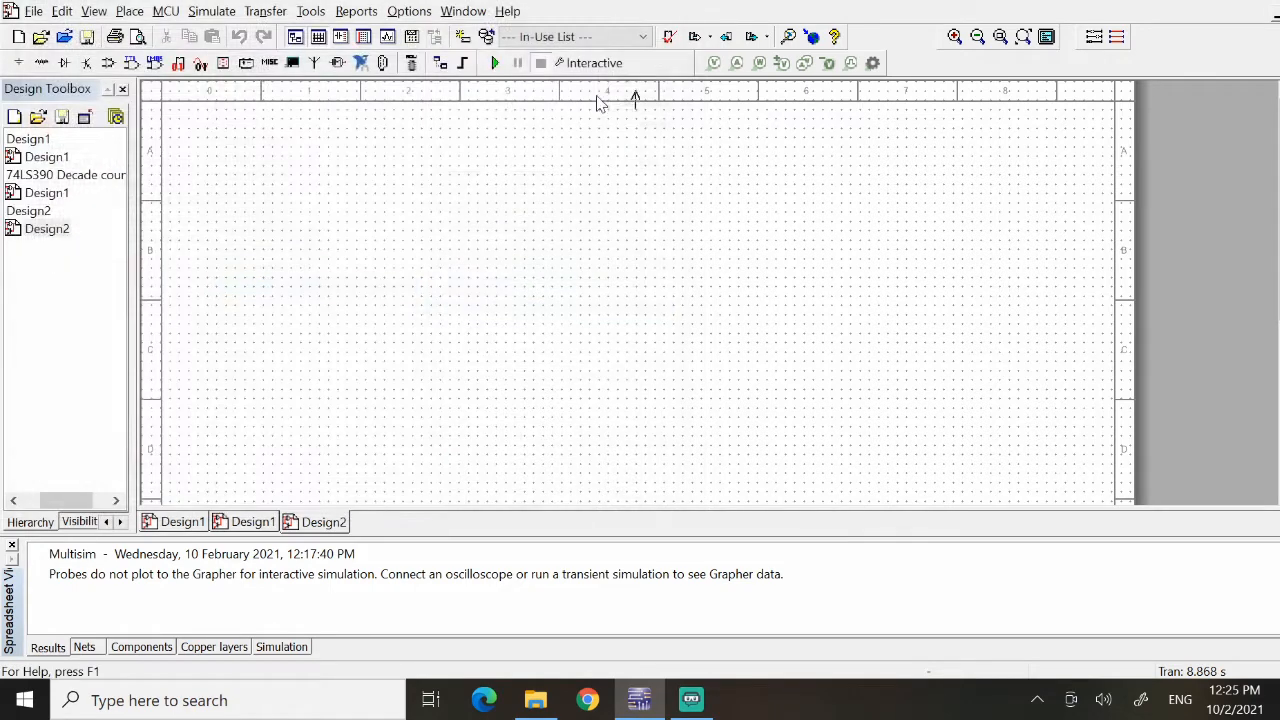
{"action": "left_click", "coordinate": [541, 160]}
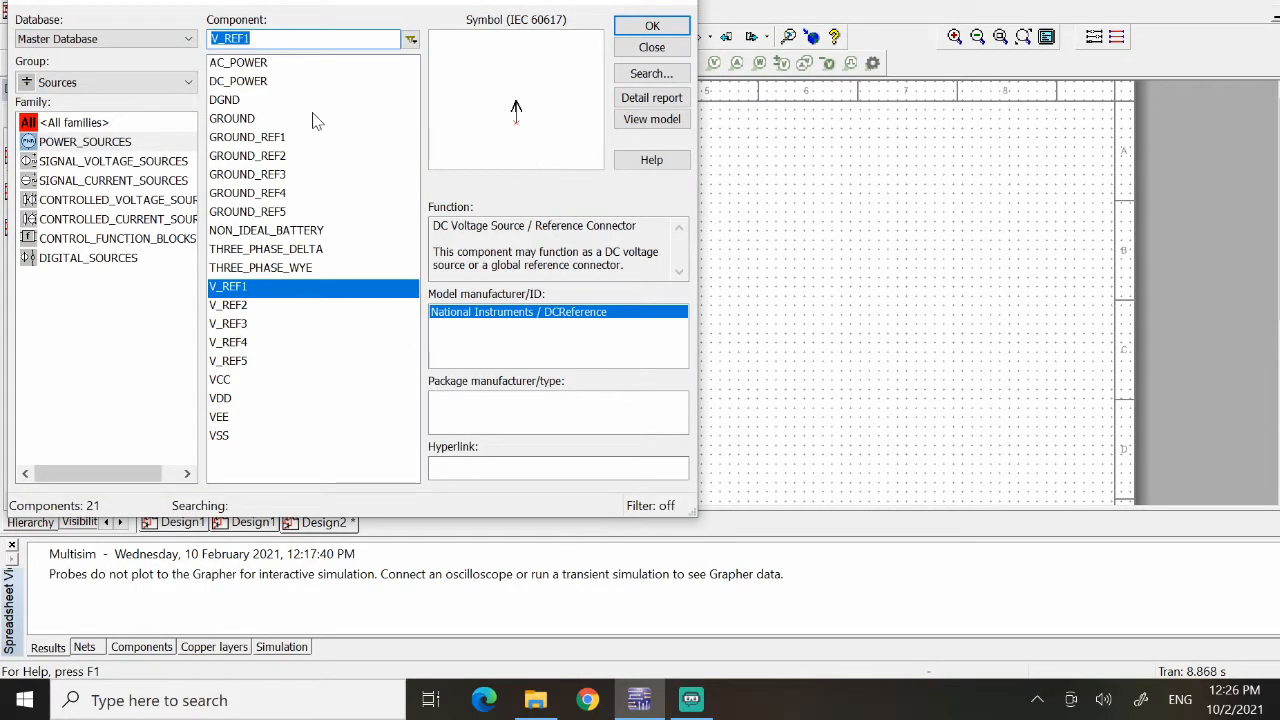
- Compare the ground symbols in POWER_SOURCES and place GROUND_REF2 directly below the 5.0V source
{"action": "left_click", "coordinate": [250, 120]}
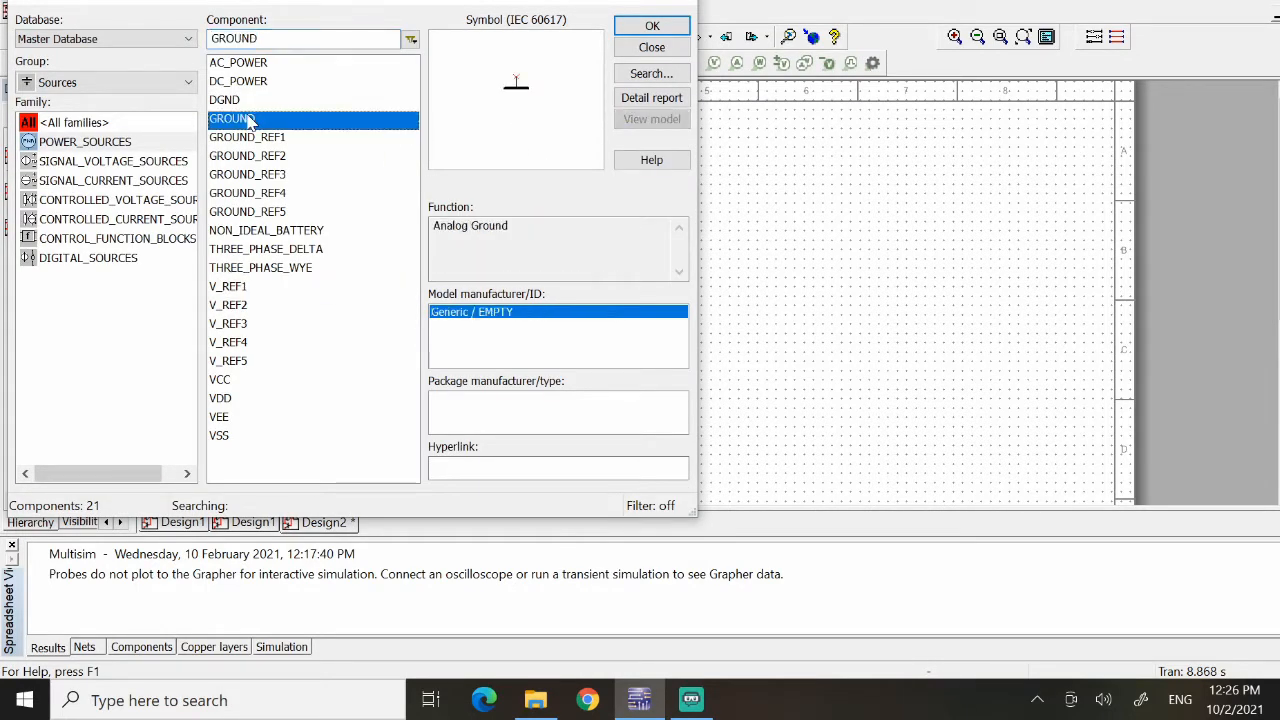
{"action": "left_click", "coordinate": [237, 102]}
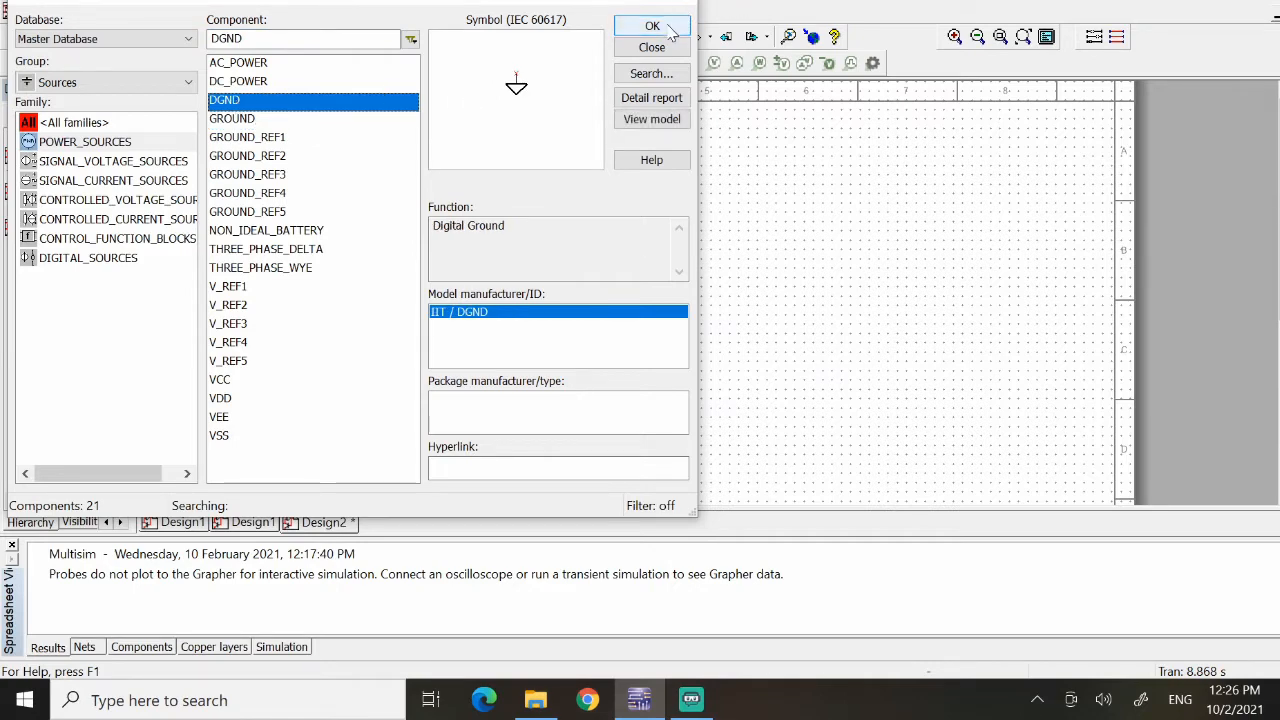
{"action": "left_click", "coordinate": [267, 127]}
{"action": "left_click", "coordinate": [269, 141]}
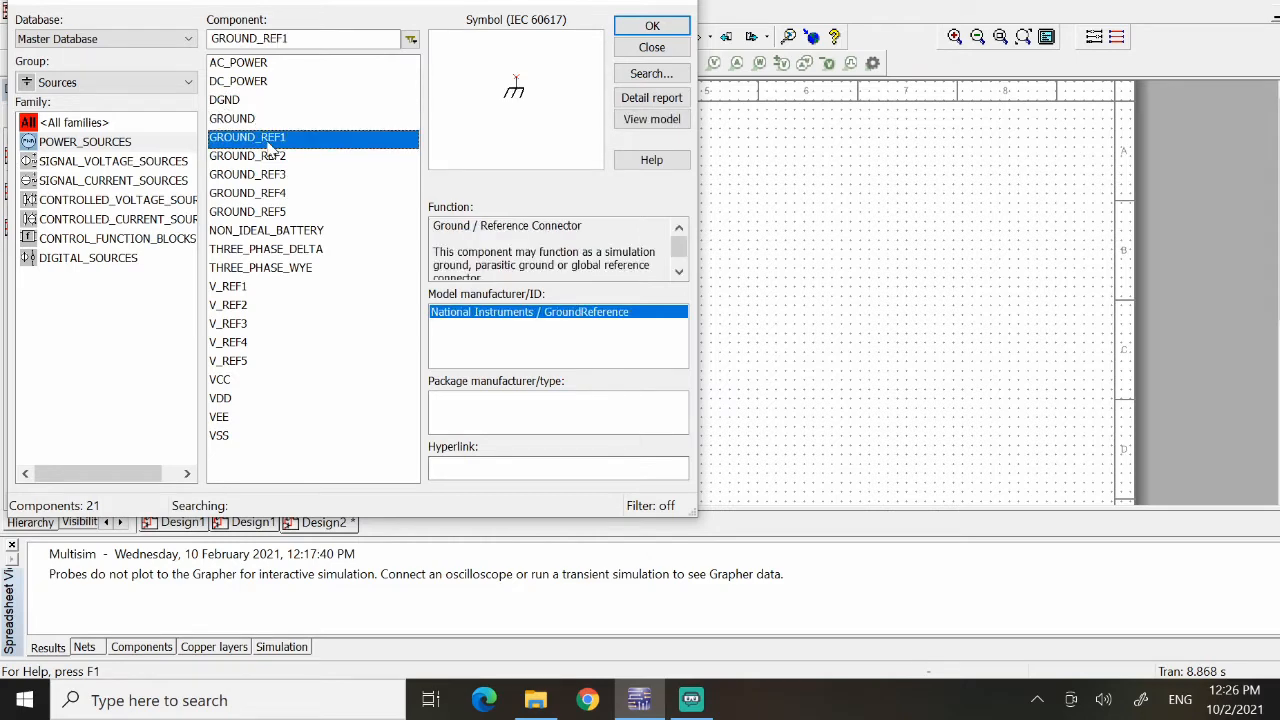
{"action": "left_click", "coordinate": [271, 160]}
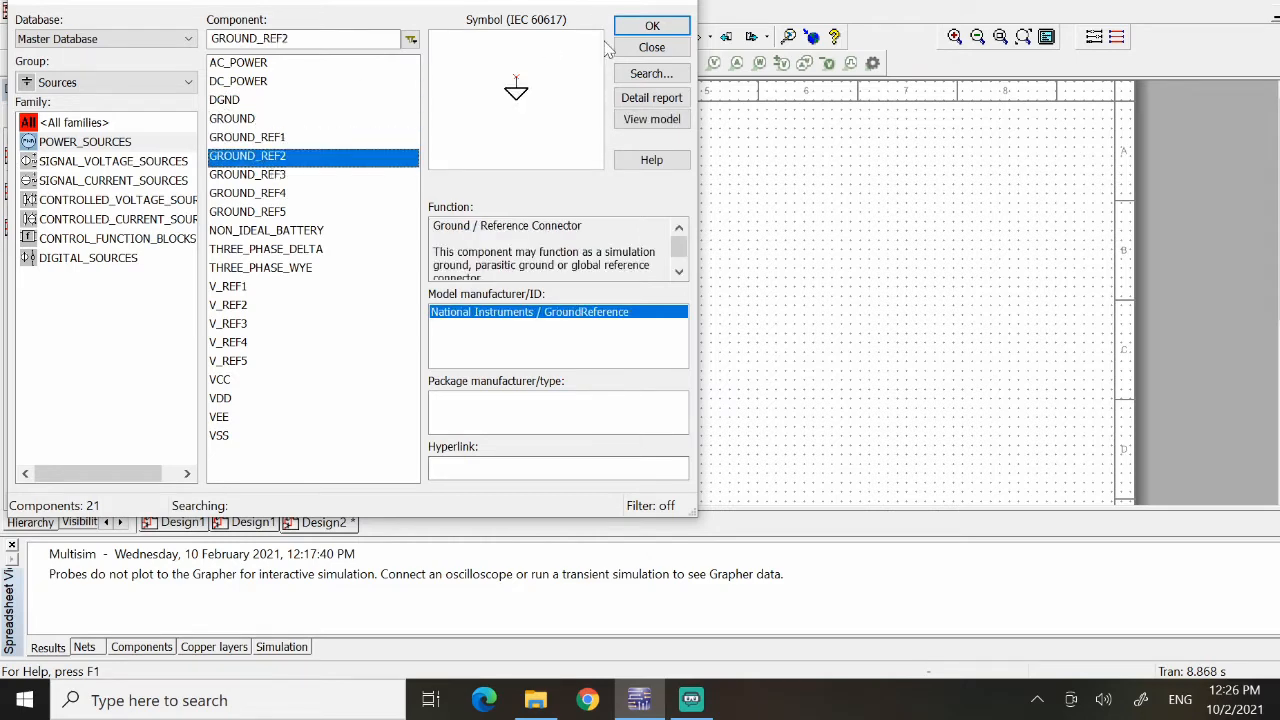
{"action": "left_click", "coordinate": [652, 30]}
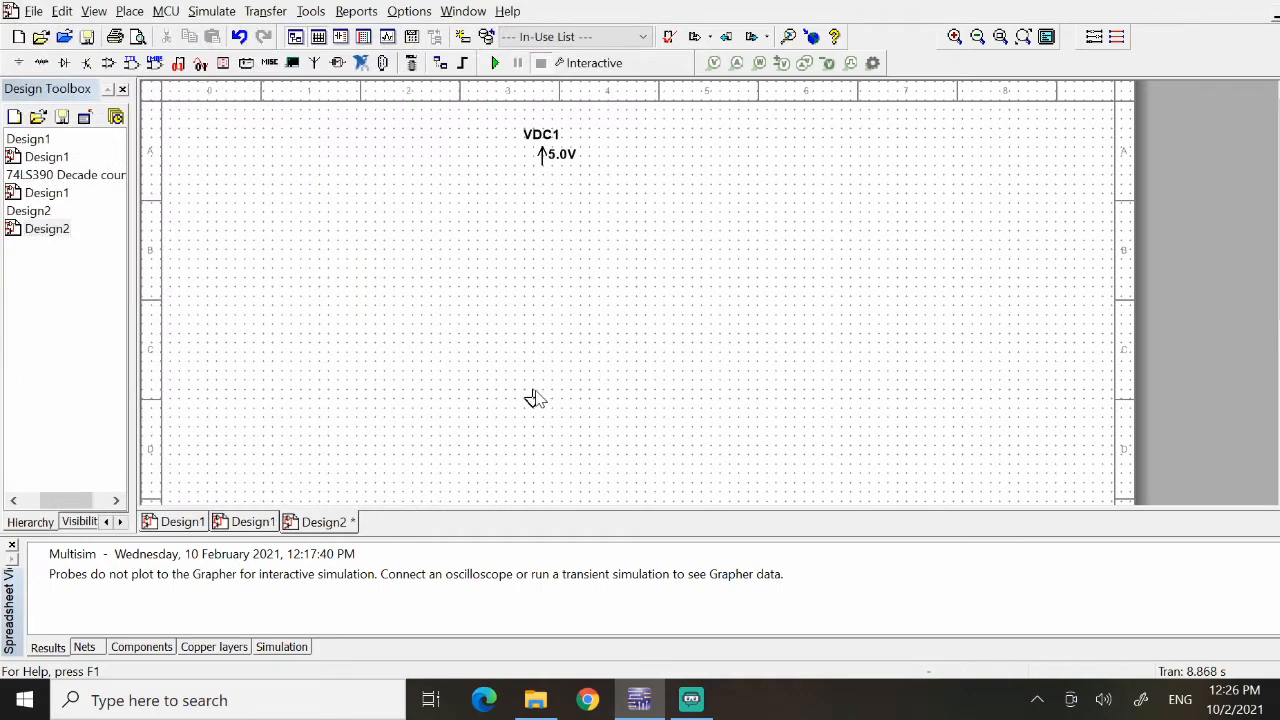
{"action": "left_click", "coordinate": [542, 405]}
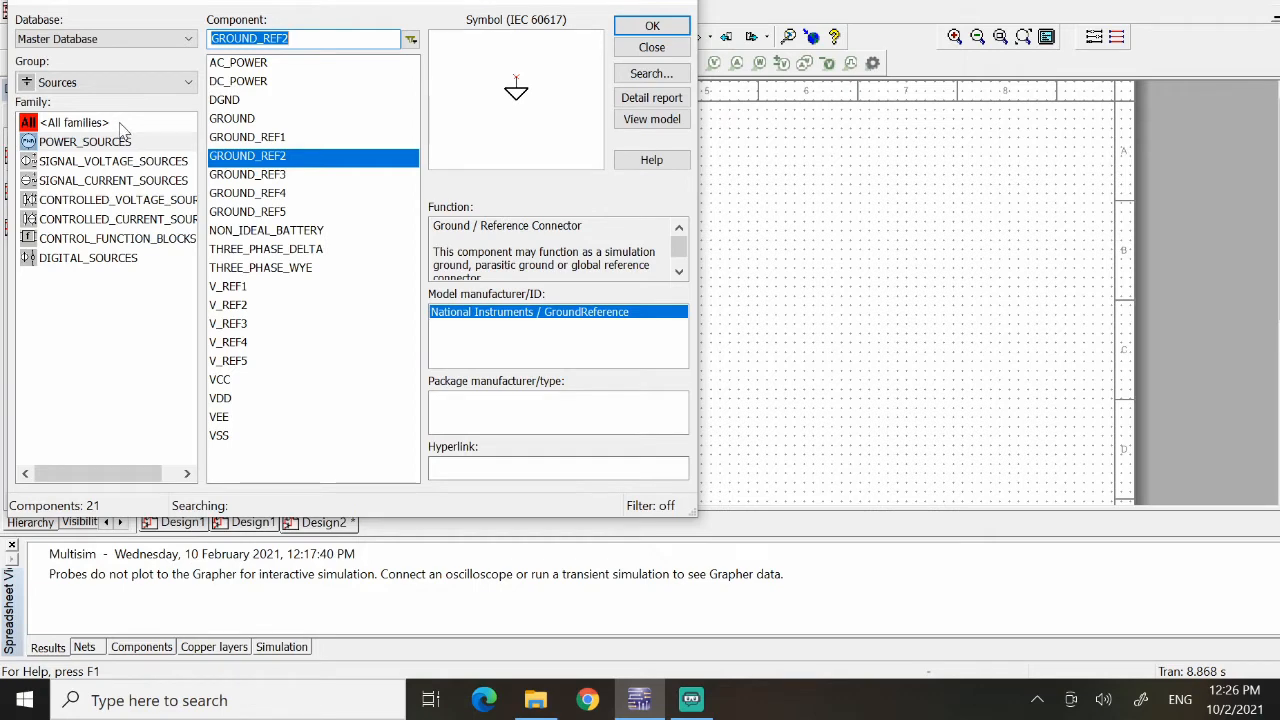
- Choose the SPST switch from the SWITCH family of the Basic group for placement on the sheet
{"action": "left_click", "coordinate": [115, 85]}
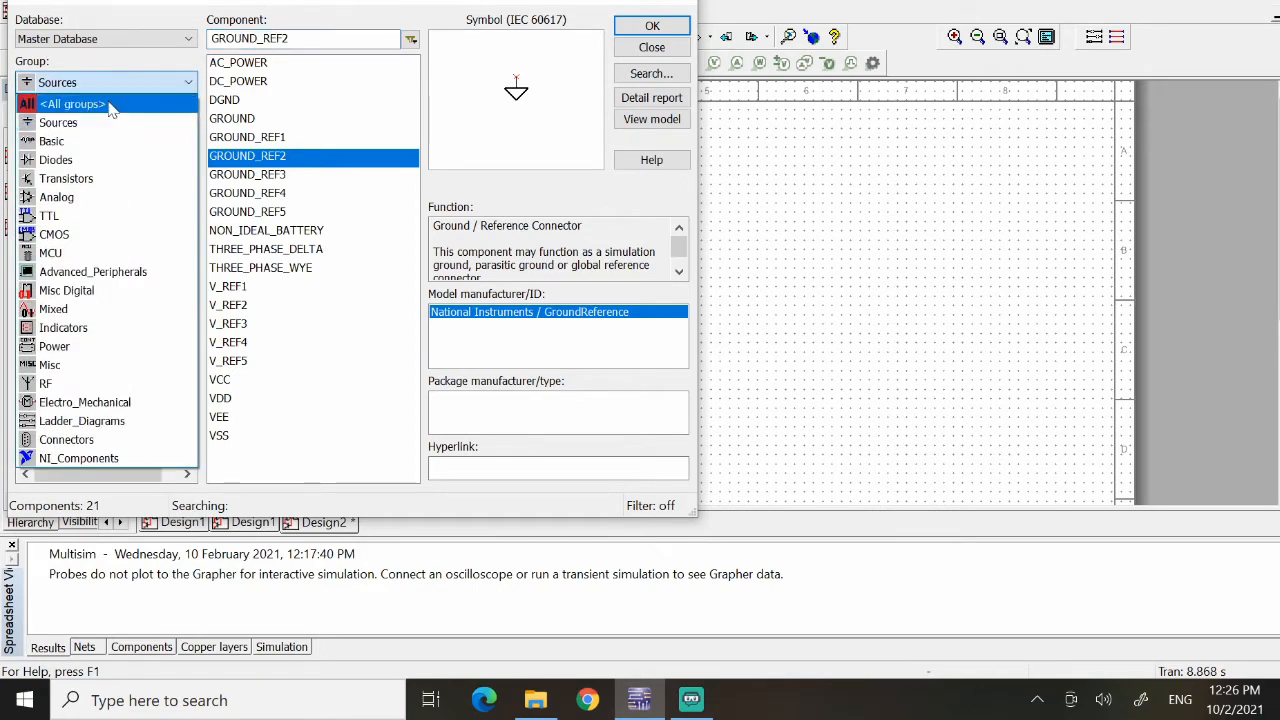
{"action": "left_click", "coordinate": [103, 146]}
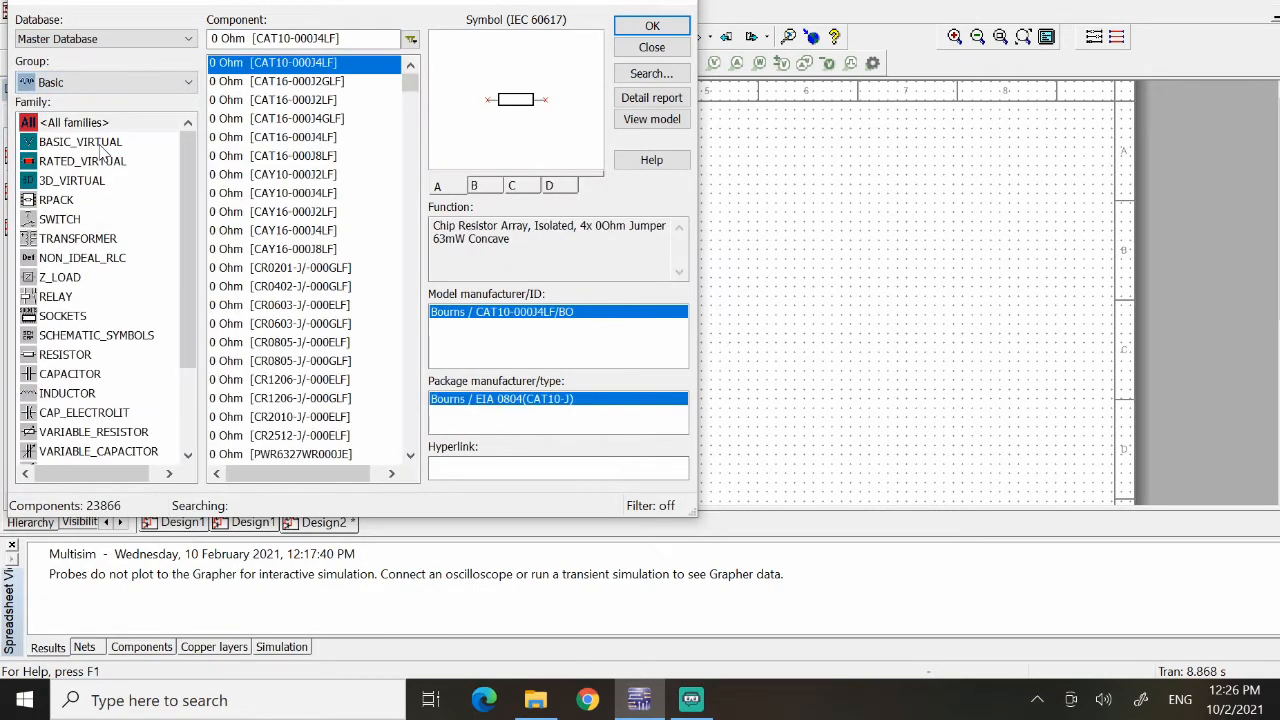
{"action": "left_click", "coordinate": [74, 222]}
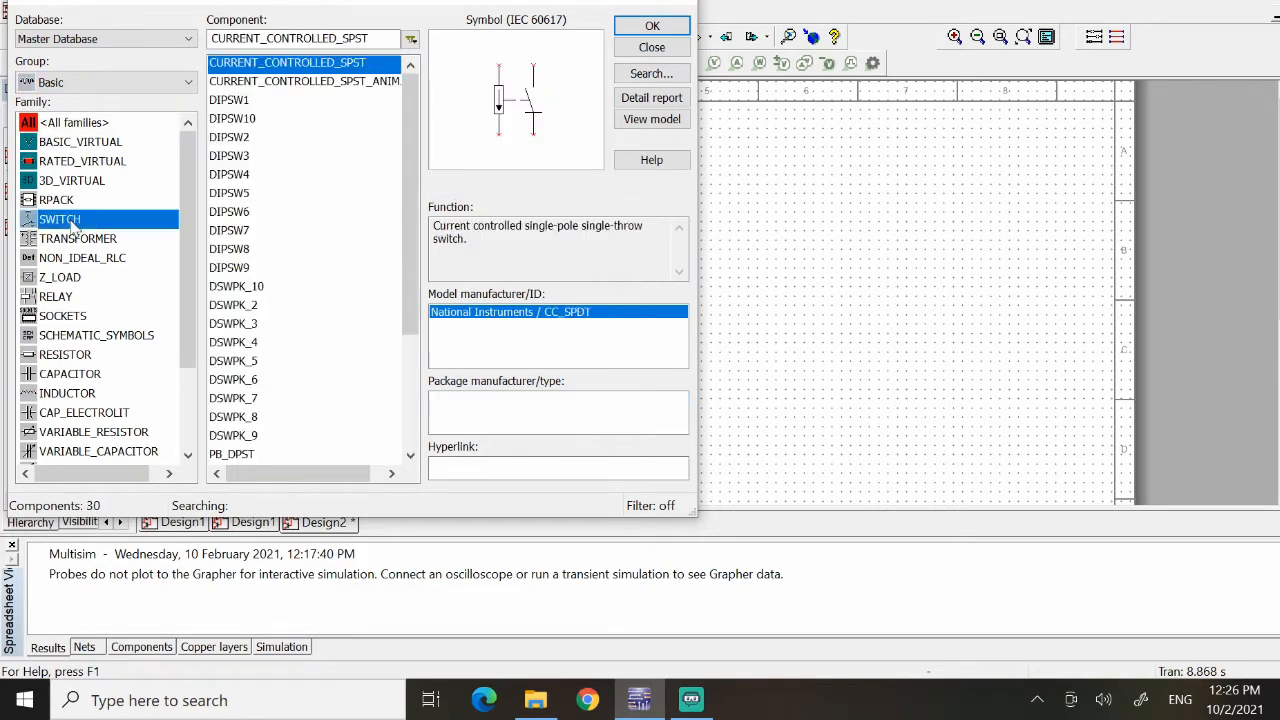
{"action": "scroll", "coordinate": [314, 274], "scroll_direction": "down", "scroll_amount": 3}
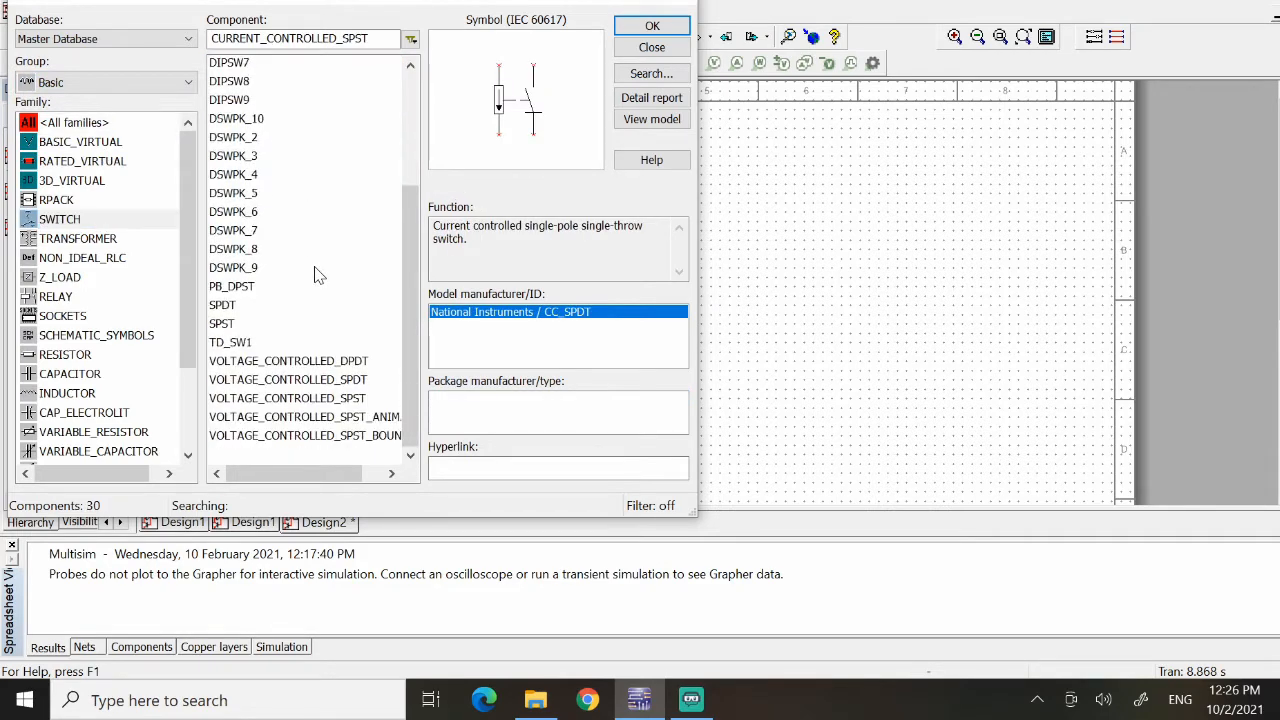
{"action": "left_click", "coordinate": [224, 328]}
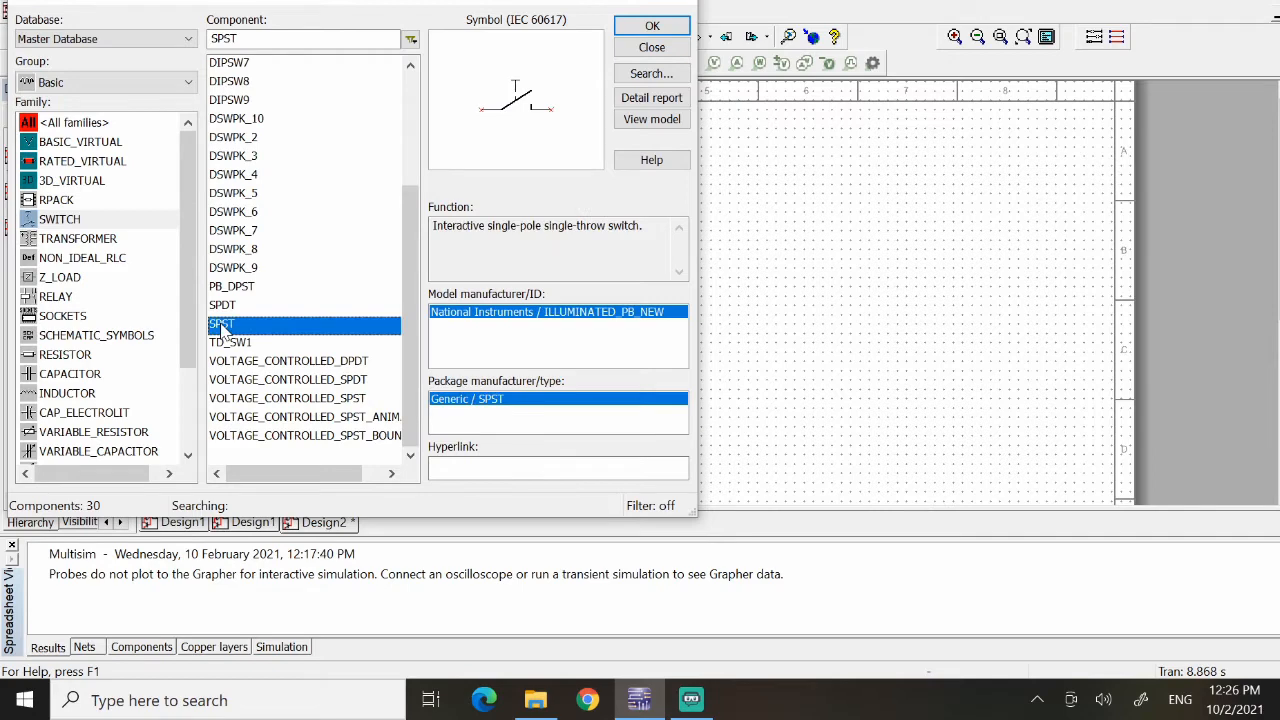
{"action": "left_click", "coordinate": [282, 218]}
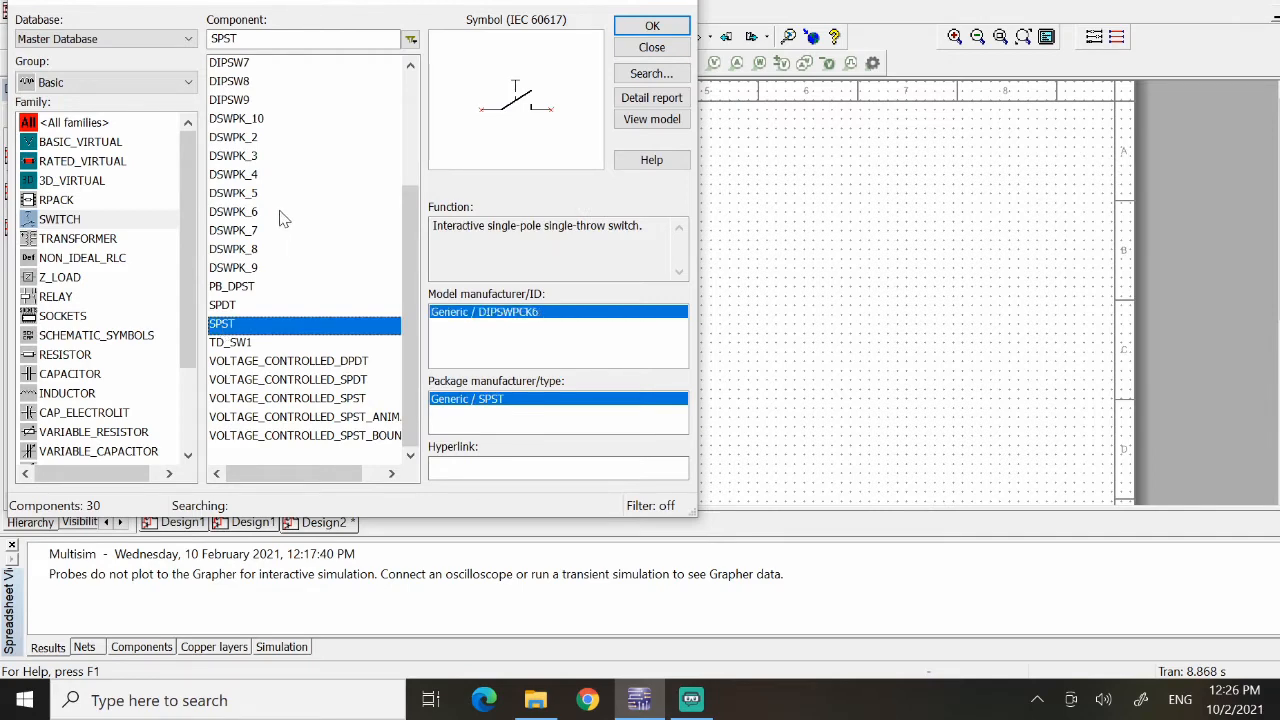
{"action": "scroll", "coordinate": [282, 218], "scroll_direction": "up", "scroll_amount": 3}
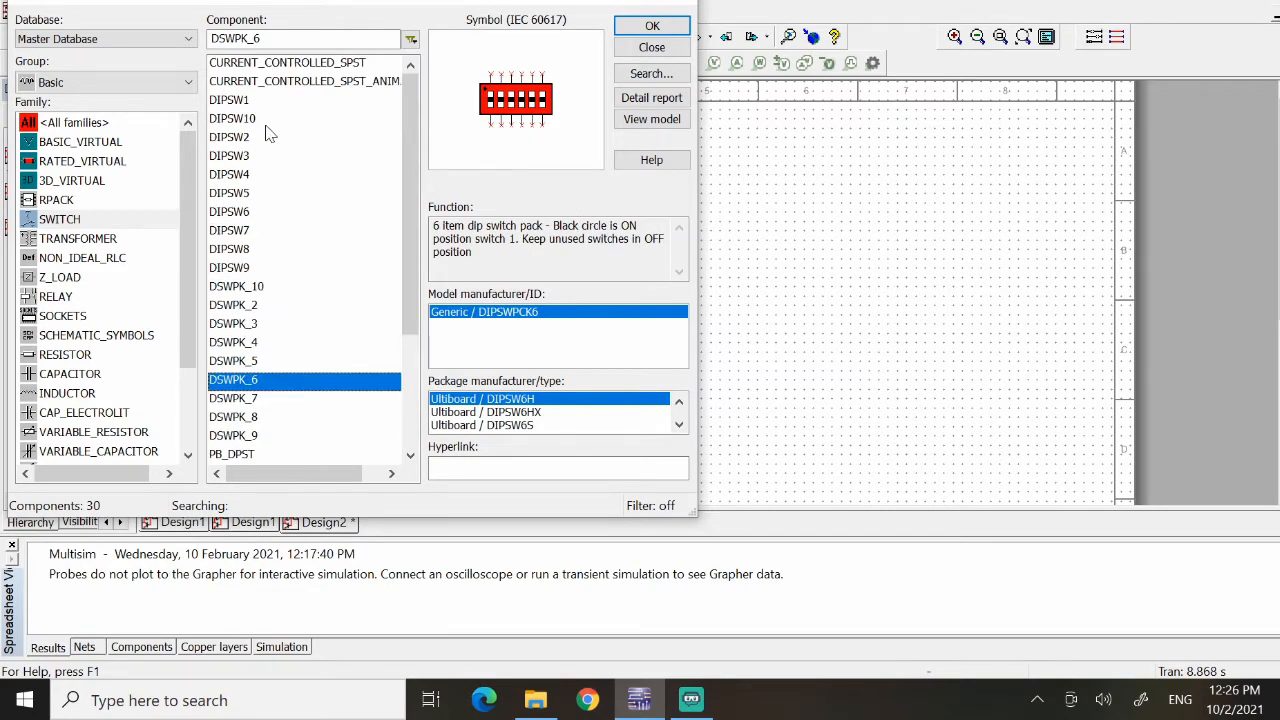
{"action": "scroll", "coordinate": [281, 268], "scroll_direction": "down", "scroll_amount": 3}
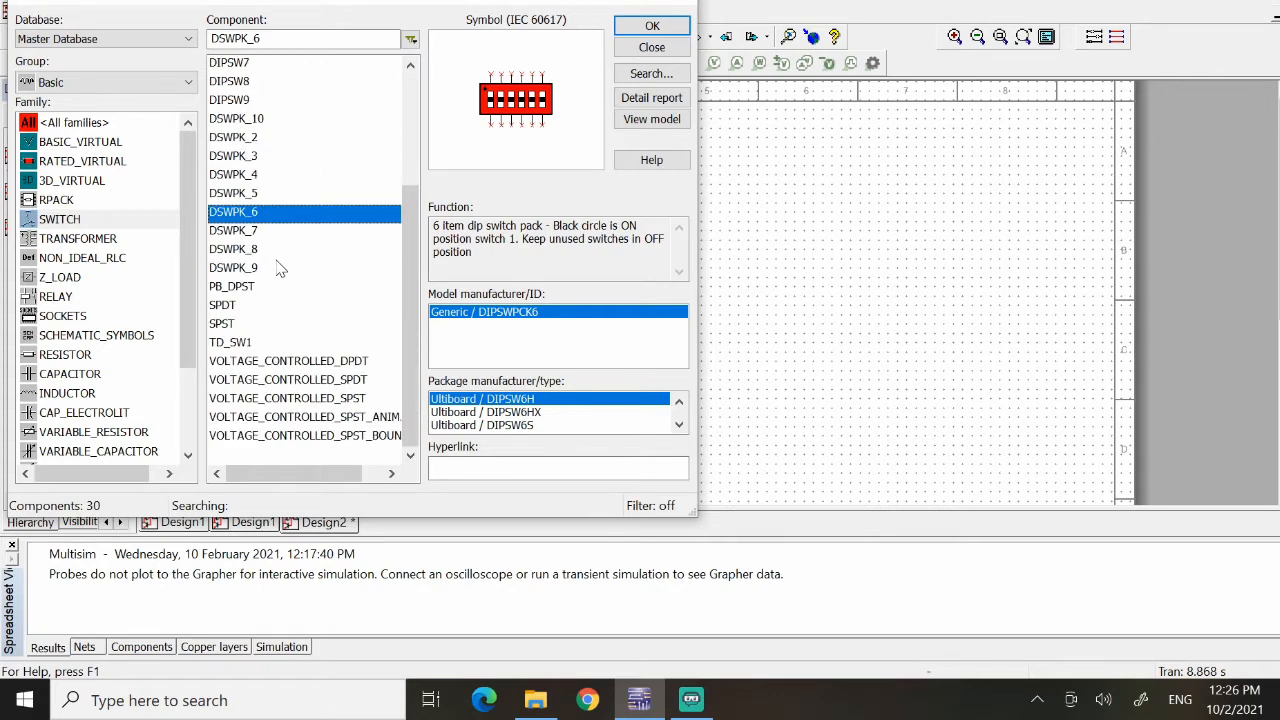
{"action": "left_click", "coordinate": [241, 326]}
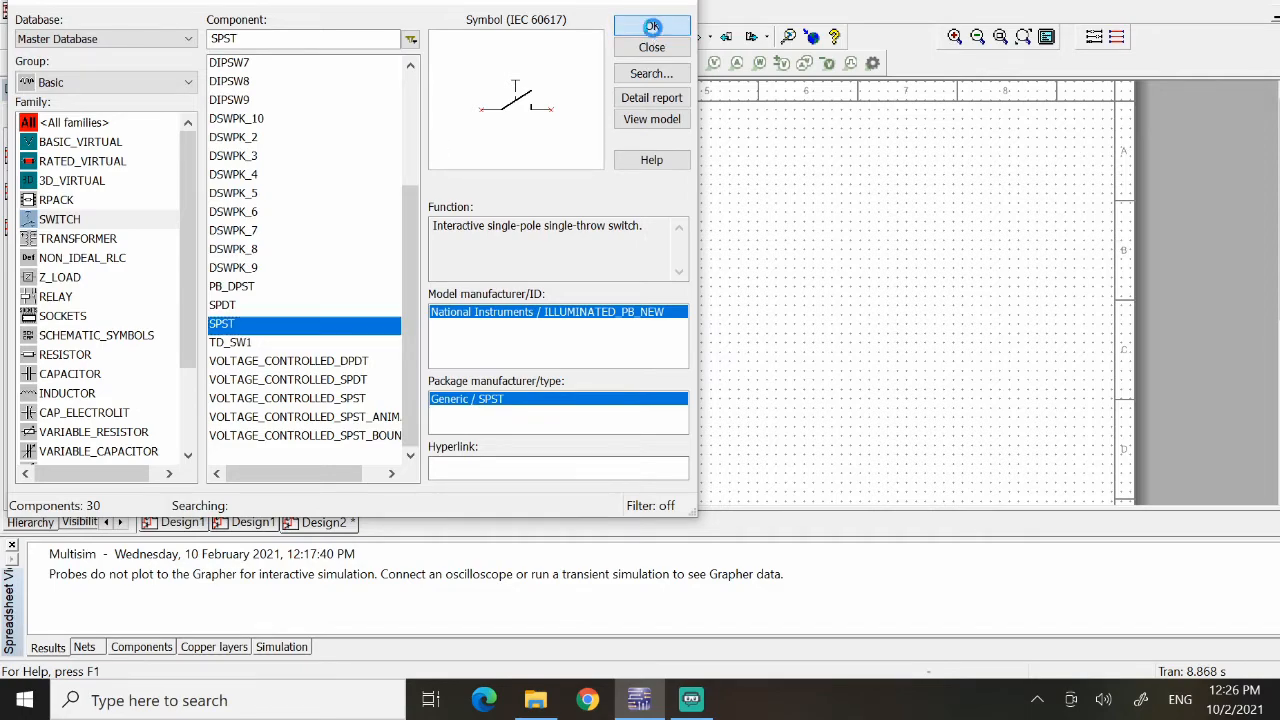
{"action": "left_click", "coordinate": [652, 26]}
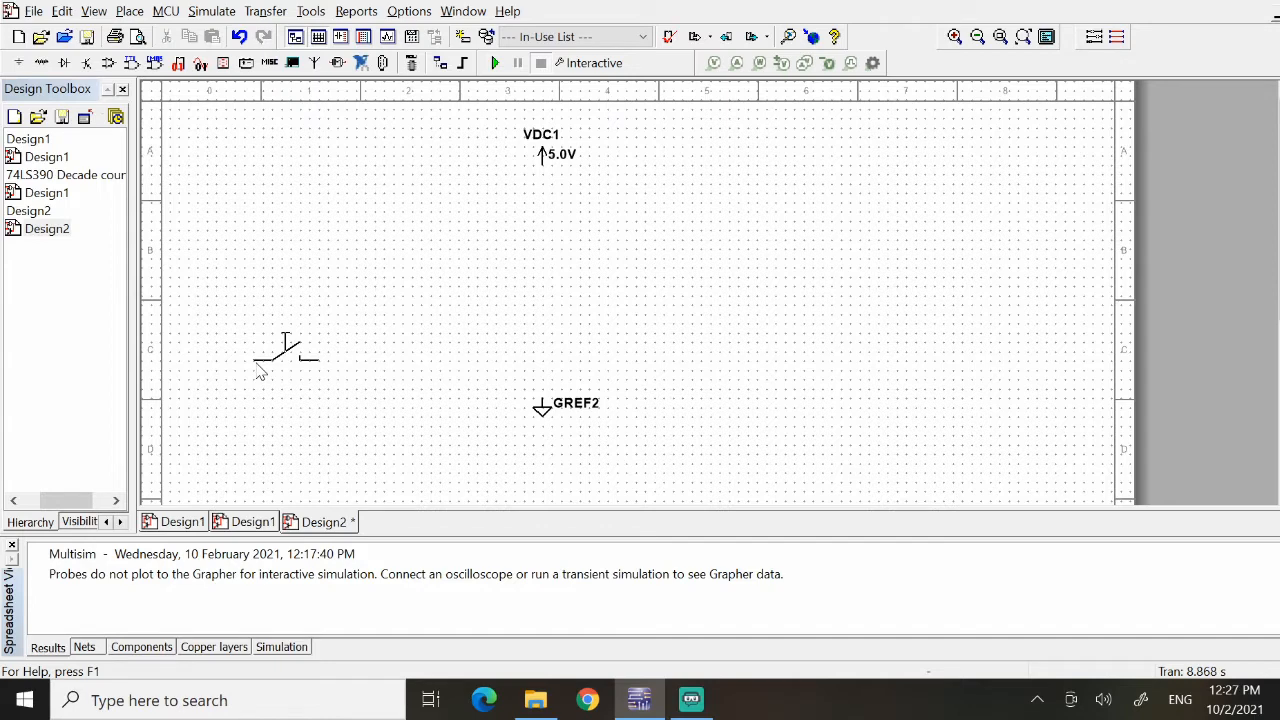
- Rotate the SPST switch to vertical with its actuator facing left and place it on the sheet's left side, just above ground level
{"action": "key", "text": "ctrl+r"}
{"action": "key", "text": "ctrl+r"}
{"action": "key", "text": "ctrl+r"}
{"action": "key", "text": "ctrl+r"}
{"action": "key", "text": "ctrl+r"}
{"action": "key", "text": "ctrl+r"}
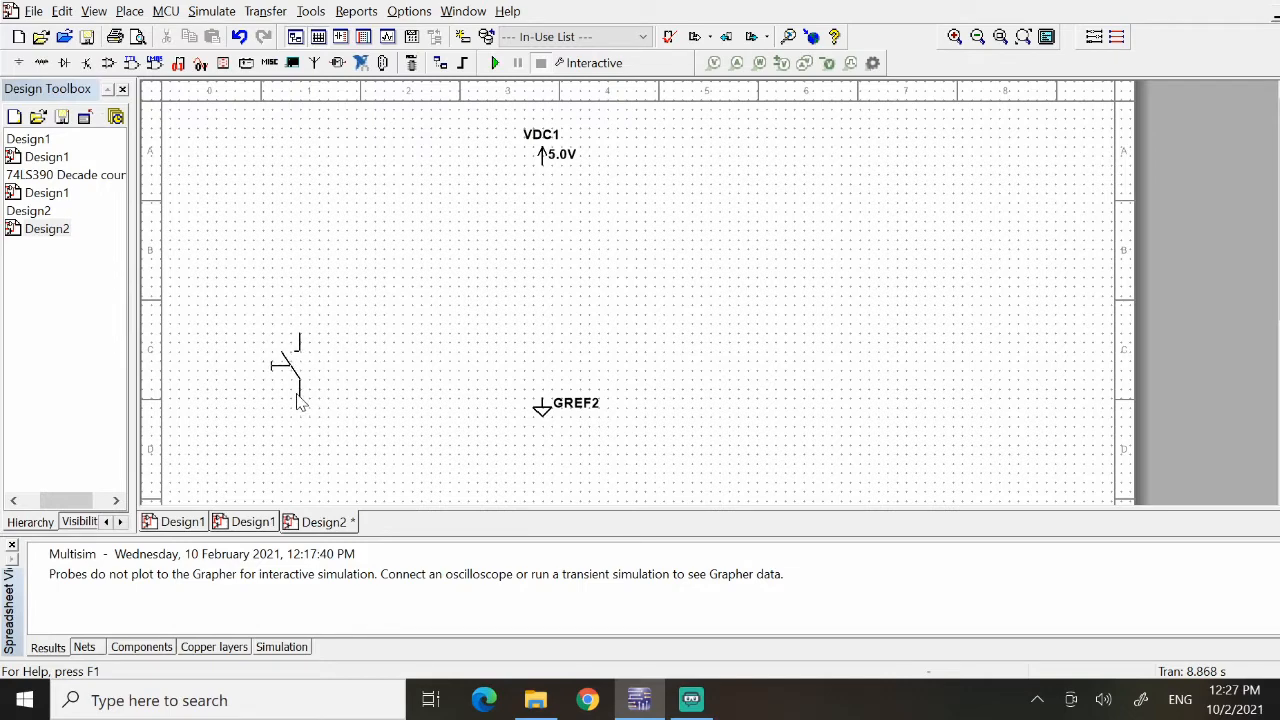
{"action": "left_click", "coordinate": [290, 400]}
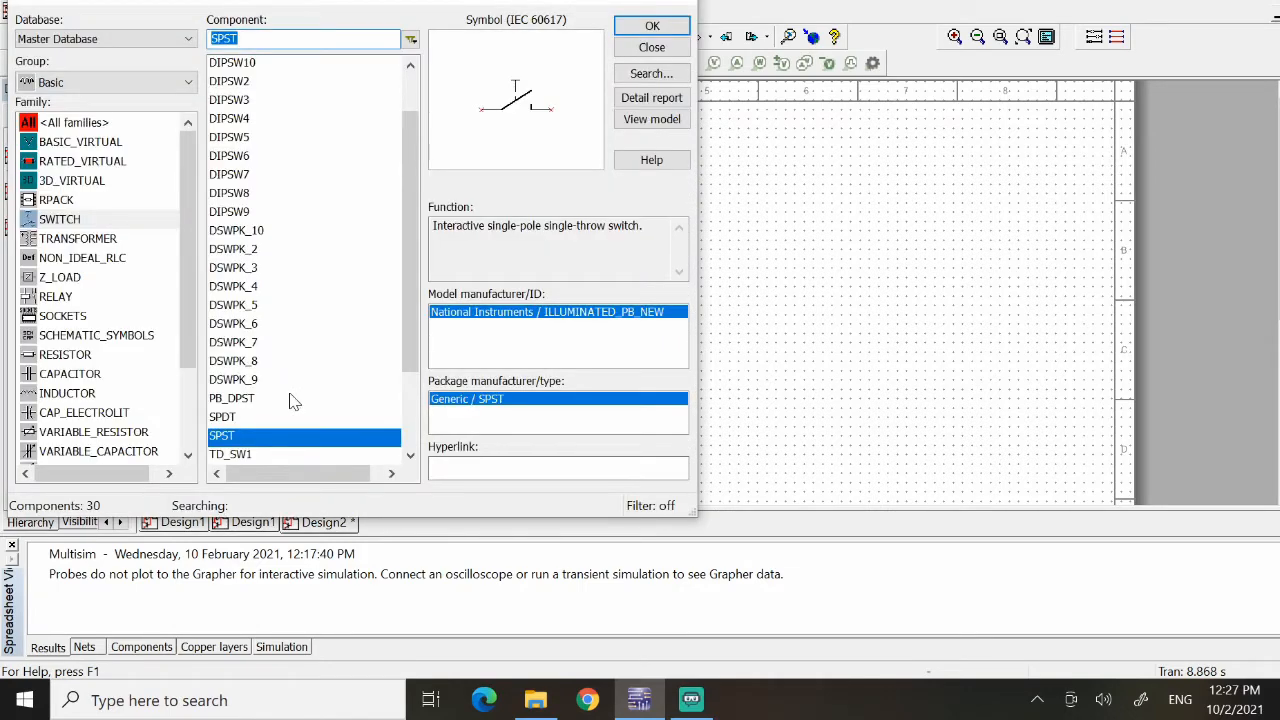
- Place a second SPST switch, rotated vertical the same way, above and right of S1, between it and the 5.0V source
{"action": "left_click", "coordinate": [663, 30]}
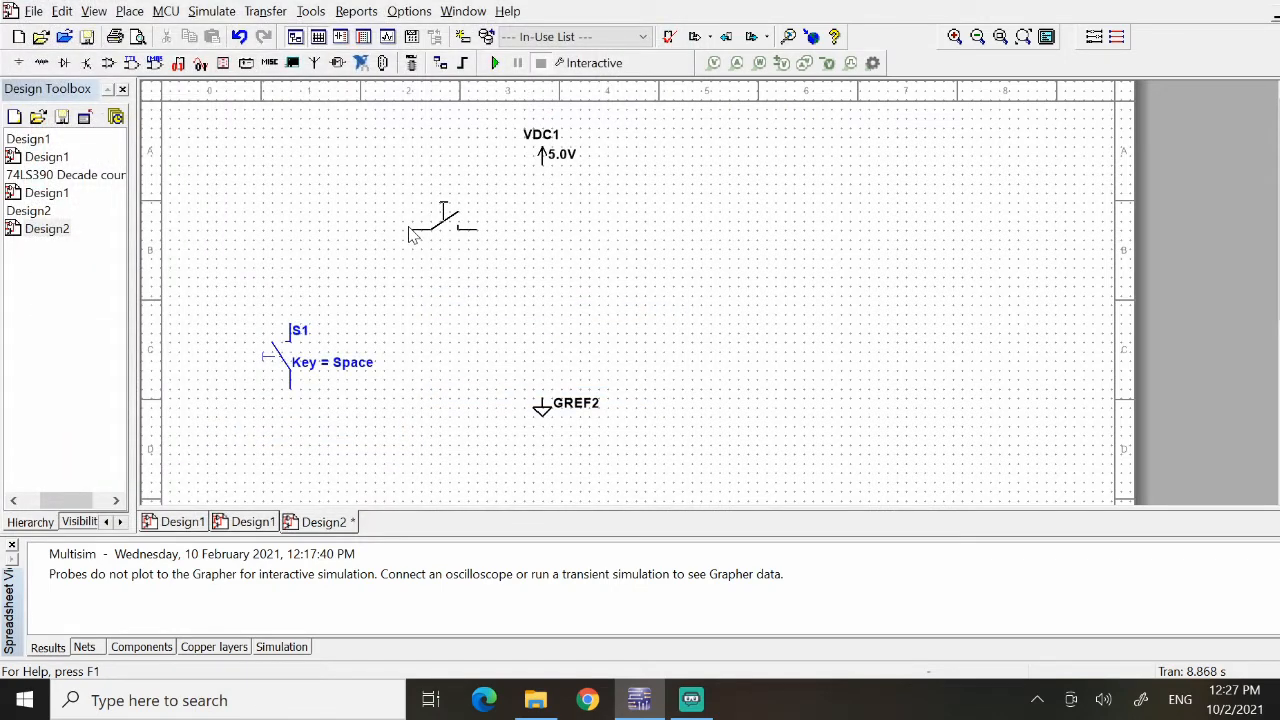
{"action": "key", "text": "ctrl+r"}
{"action": "key", "text": "ctrl+r"}
{"action": "key", "text": "ctrl+r"}
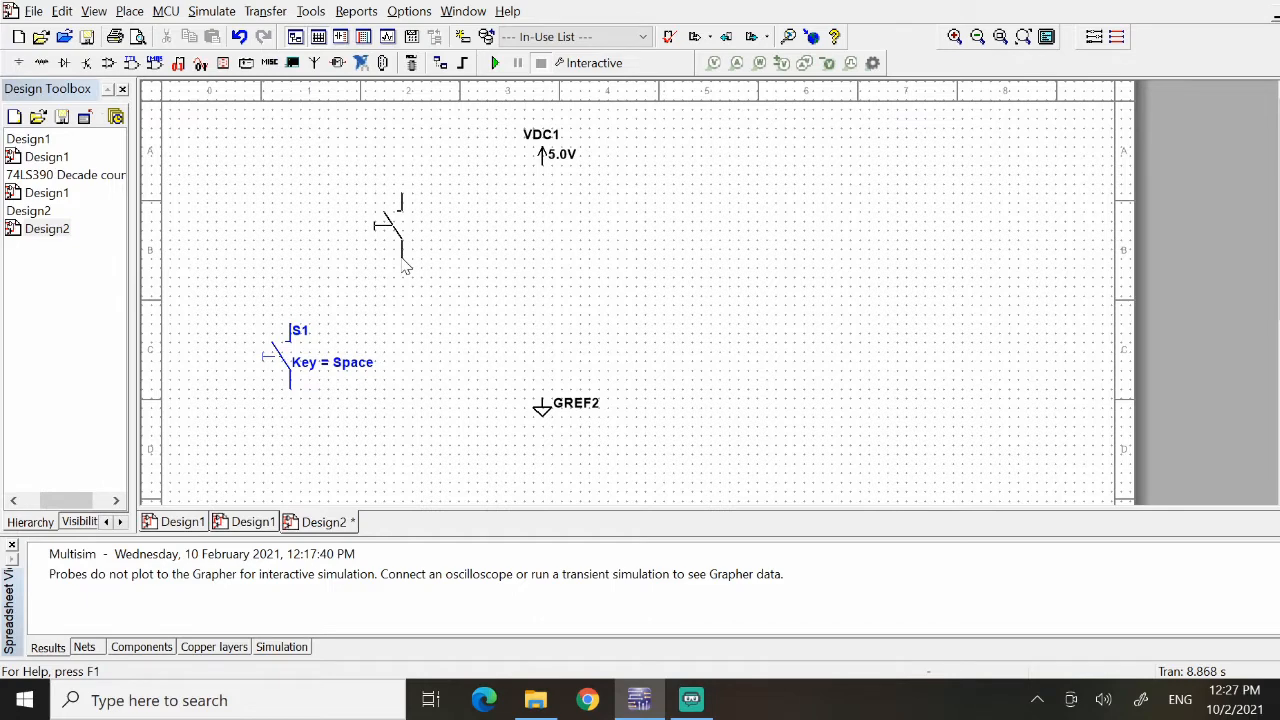
{"action": "left_click", "coordinate": [403, 262]}
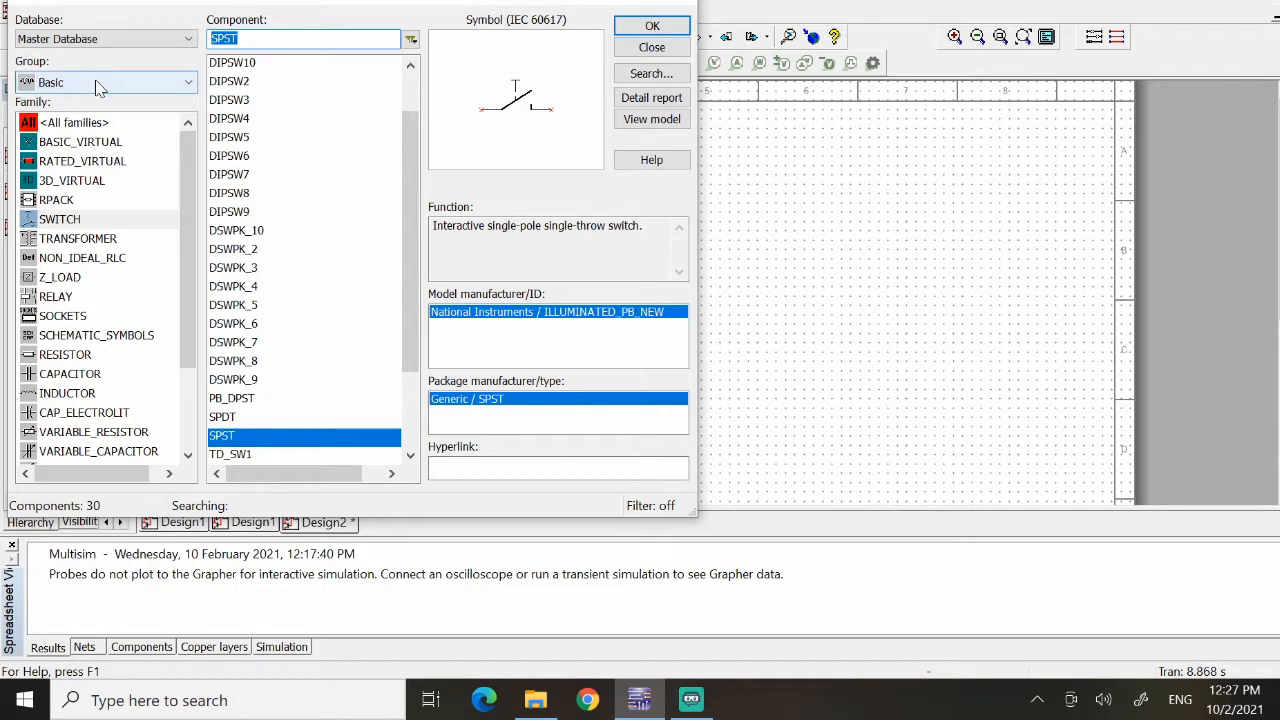
- Place a 1k resistor from the RESISTOR family vertically above switch S1, level with S2
{"action": "left_click", "coordinate": [90, 358]}
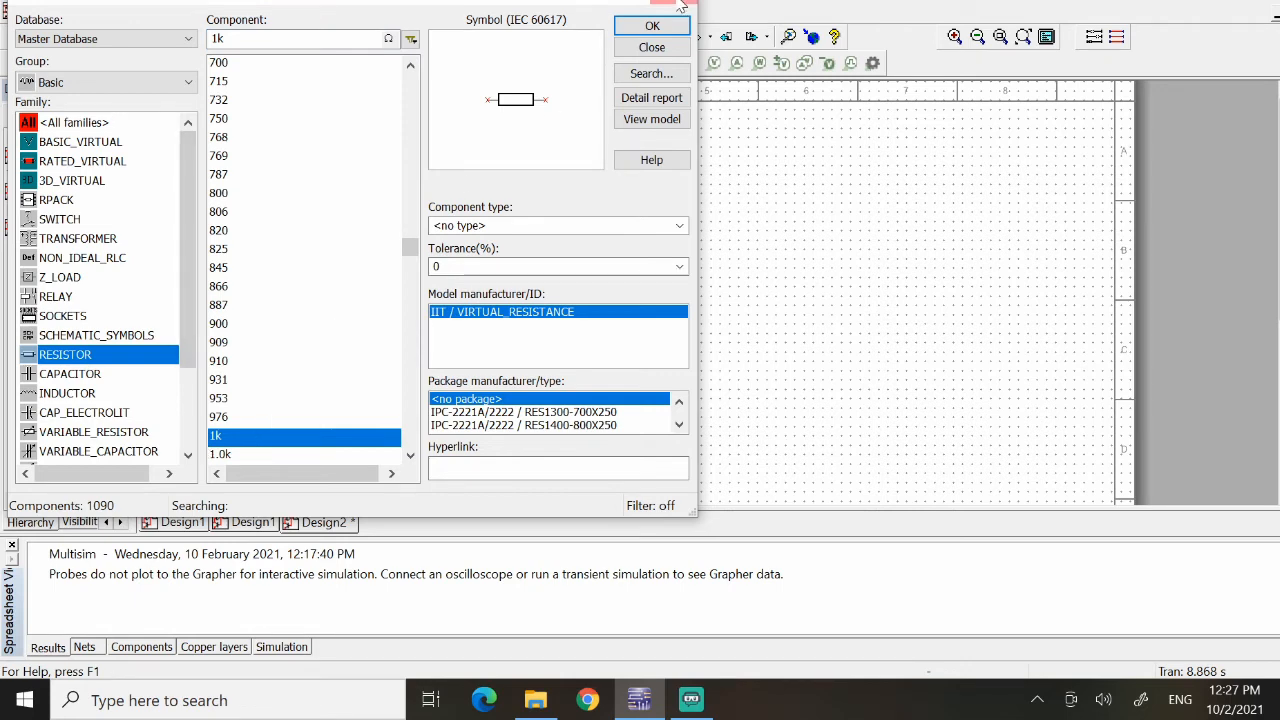
{"action": "left_click", "coordinate": [653, 25]}
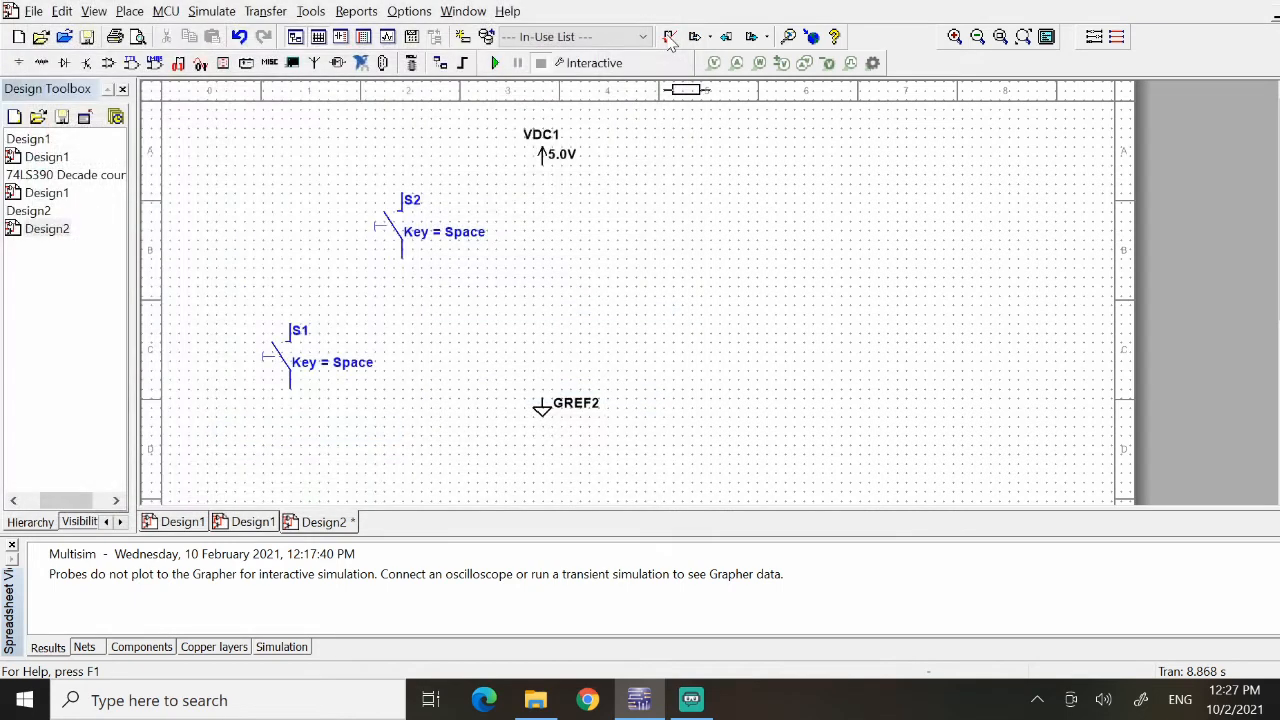
{"action": "key", "text": "ctrl+r"}
{"action": "left_click", "coordinate": [296, 214]}
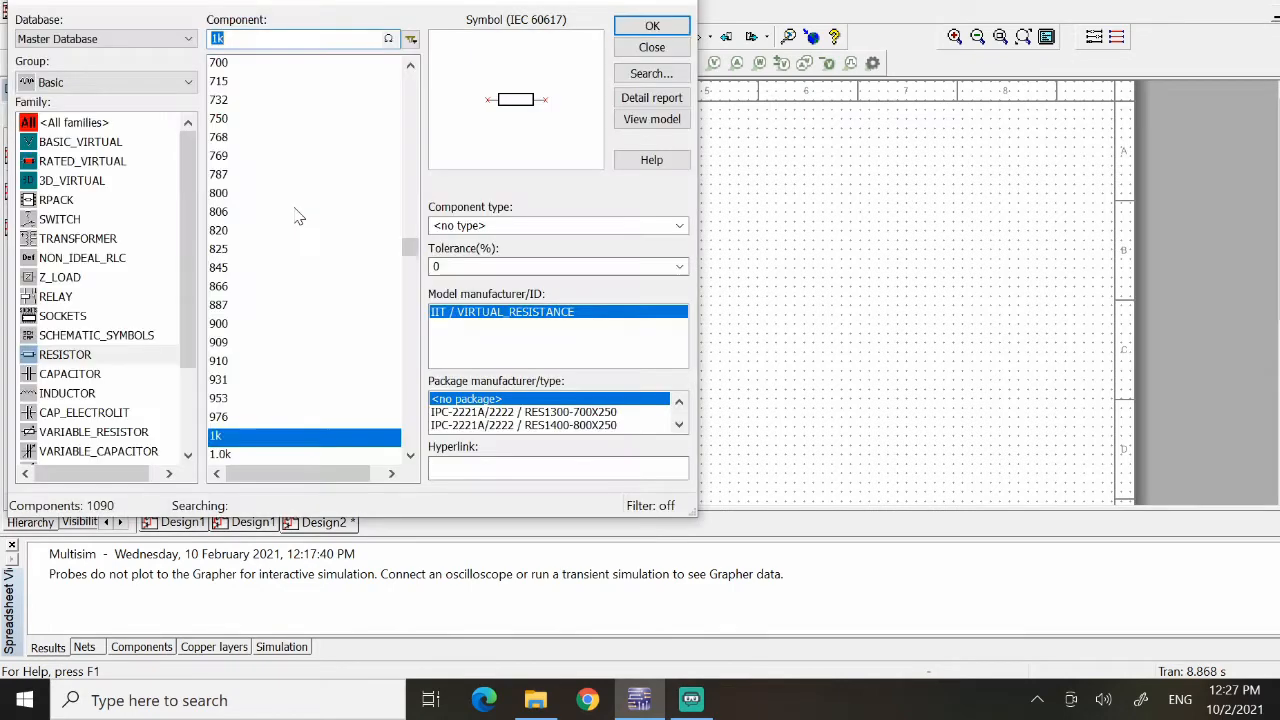
- Place a second 1k resistor vertically below switch S2, level with S1
{"action": "left_click", "coordinate": [652, 27]}
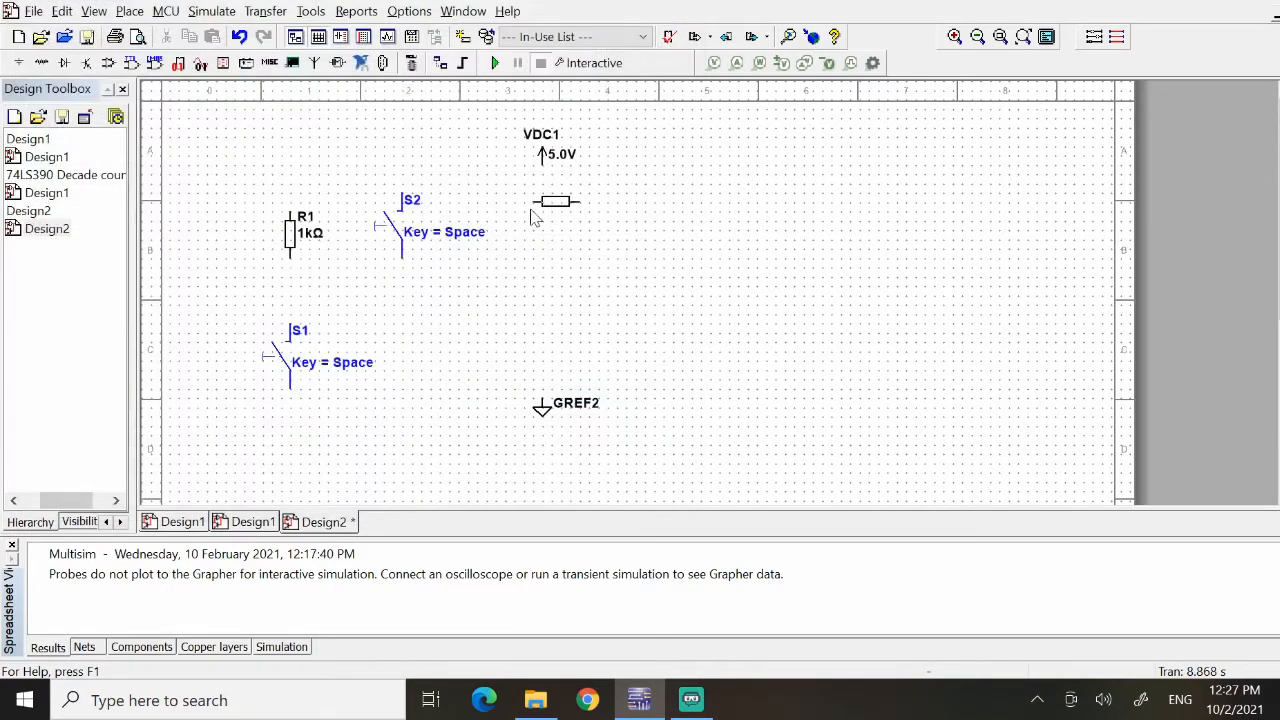
{"action": "key", "text": "ctrl+r"}
{"action": "left_click", "coordinate": [401, 342]}
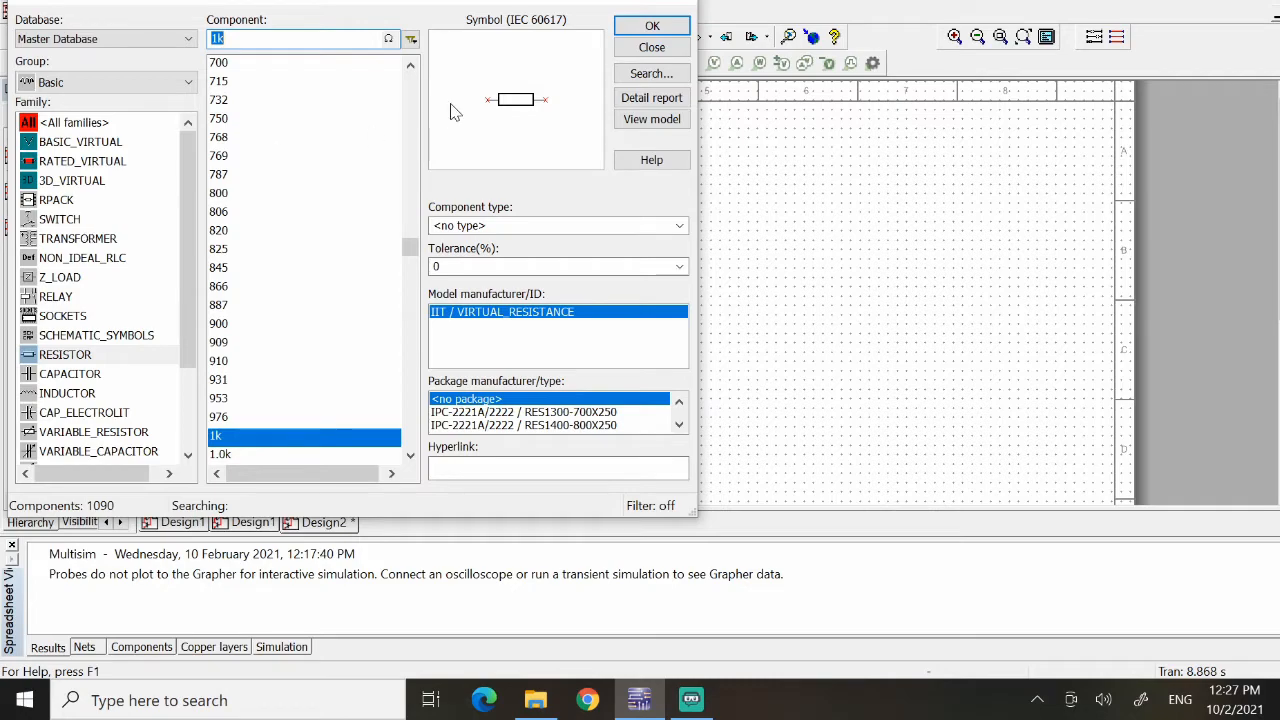
- Search the component database for 74LS390, compare the D and N variants, and choose 74LS390D
{"action": "left_click", "coordinate": [650, 80]}
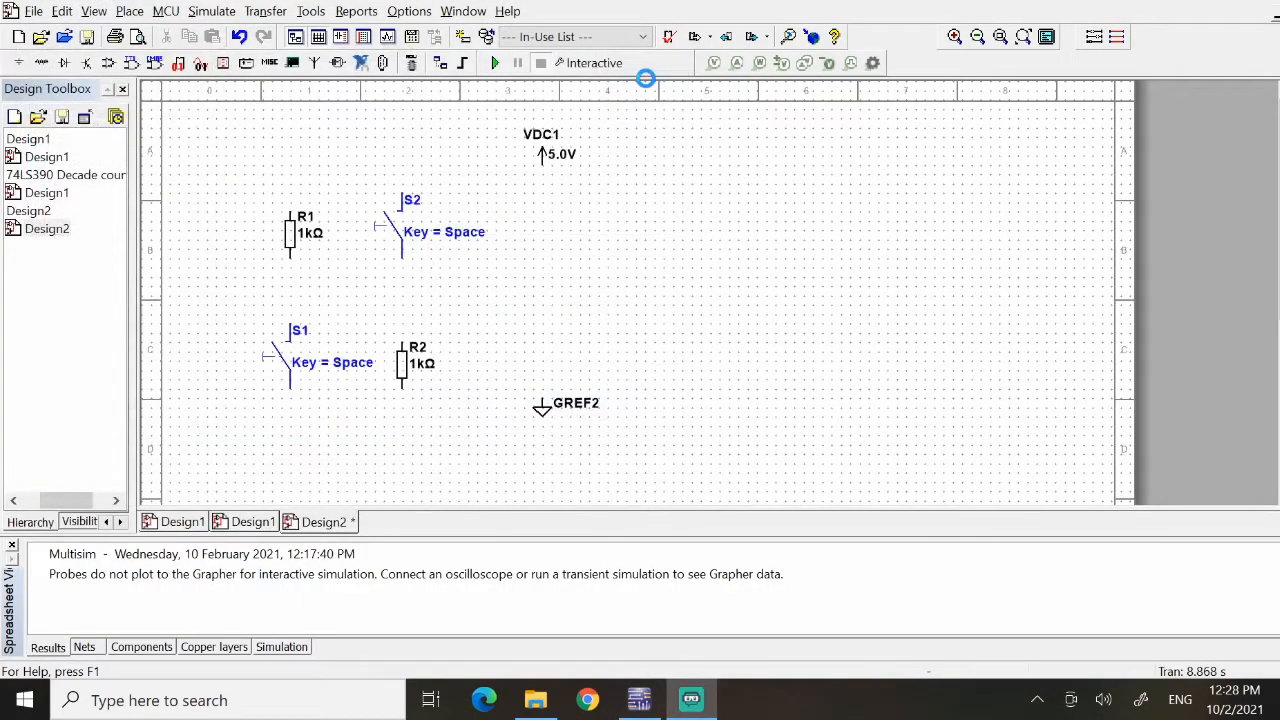
{"action": "left_click", "coordinate": [570, 232]}
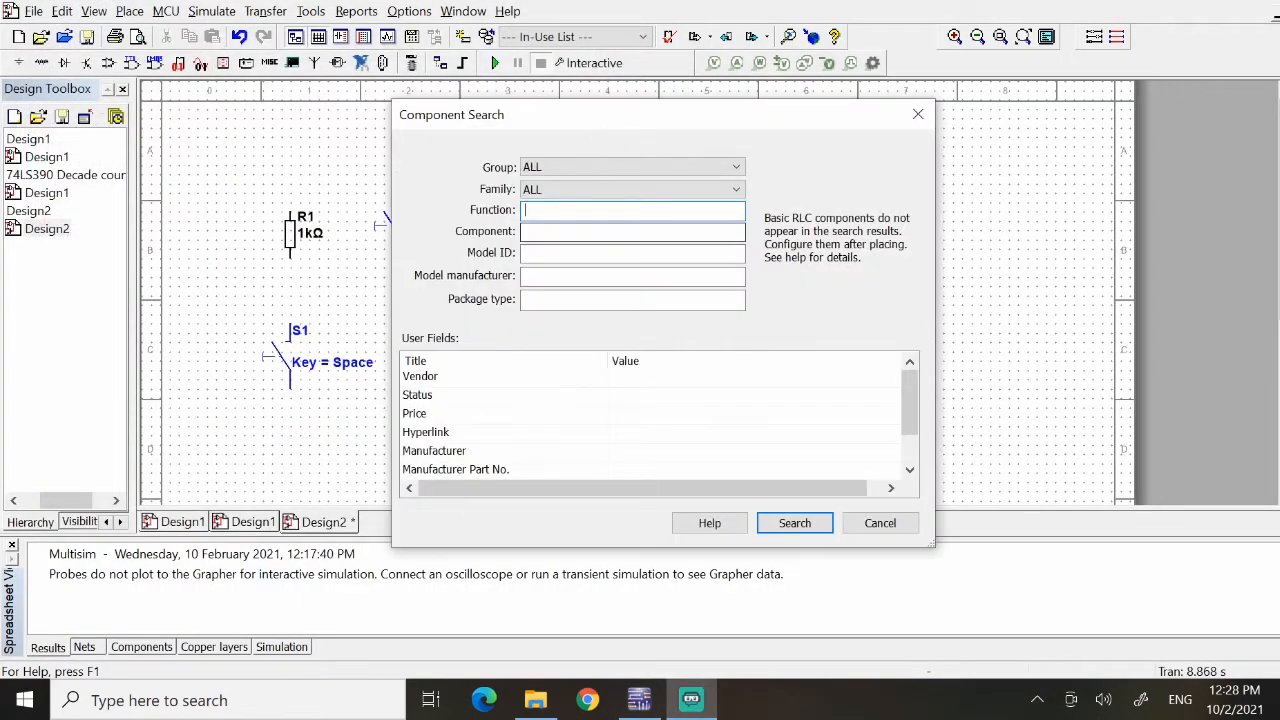
{"action": "type", "text": "7"}
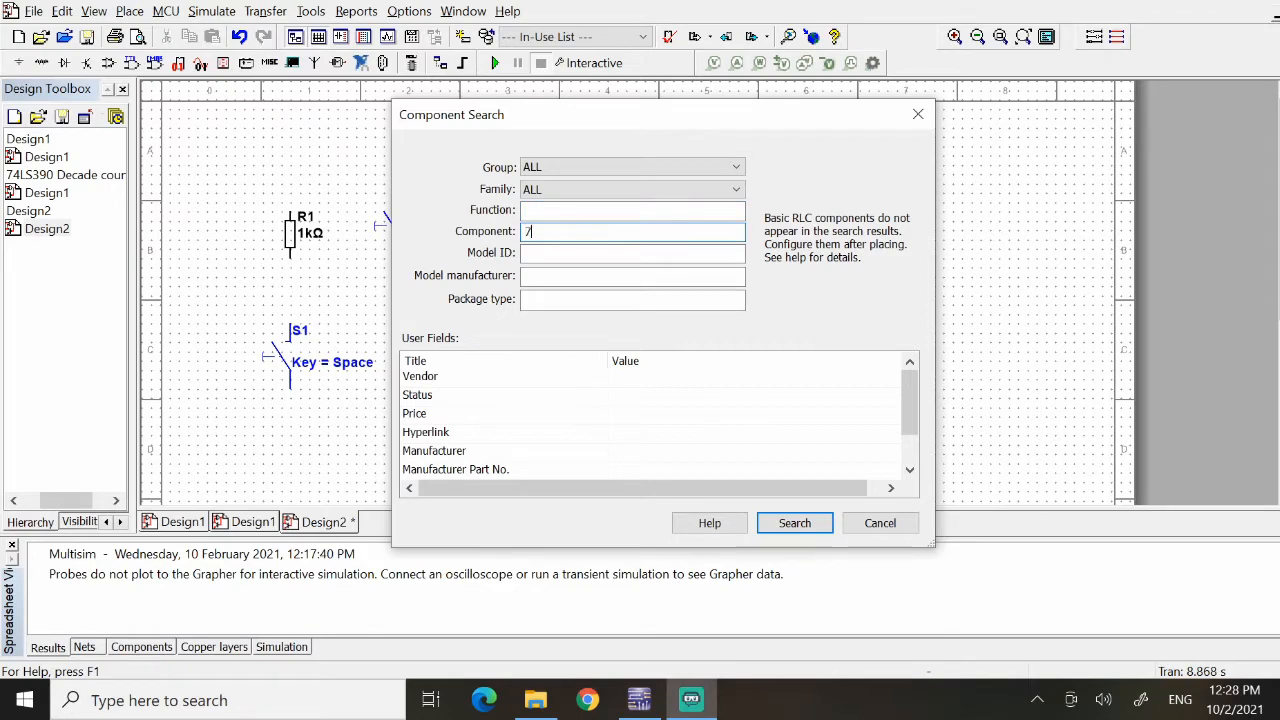
{"action": "type", "text": "4LS390"}
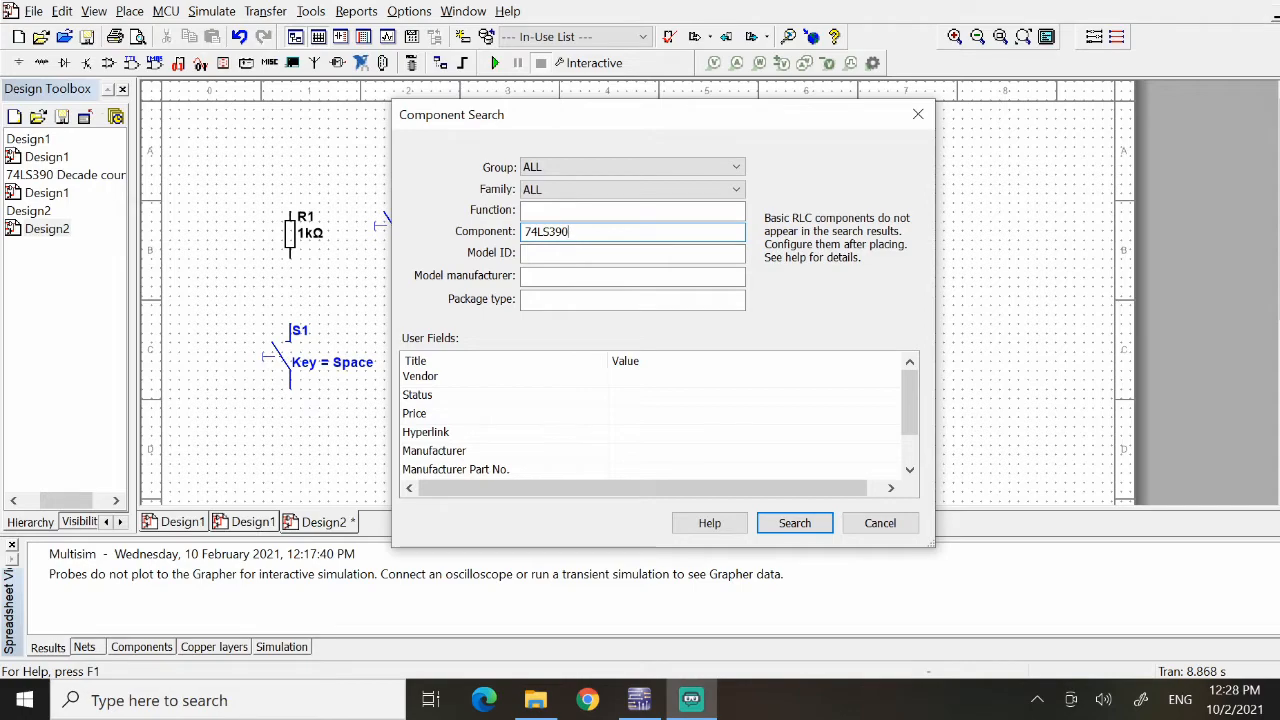
{"action": "left_click", "coordinate": [794, 522]}
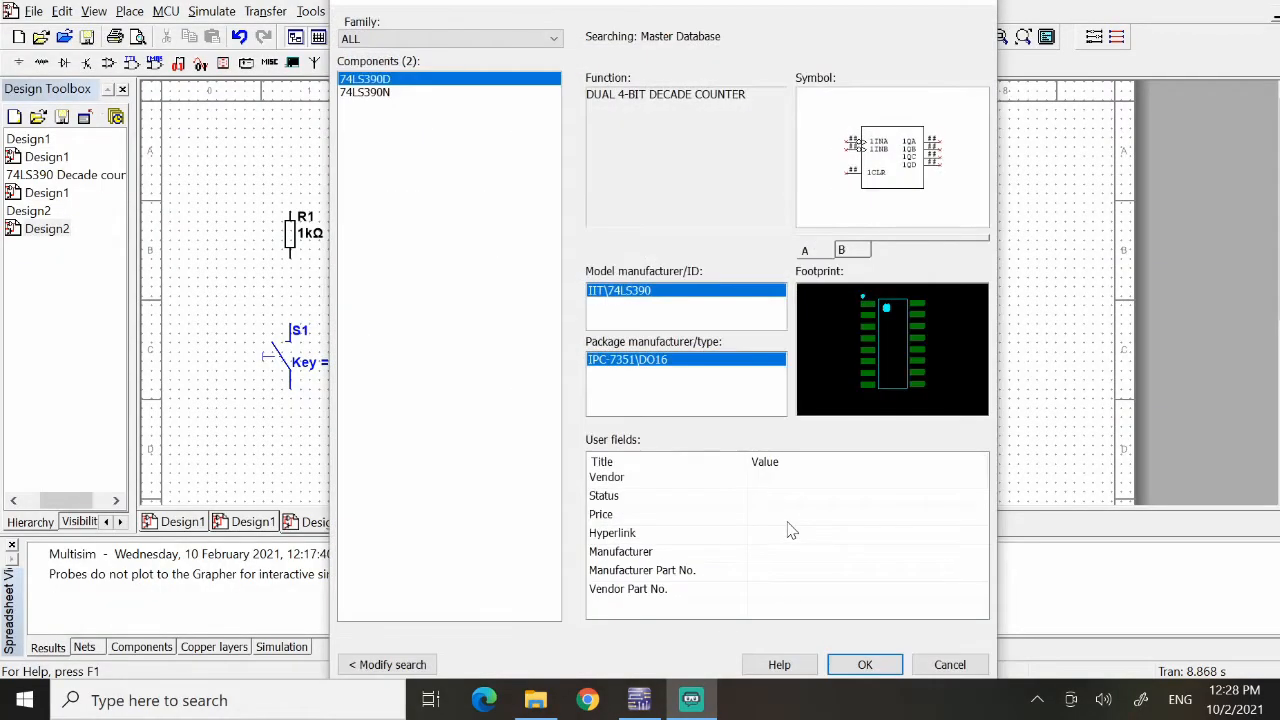
{"action": "left_click", "coordinate": [398, 93]}
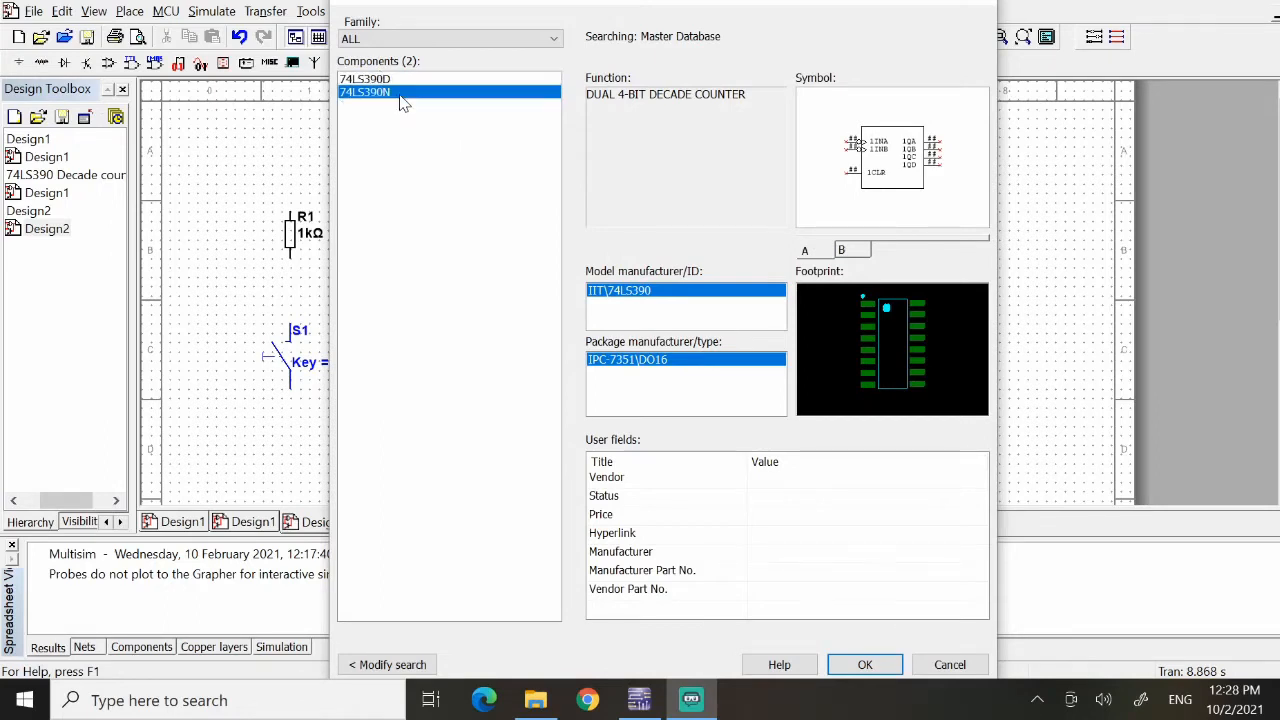
{"action": "left_click", "coordinate": [404, 80]}
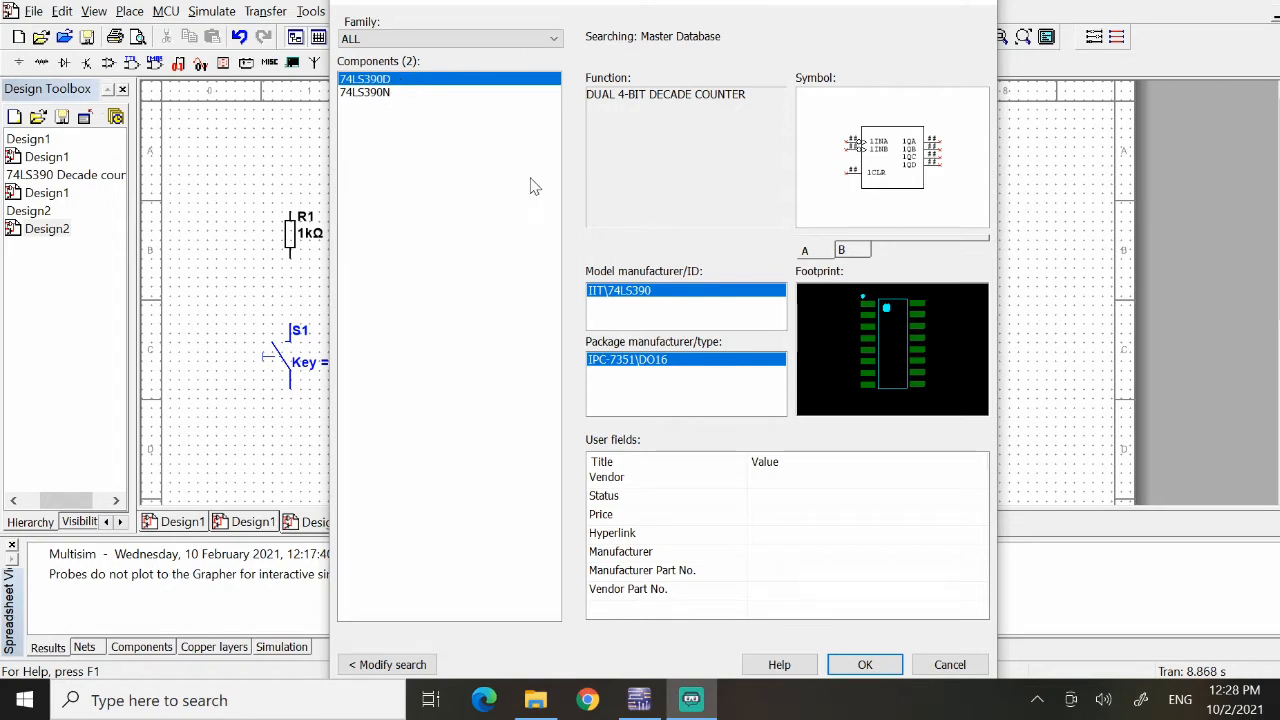
{"action": "left_click", "coordinate": [866, 667]}
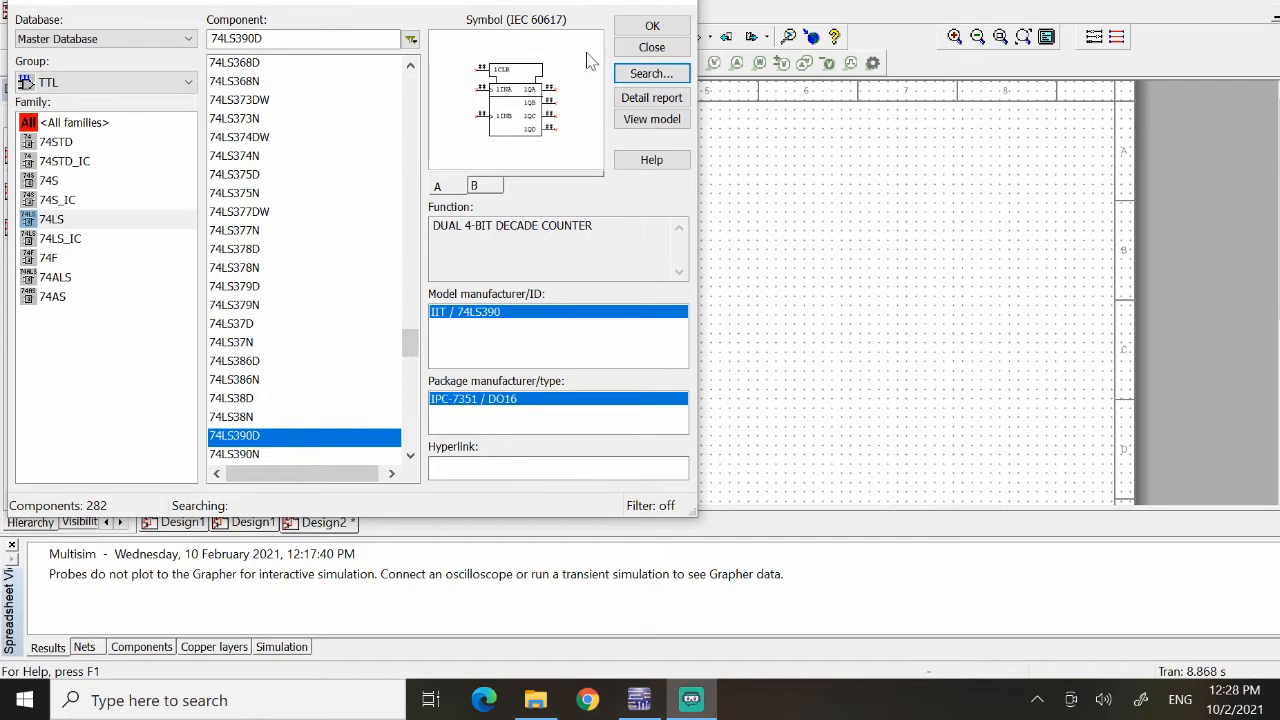
- Place section A of a new 74LS390D to the right of the 5.0V source and ground, without adding another section
{"action": "left_click", "coordinate": [648, 30]}
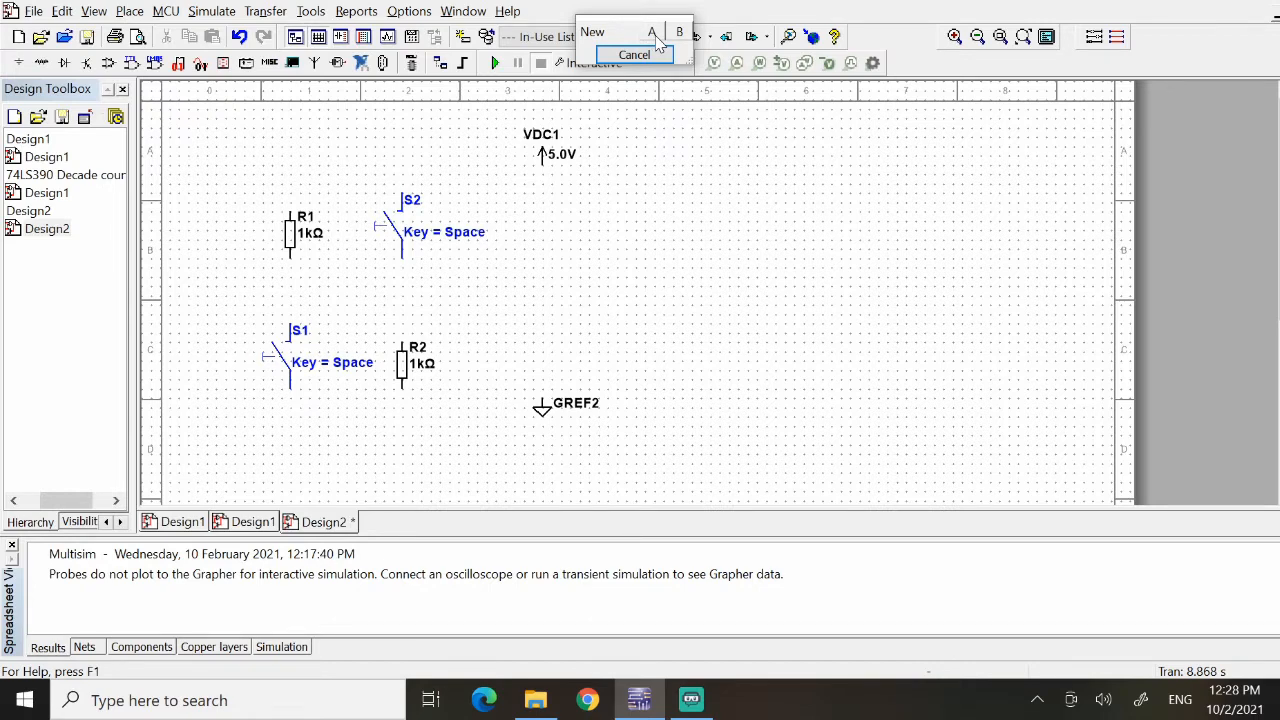
{"action": "left_click", "coordinate": [654, 36]}
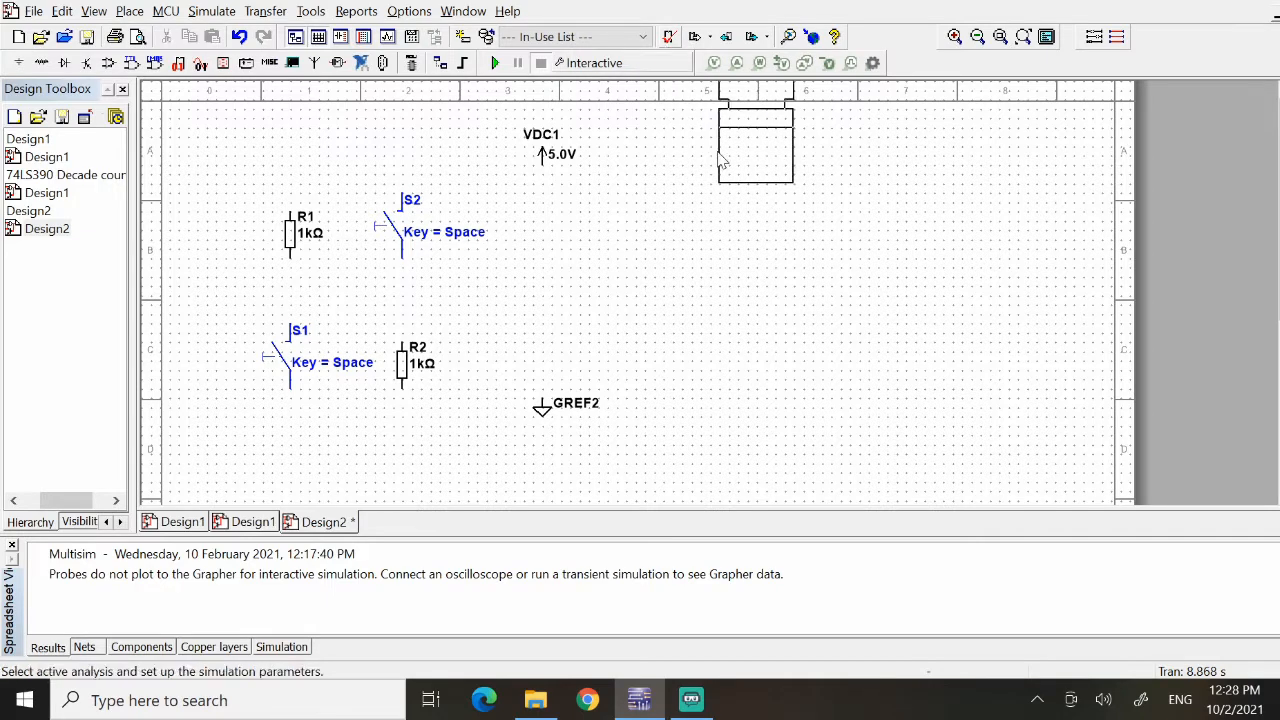
{"action": "left_click", "coordinate": [655, 291]}
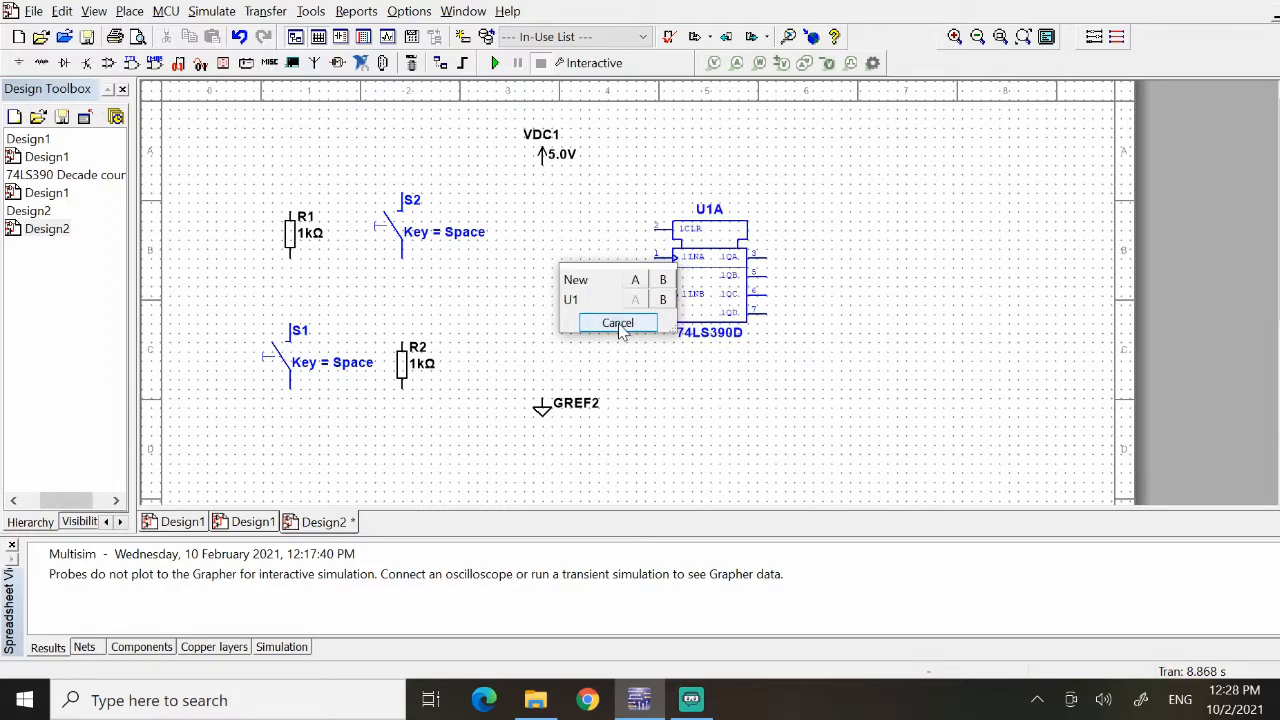
{"action": "left_click", "coordinate": [618, 323]}
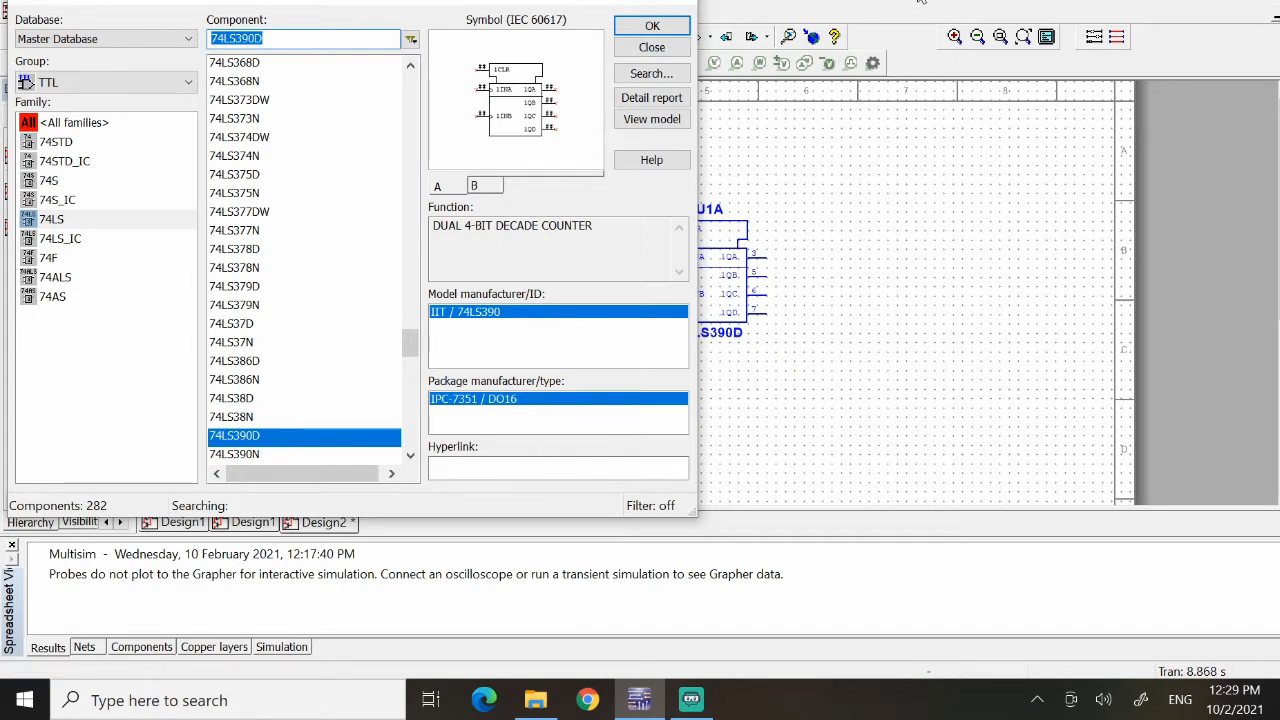
- Search the component database by function for "7 segment"
{"action": "left_click", "coordinate": [662, 76]}
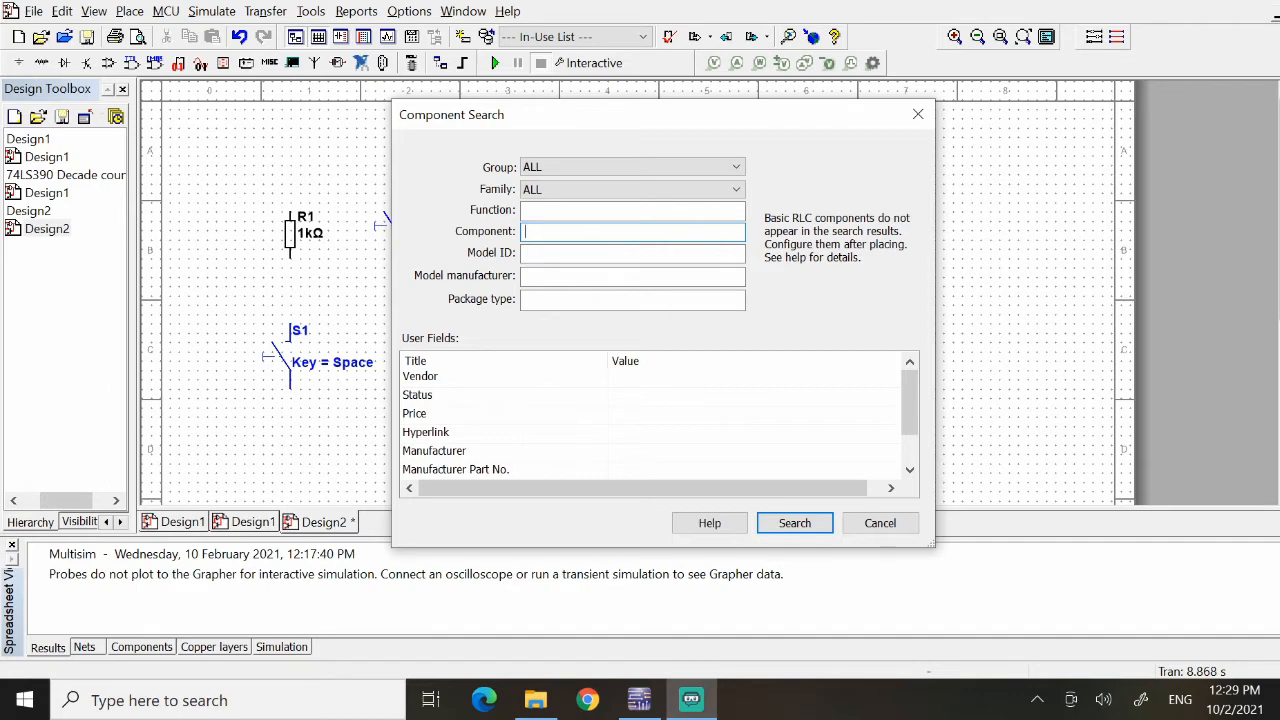
{"action": "left_click", "coordinate": [632, 211]}
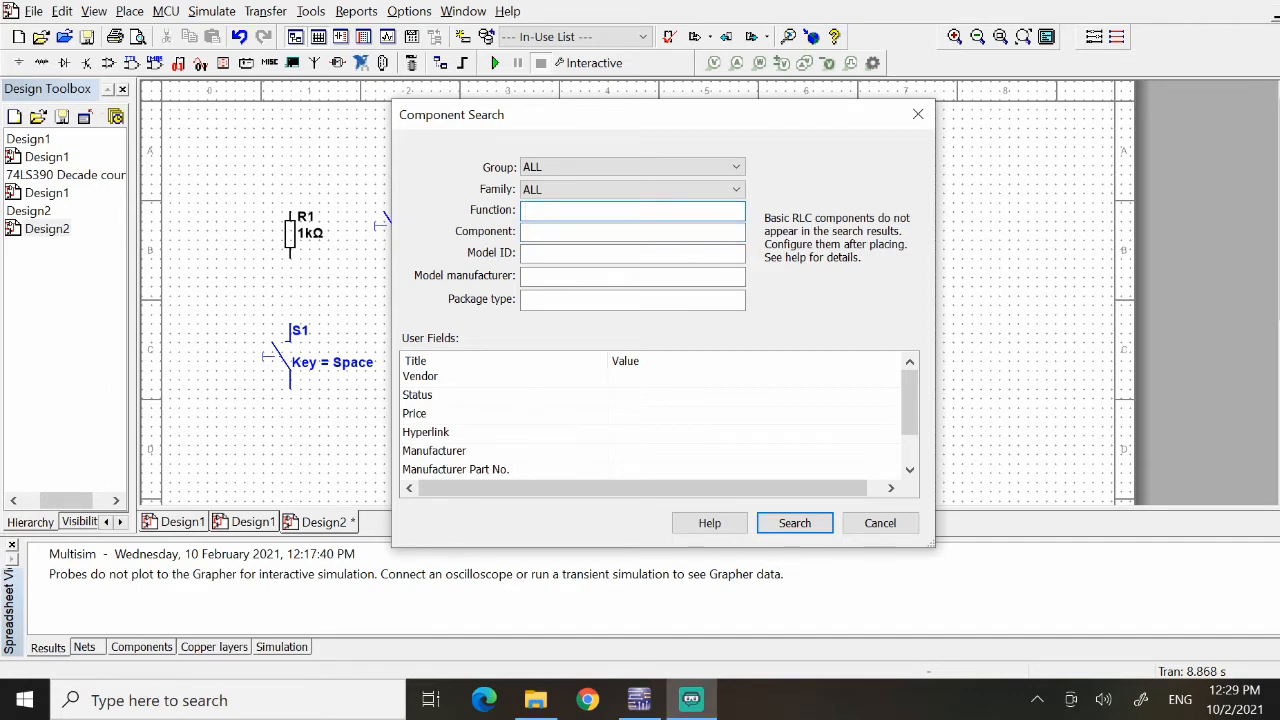
{"action": "type", "text": "7 segment"}
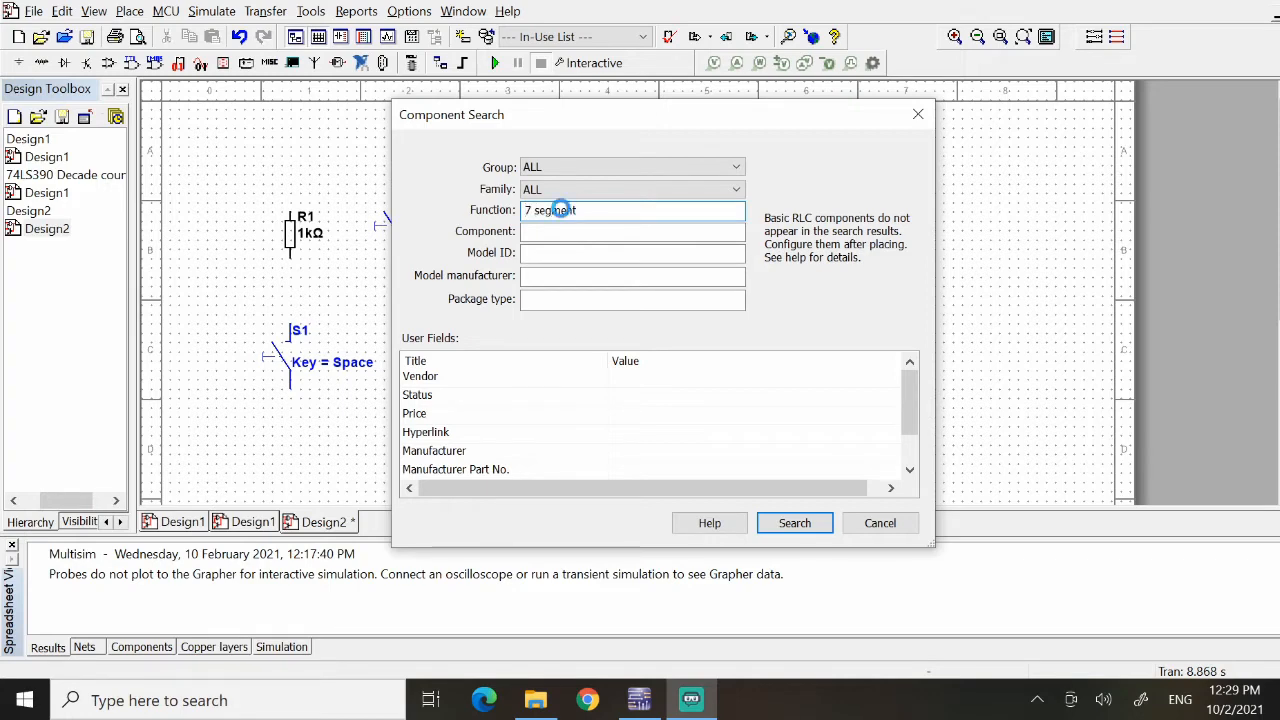
{"action": "key", "text": "Return"}
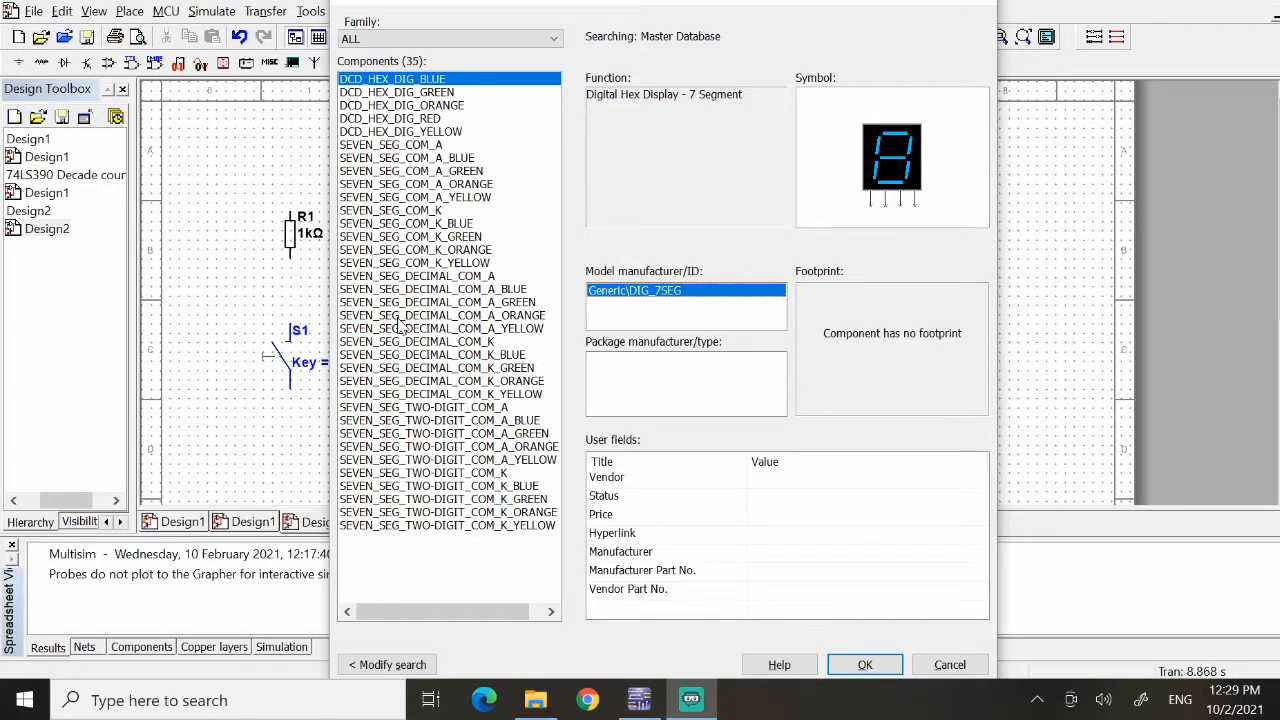
- Compare the green and orange hex displays with the common-cathode SEVEN_SEG_COM_K_BLUE, and choose DCD_HEX_DIG_ORANGE
{"action": "left_click", "coordinate": [398, 96]}
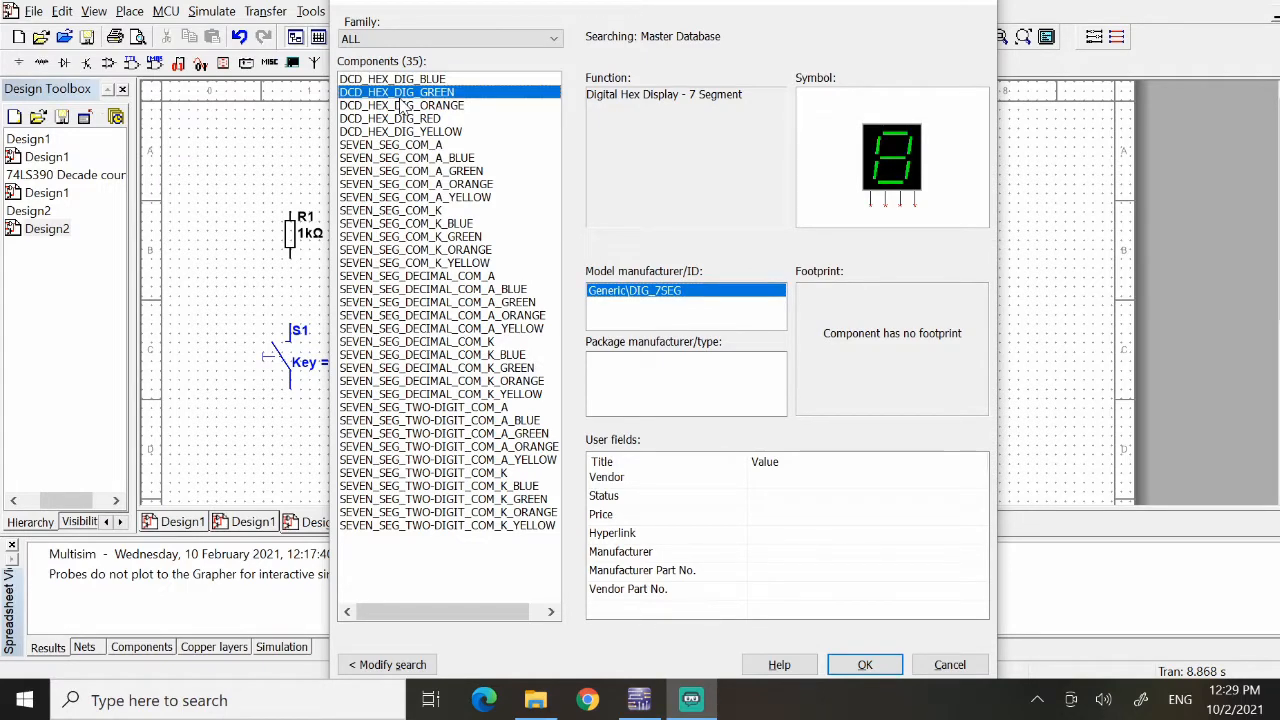
{"action": "left_click", "coordinate": [421, 107]}
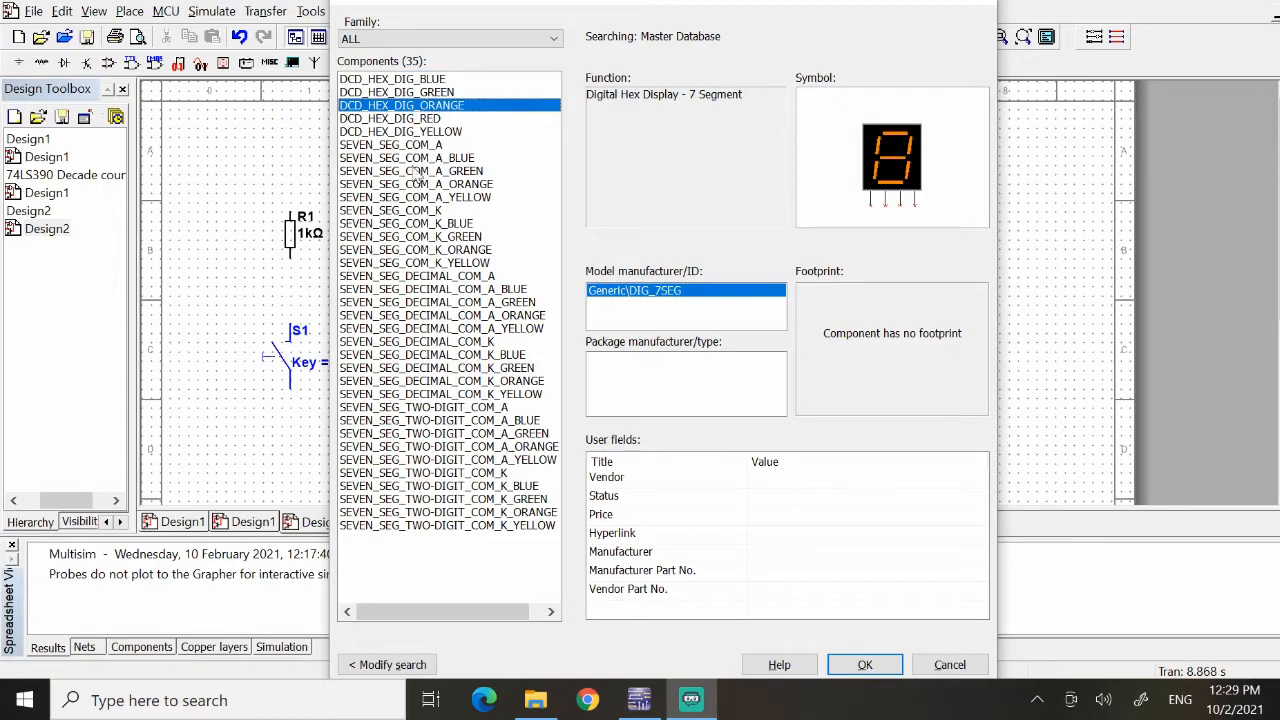
{"action": "left_click", "coordinate": [410, 224]}
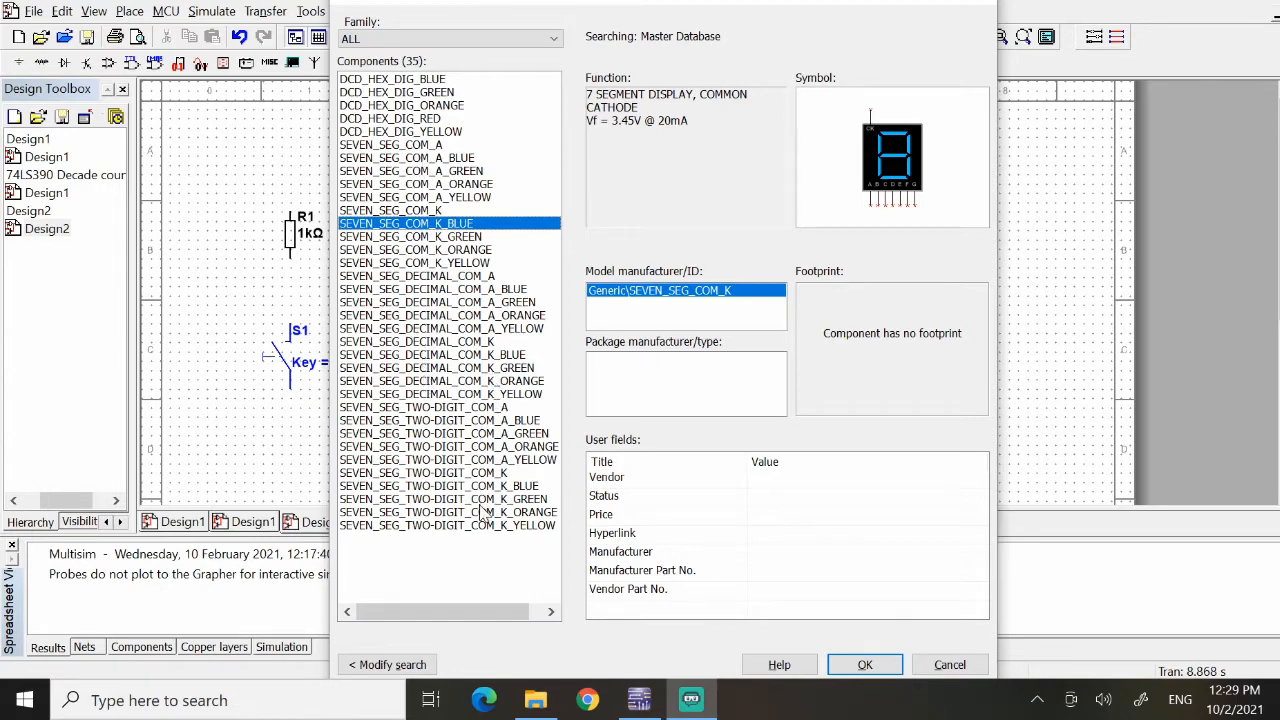
{"action": "left_click", "coordinate": [402, 106]}
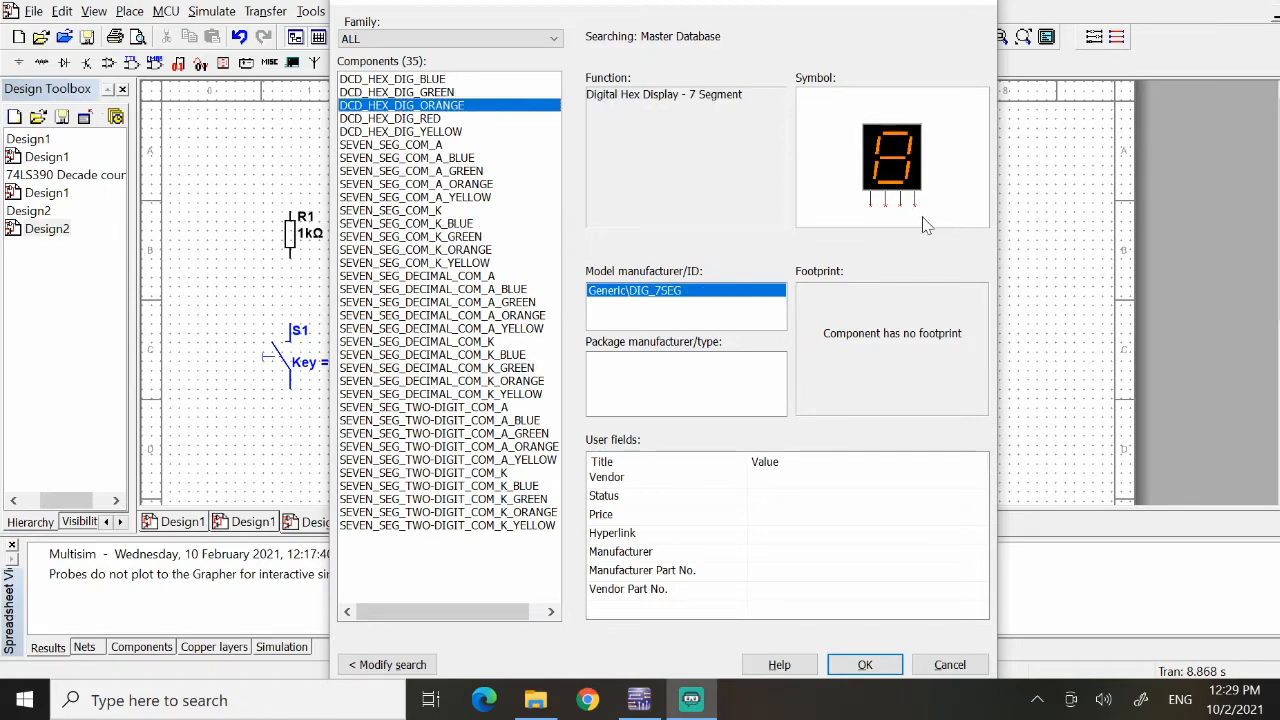
{"action": "left_click", "coordinate": [863, 666]}
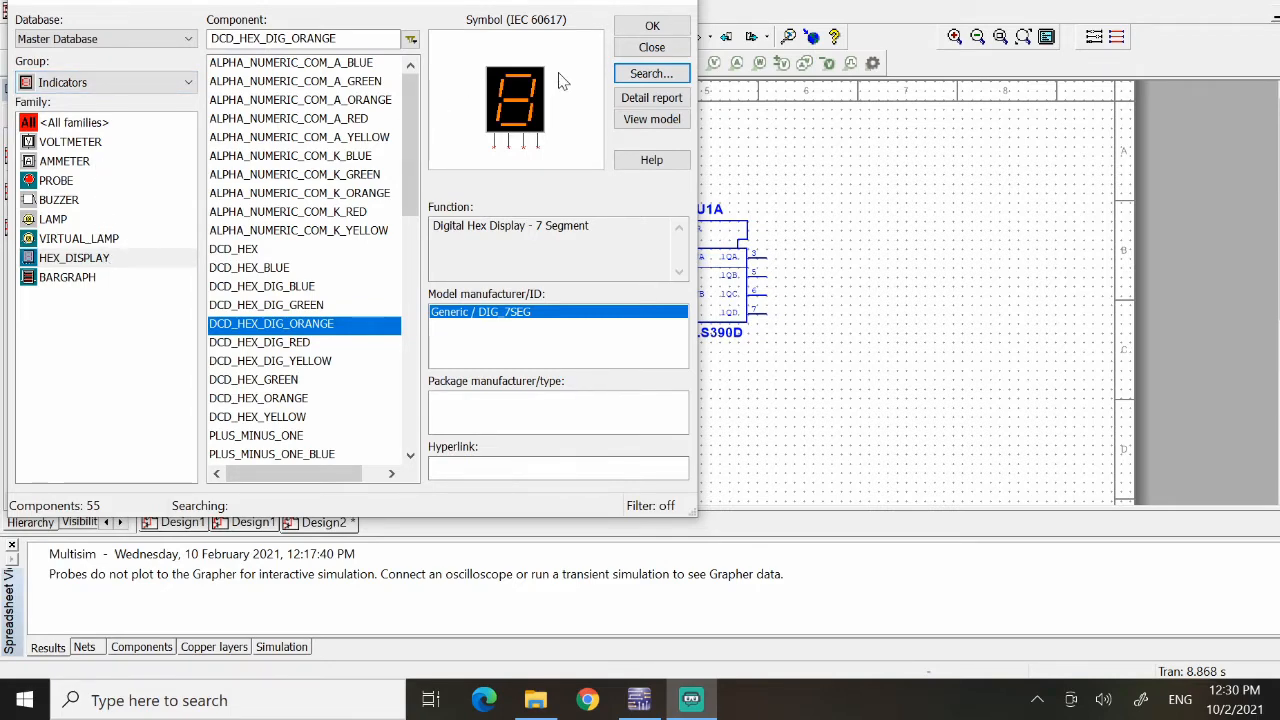
- Place the DCD_HEX_DIG_ORANGE display above and right of the 74LS390D, and finish adding components
{"action": "left_click", "coordinate": [651, 30]}
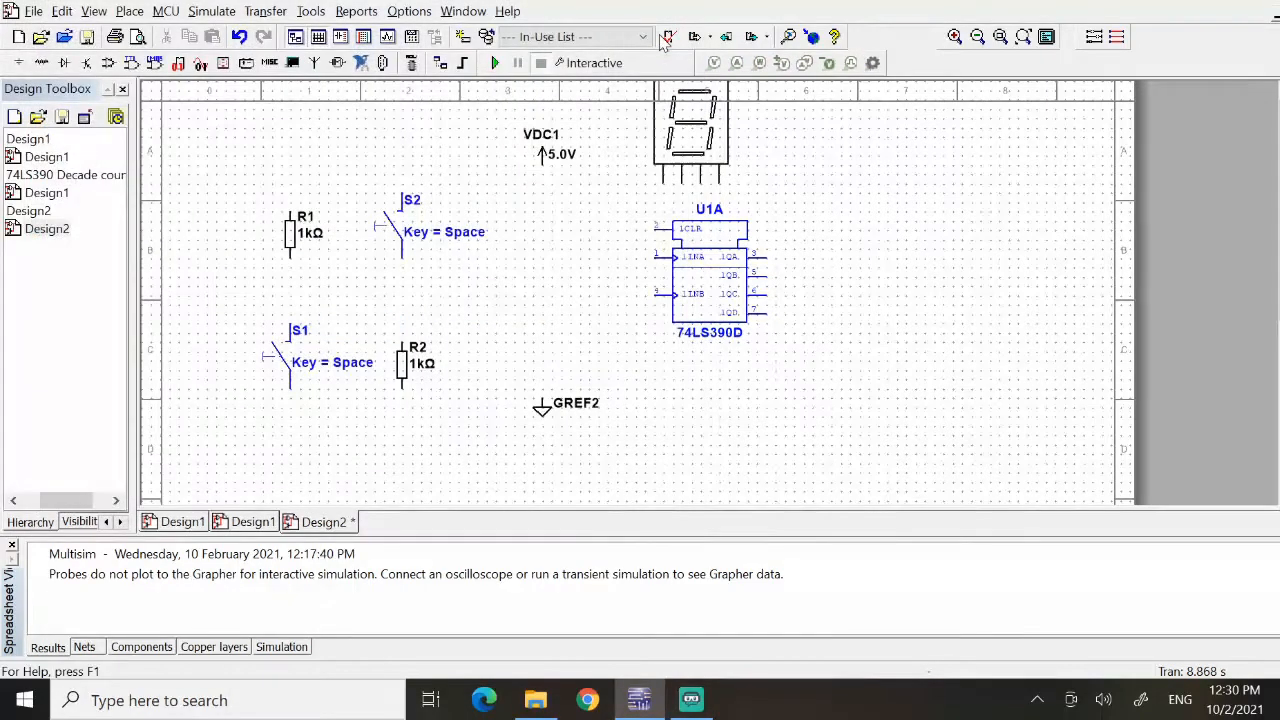
{"action": "left_click", "coordinate": [880, 258]}
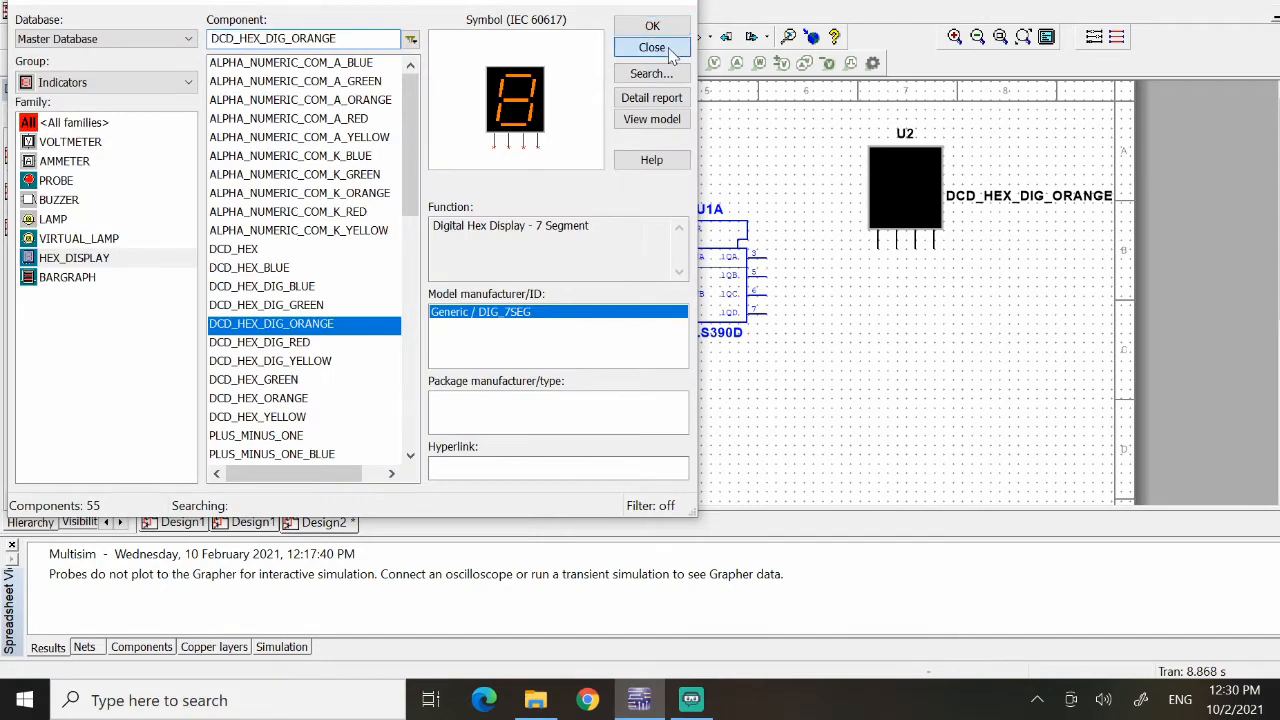
{"action": "left_click", "coordinate": [651, 47]}
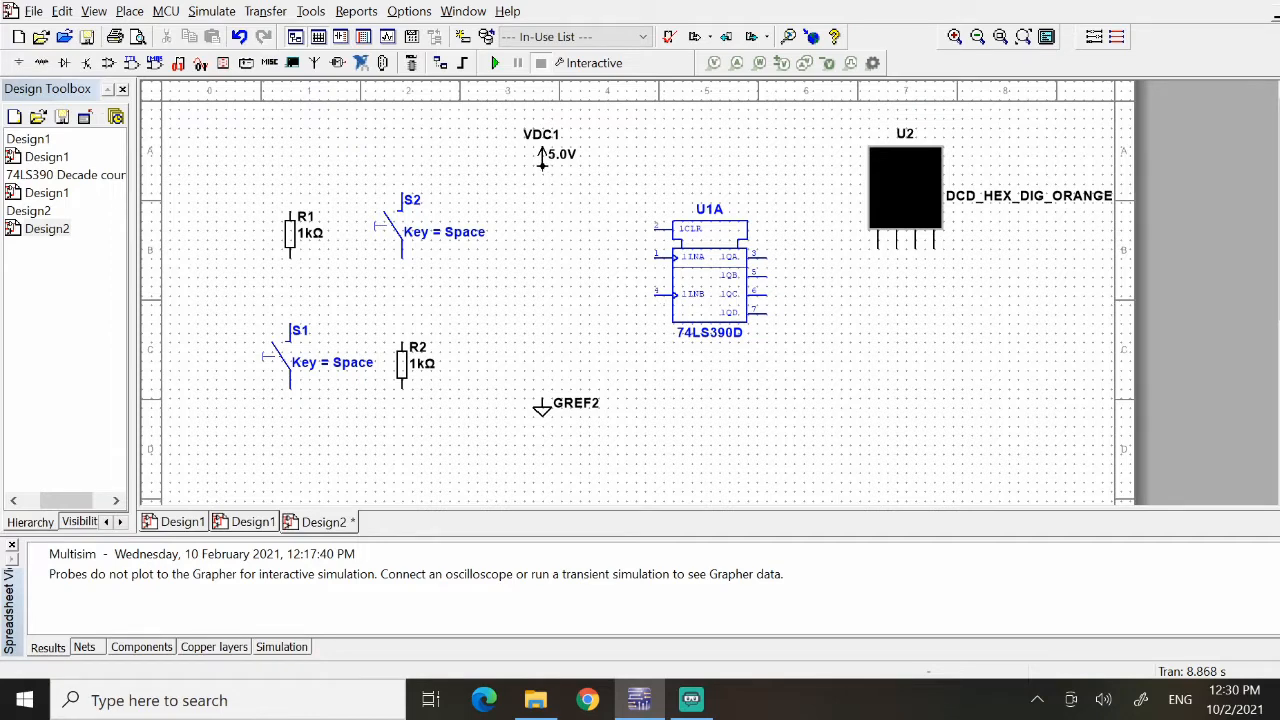
- Wire the 5.0V source to the upper terminal of switch S2, and connect the upper end of R1 to the same node
{"action": "left_click", "coordinate": [542, 166]}
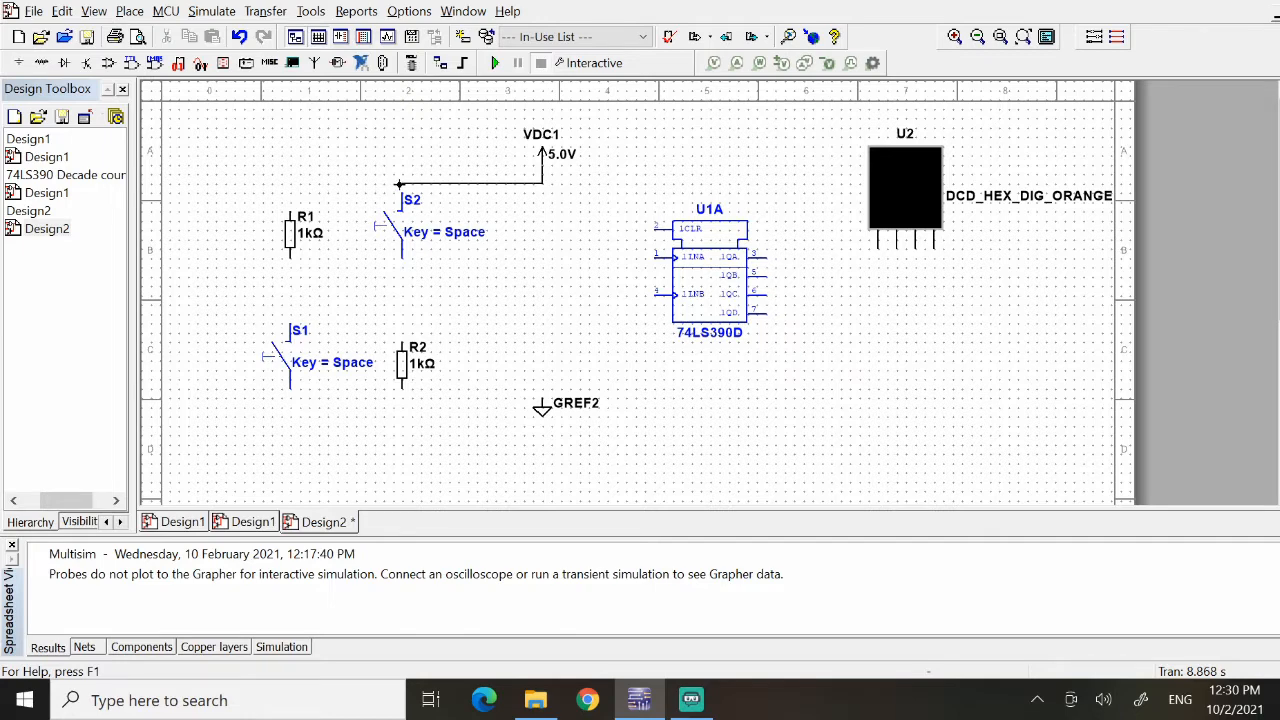
{"action": "left_click", "coordinate": [399, 193]}
{"action": "left_click", "coordinate": [291, 212]}
{"action": "left_click", "coordinate": [401, 182]}
- Wire the lower end of R1 to switch S1, and the lower terminal of switch S2 to R2
{"action": "left_click", "coordinate": [291, 256]}
{"action": "left_click", "coordinate": [288, 323]}
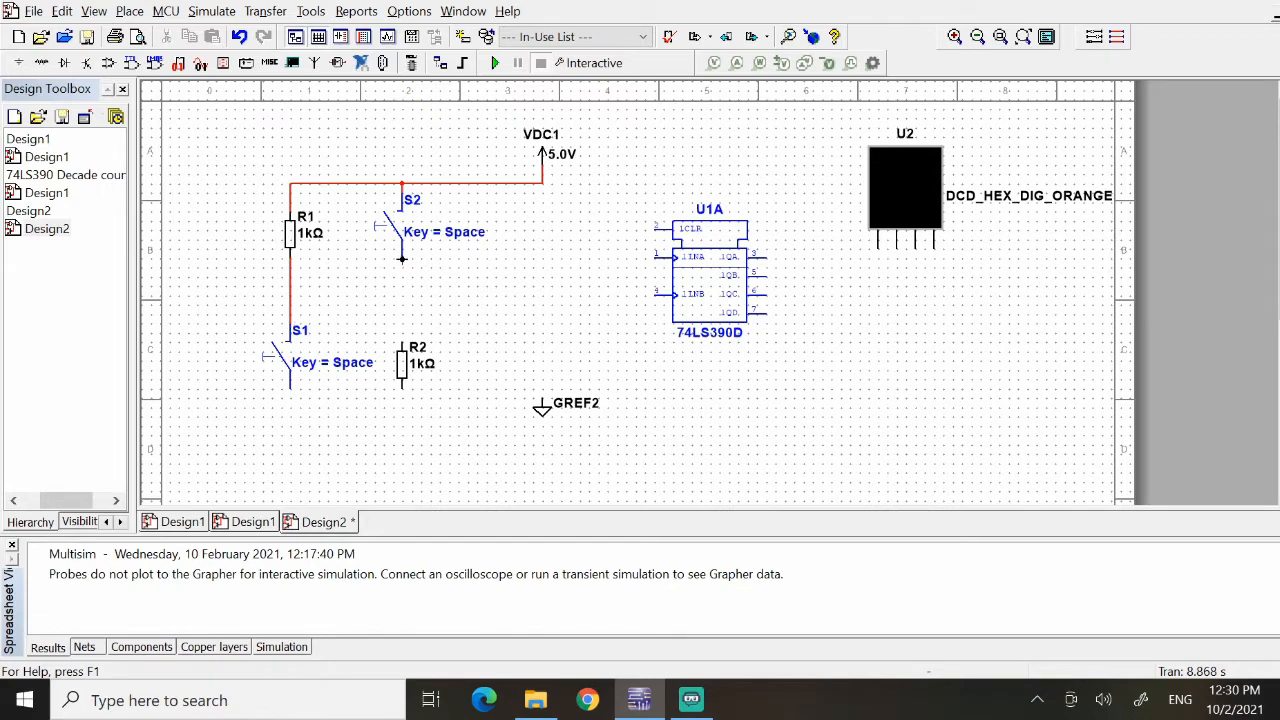
{"action": "left_click", "coordinate": [402, 258]}
{"action": "left_click", "coordinate": [402, 342]}
- Wire the lower end of R2 to ground GREF2, and connect the lower terminal of switch S1 to the same ground node
{"action": "left_click", "coordinate": [400, 390]}
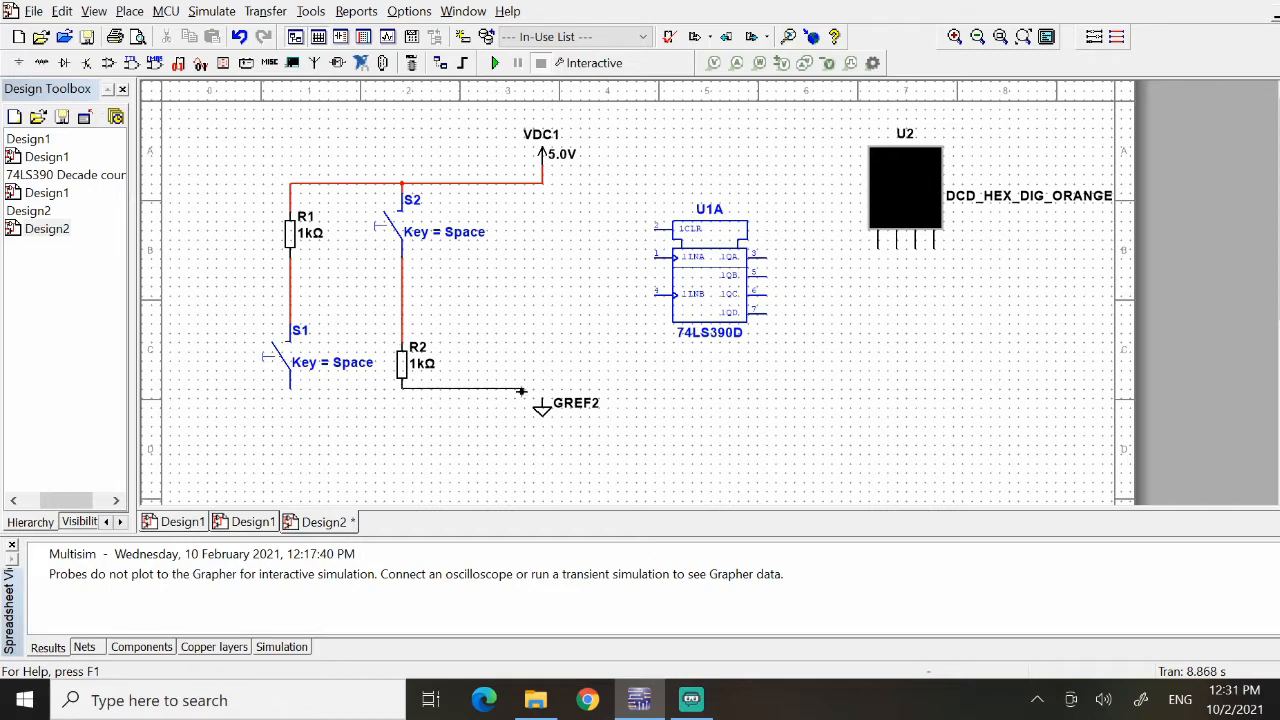
{"action": "left_click", "coordinate": [543, 398]}
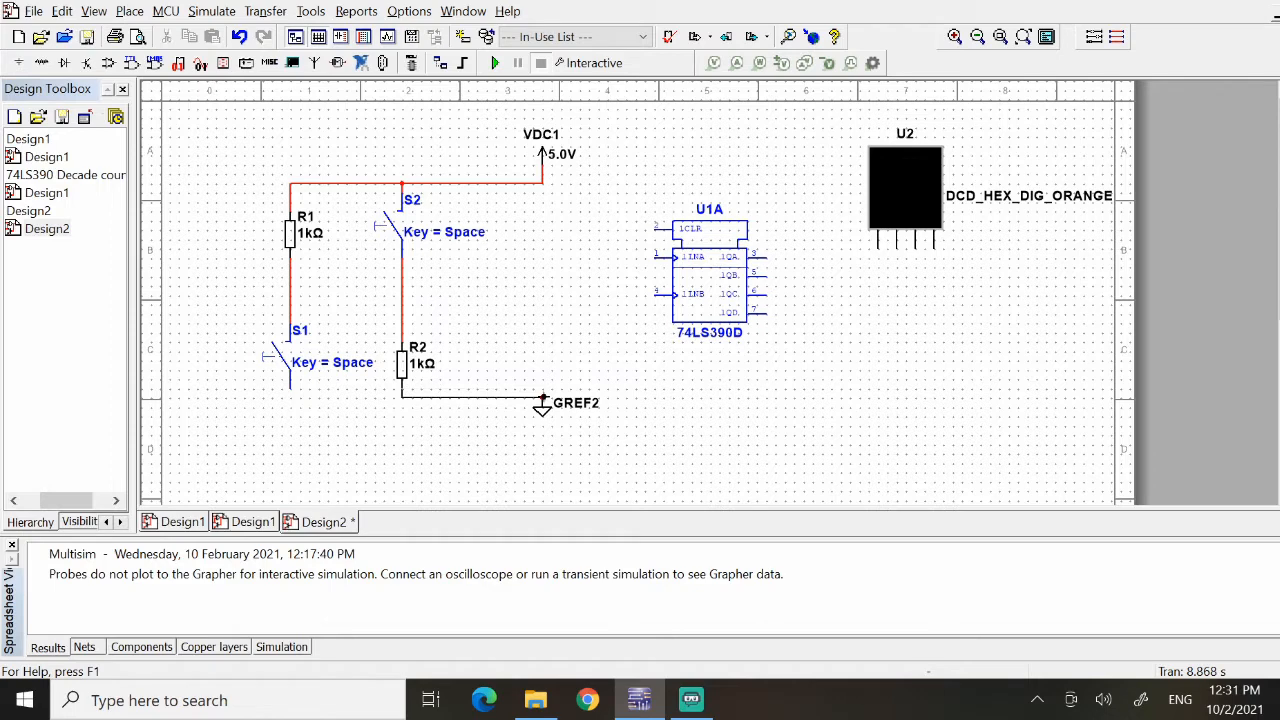
{"action": "left_click", "coordinate": [291, 399]}
{"action": "left_click", "coordinate": [402, 397]}
- Place a junction on the wire between S2 and R2, and wire the counter's 1CLR pin to it
{"action": "left_click", "coordinate": [134, 11]}
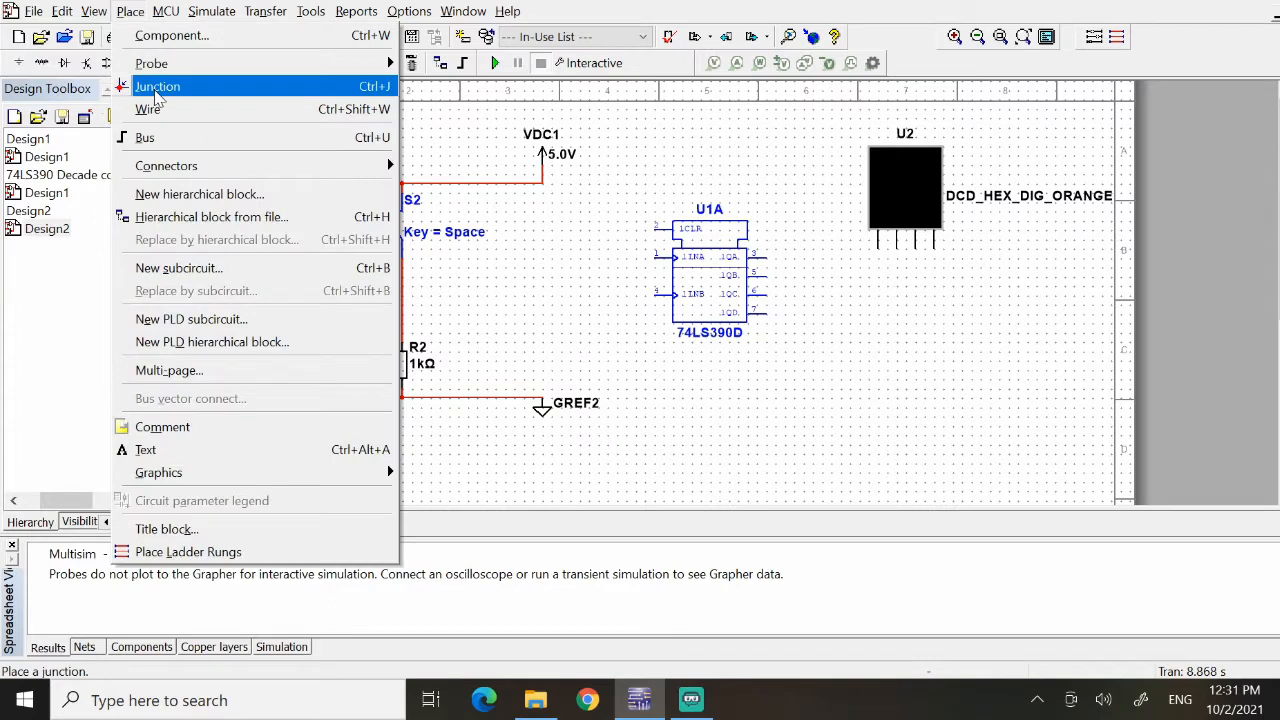
{"action": "left_click", "coordinate": [155, 88]}
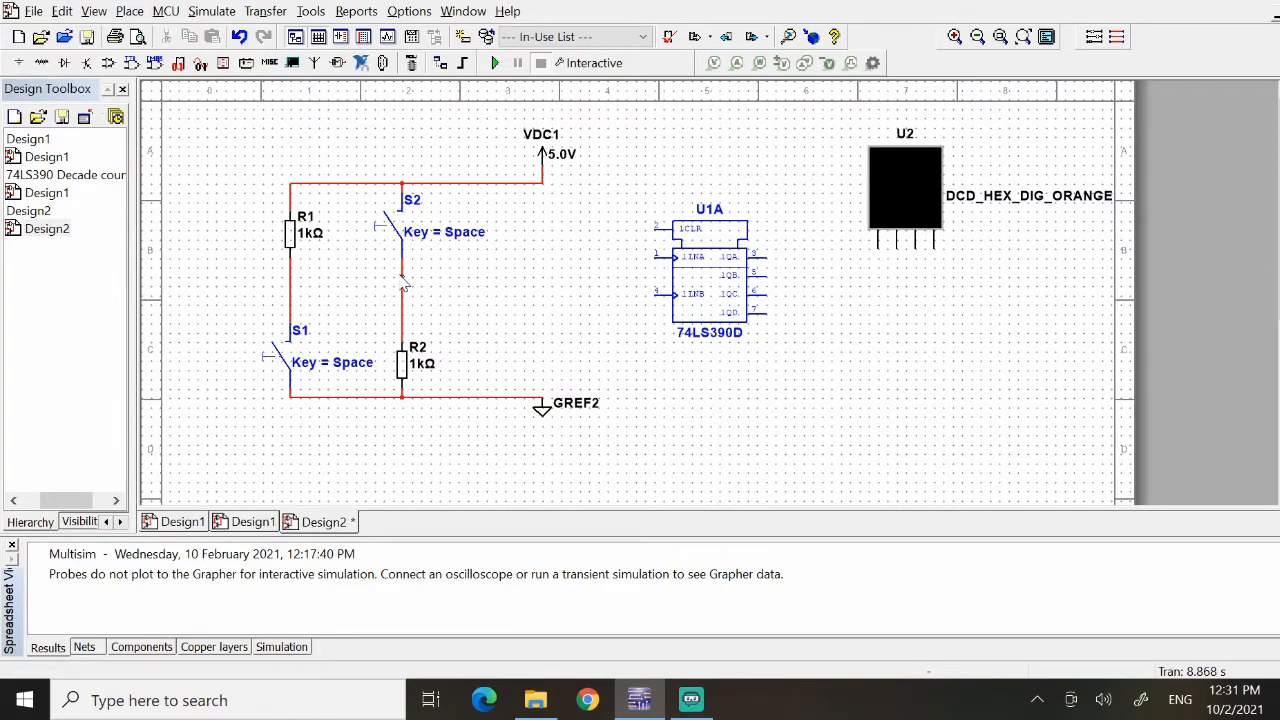
{"action": "left_click", "coordinate": [398, 273]}
{"action": "left_click", "coordinate": [655, 229]}
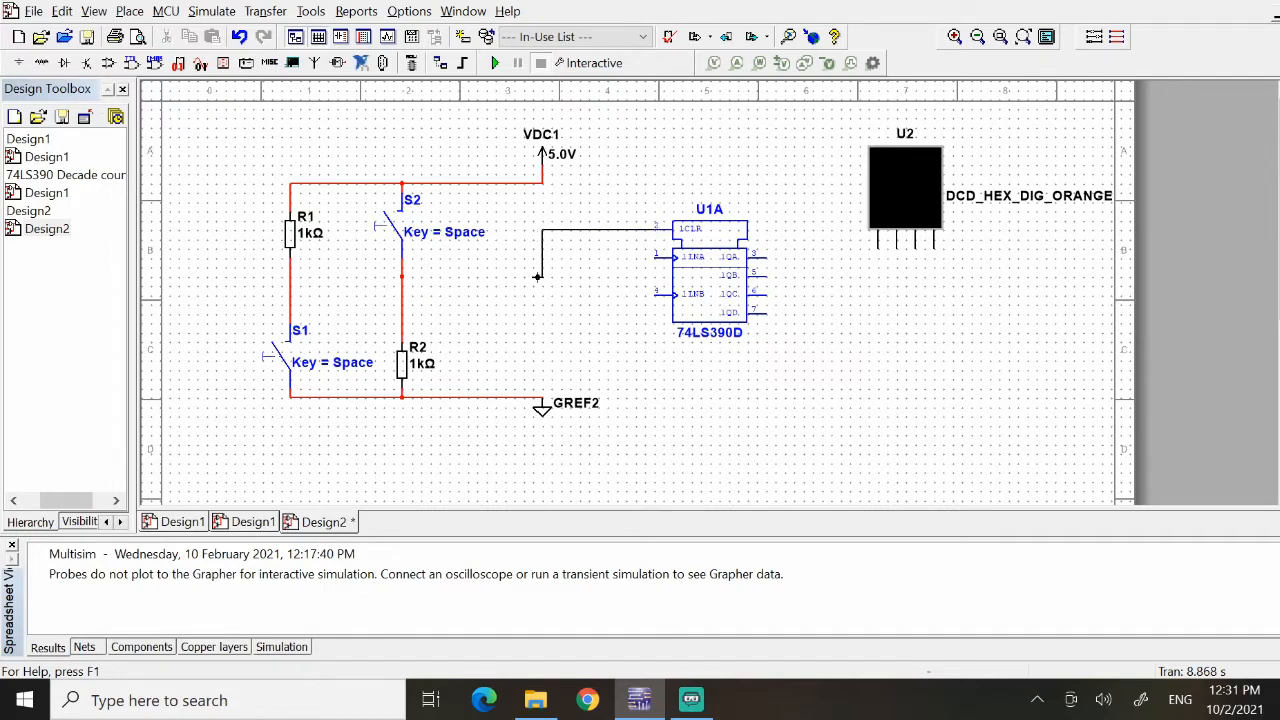
{"action": "left_click", "coordinate": [402, 277]}
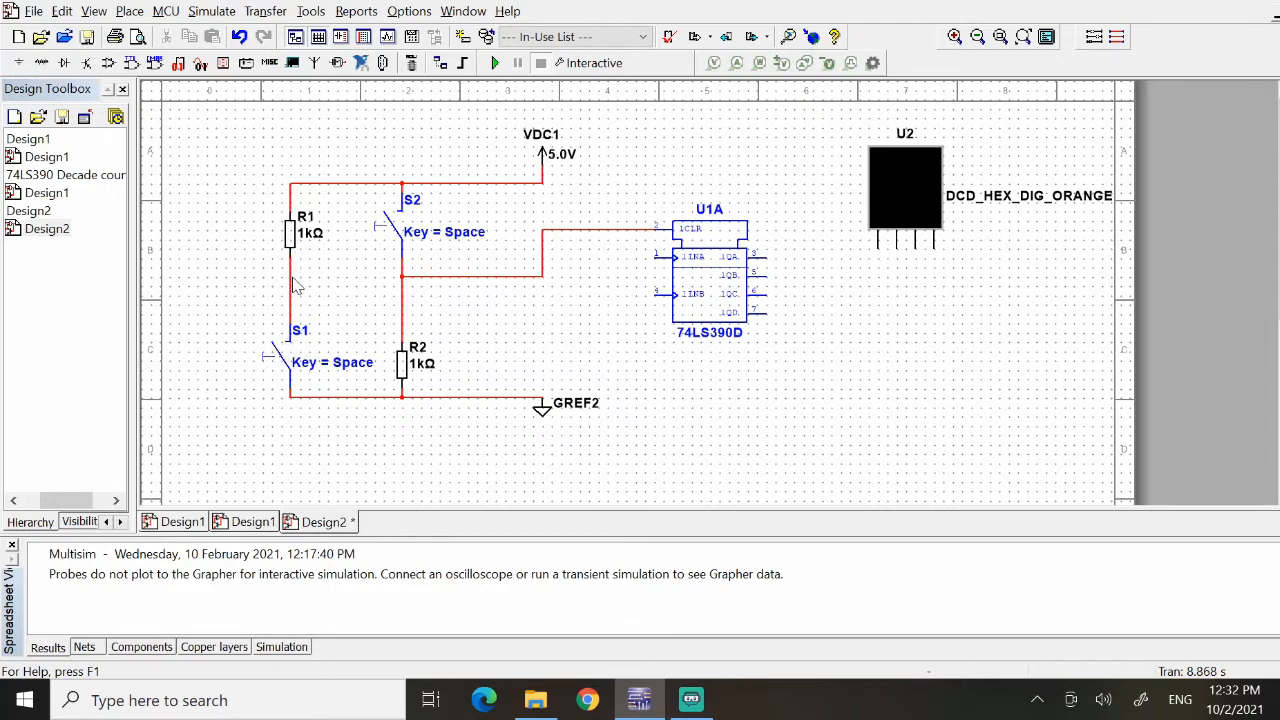
- Place a junction on the wire between R1 and S1, and wire the counter's 1INA pin to it
{"action": "left_click", "coordinate": [130, 11]}
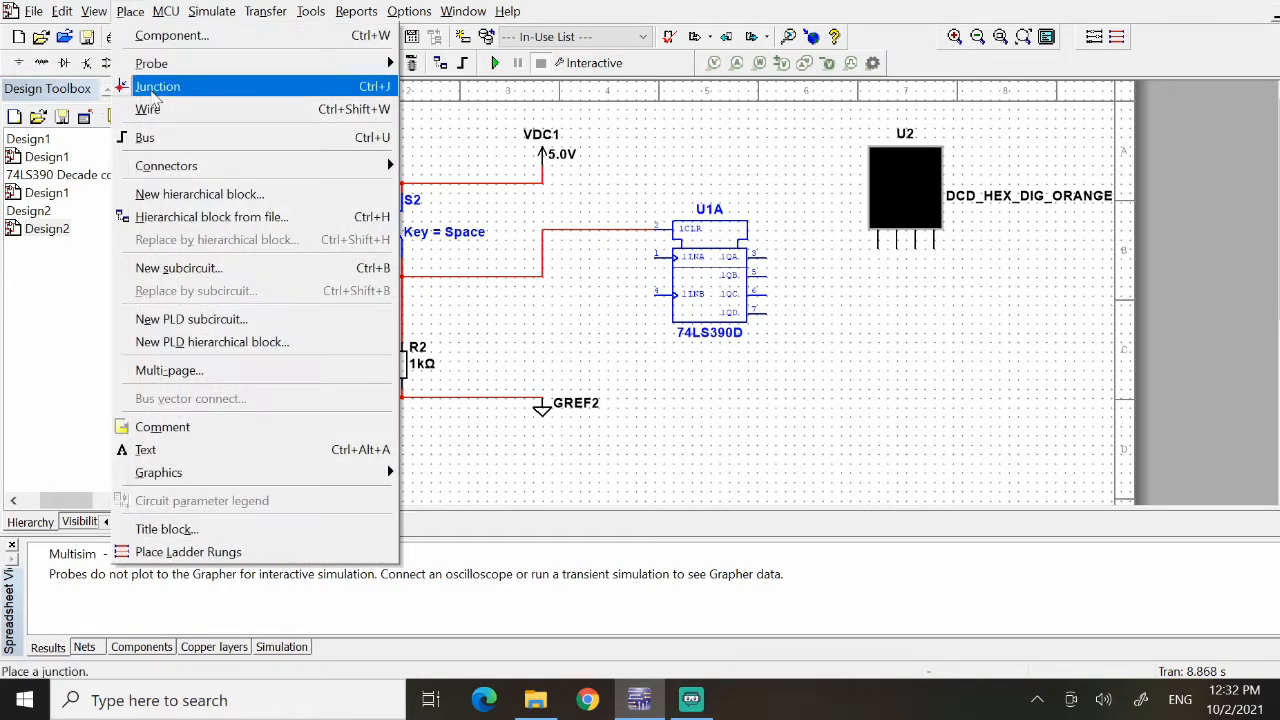
{"action": "left_click", "coordinate": [152, 88]}
{"action": "left_click", "coordinate": [289, 304]}
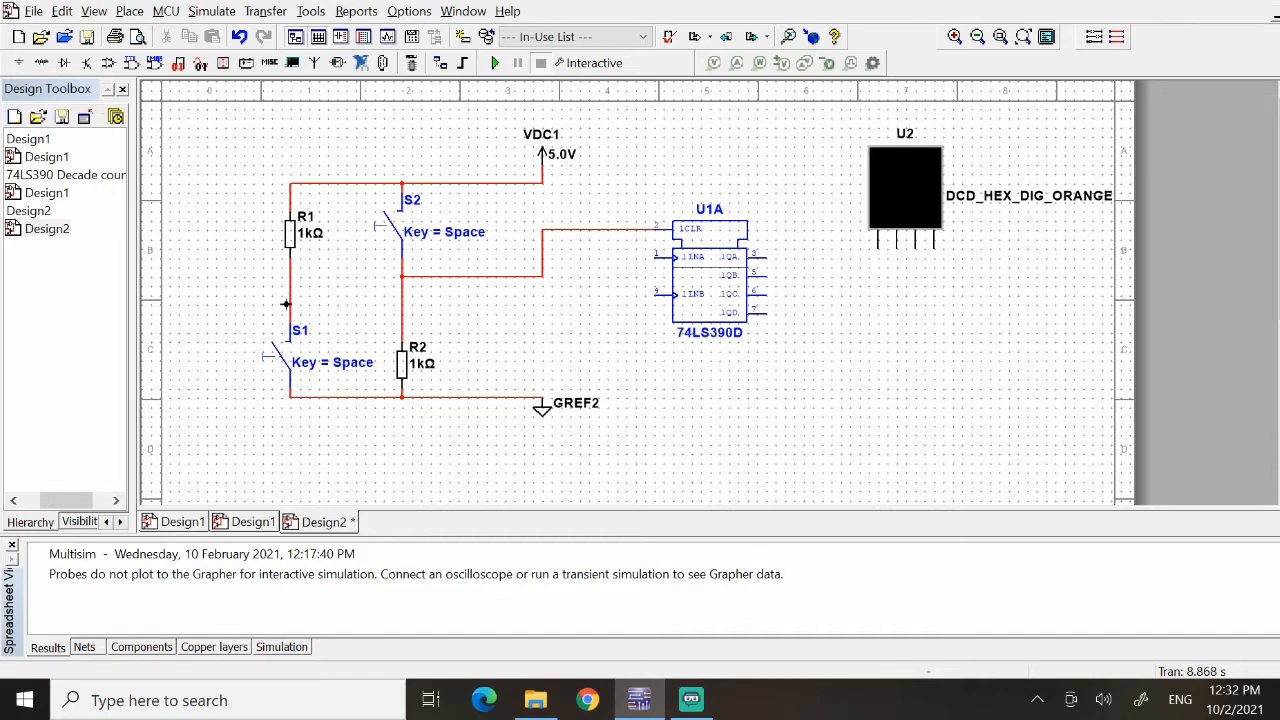
{"action": "left_click", "coordinate": [655, 257]}
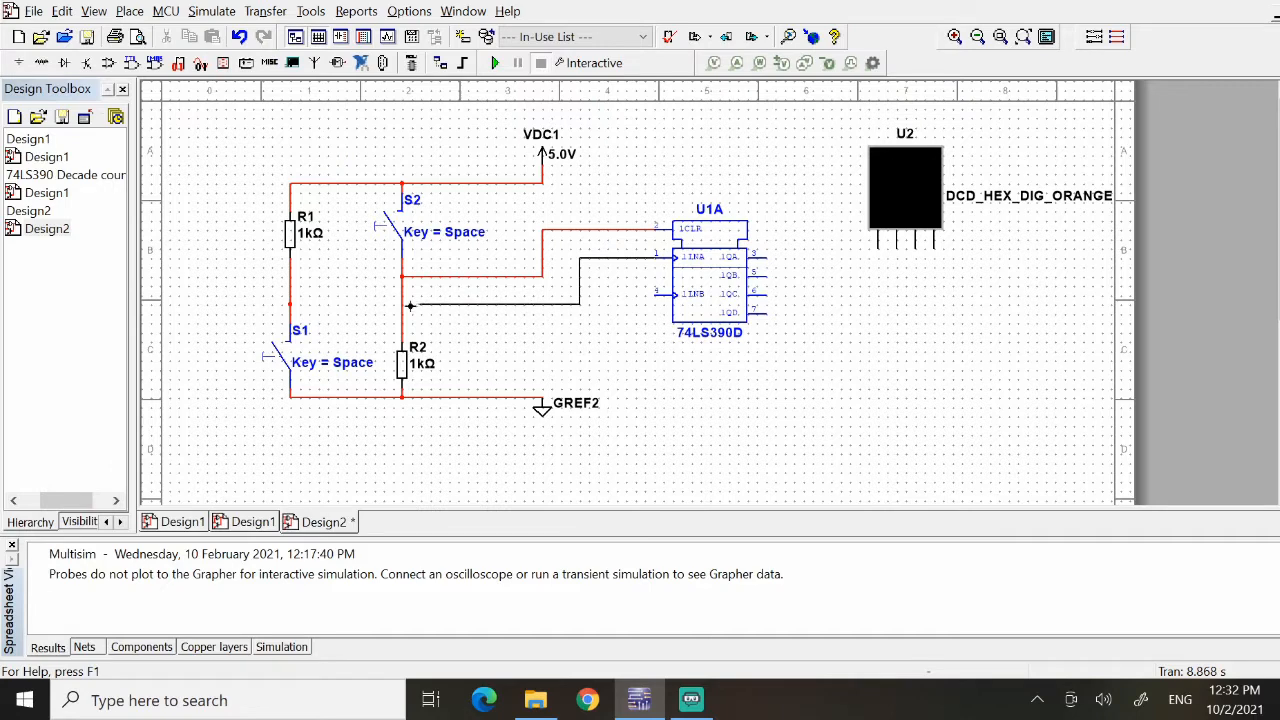
{"action": "left_click", "coordinate": [292, 305]}
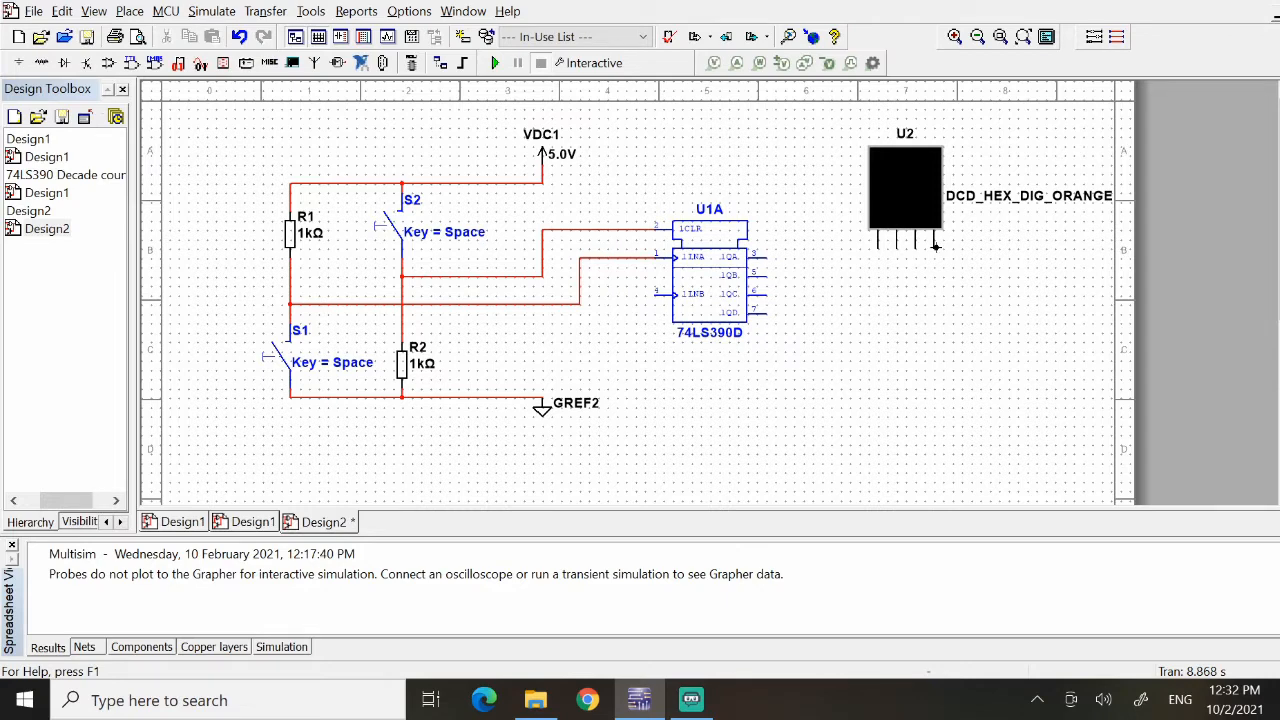
- Wire the counter's 1QA output to the rightmost pin of the hex display
{"action": "left_click", "coordinate": [767, 256]}
{"action": "left_click", "coordinate": [936, 257]}
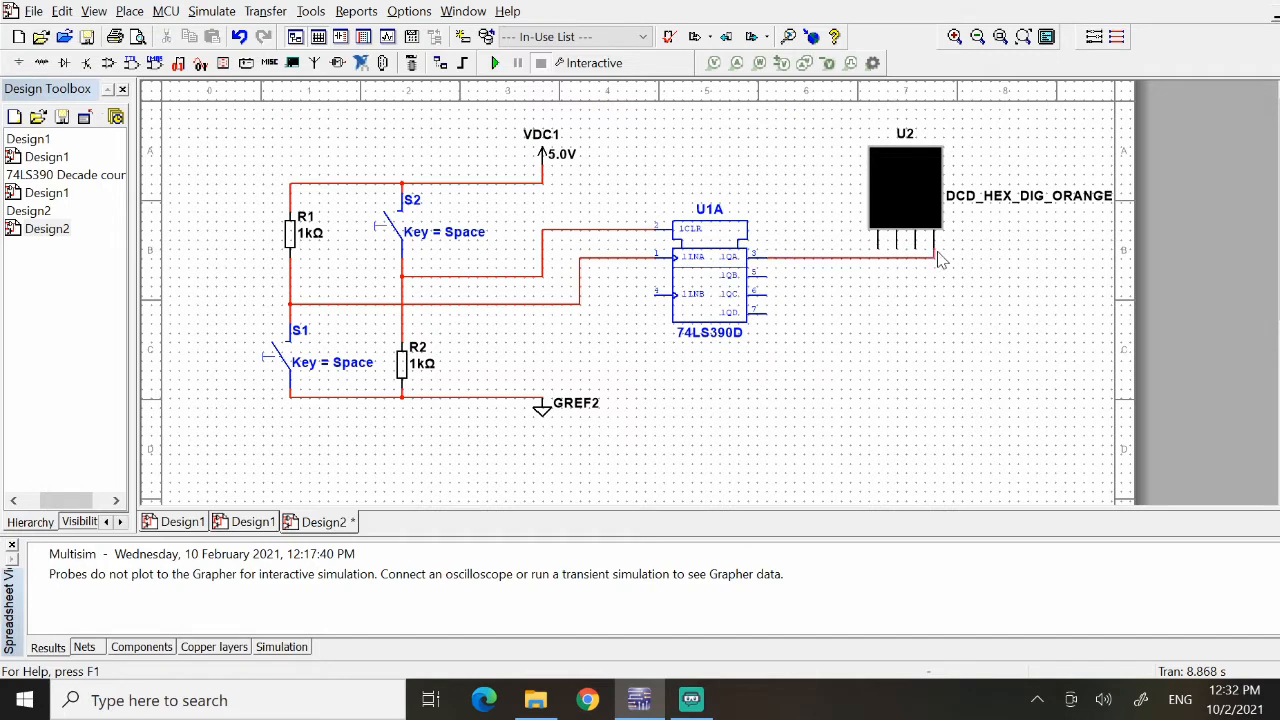
{"action": "left_click", "coordinate": [767, 276]}
{"action": "left_click", "coordinate": [915, 248]}
{"action": "left_click", "coordinate": [903, 279]}
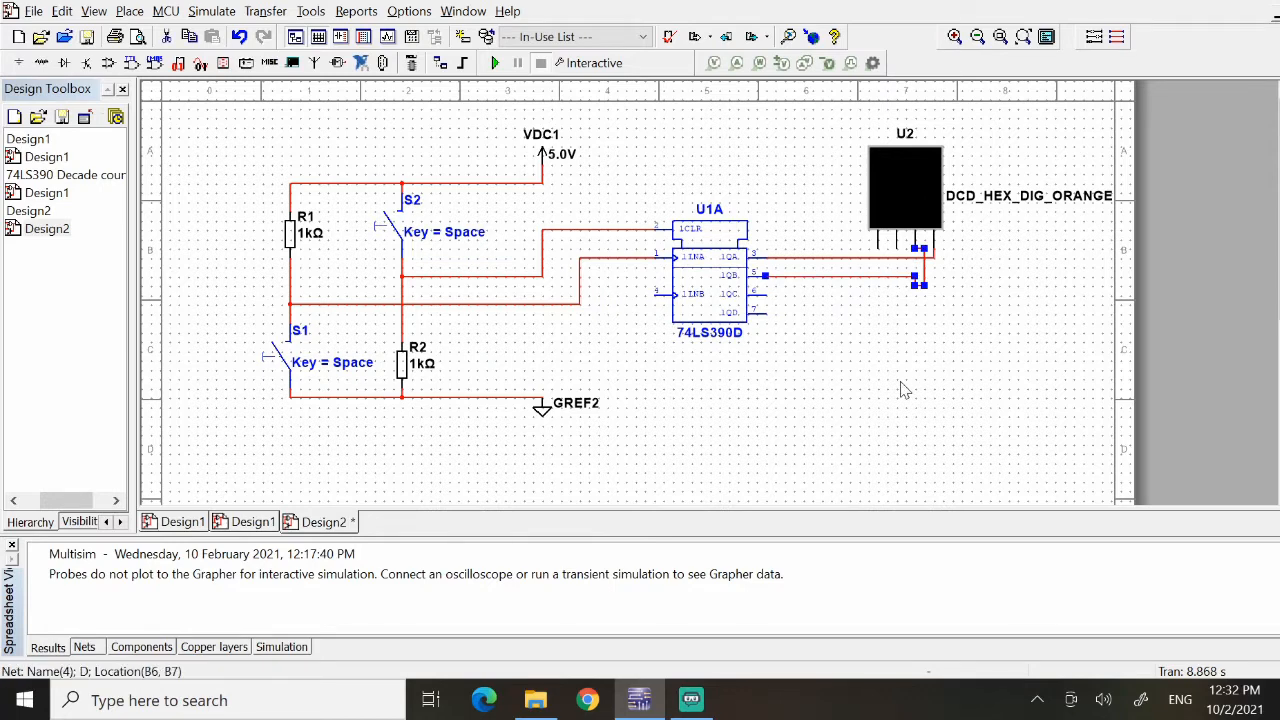
{"action": "key", "text": "Delete"}
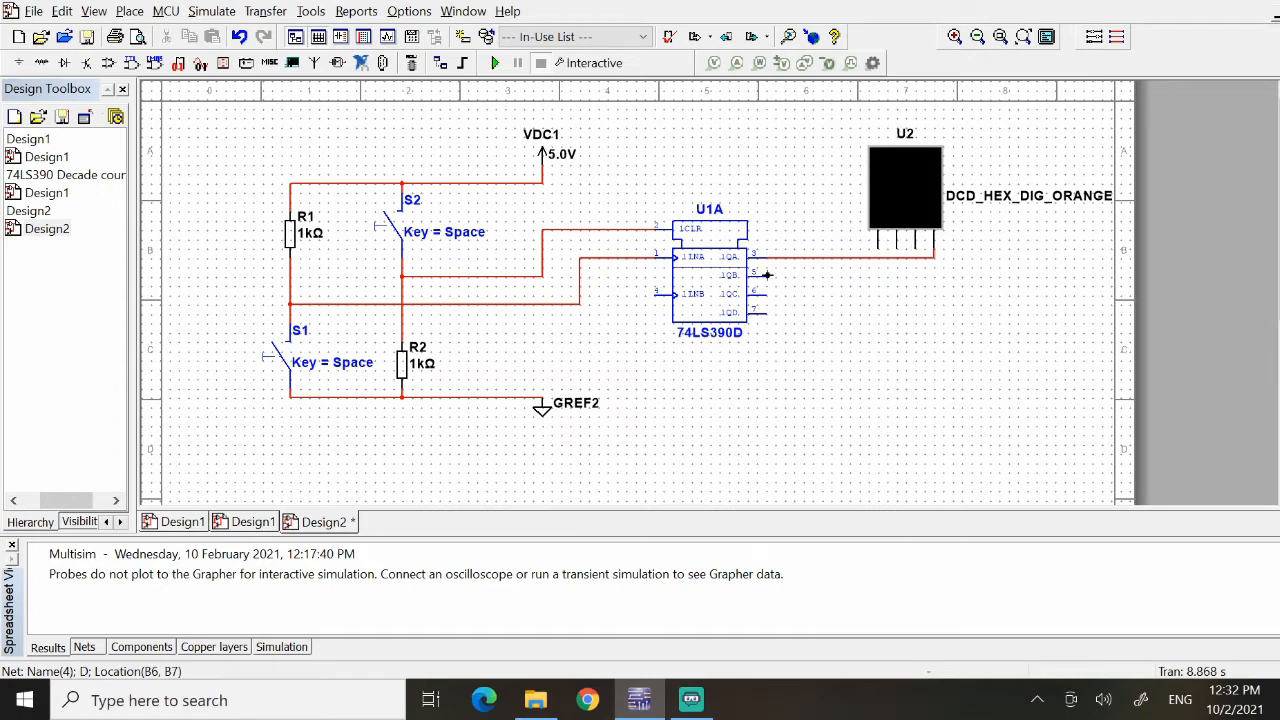
- Wire 1QB to the display's second pin from the right and 1QC to the third pin from the right
{"action": "left_click", "coordinate": [766, 274]}
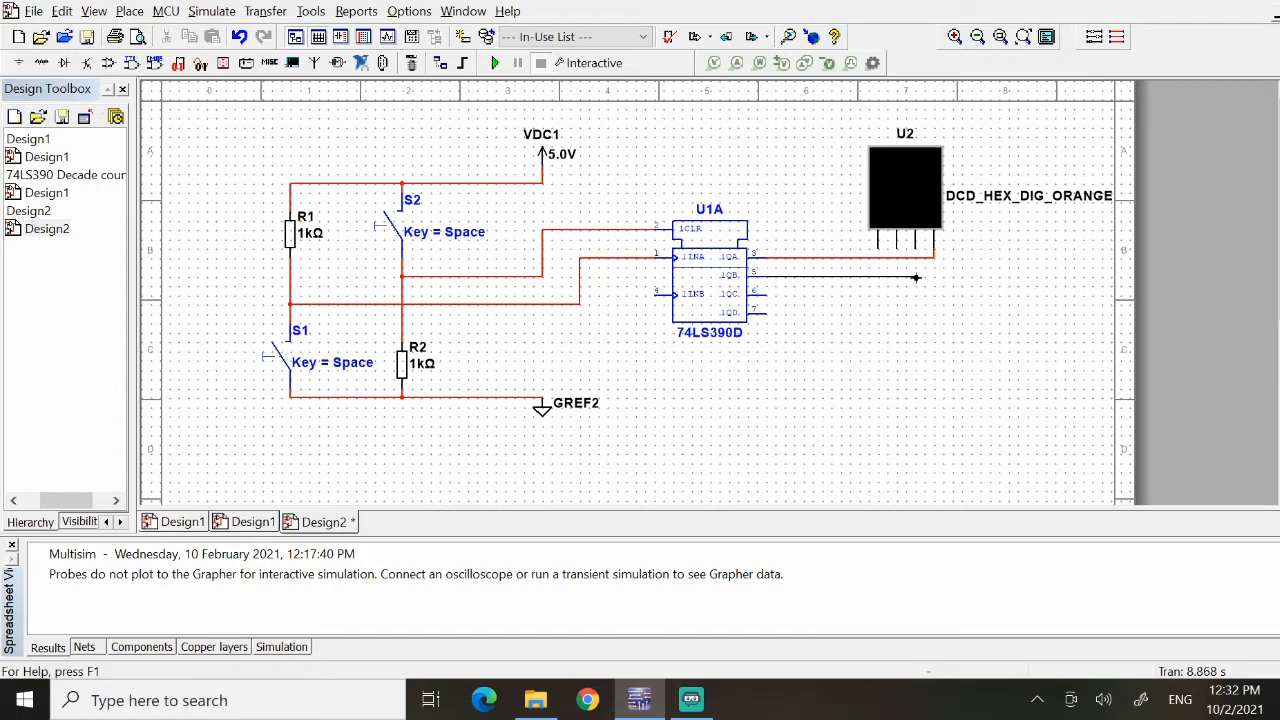
{"action": "left_click", "coordinate": [916, 252]}
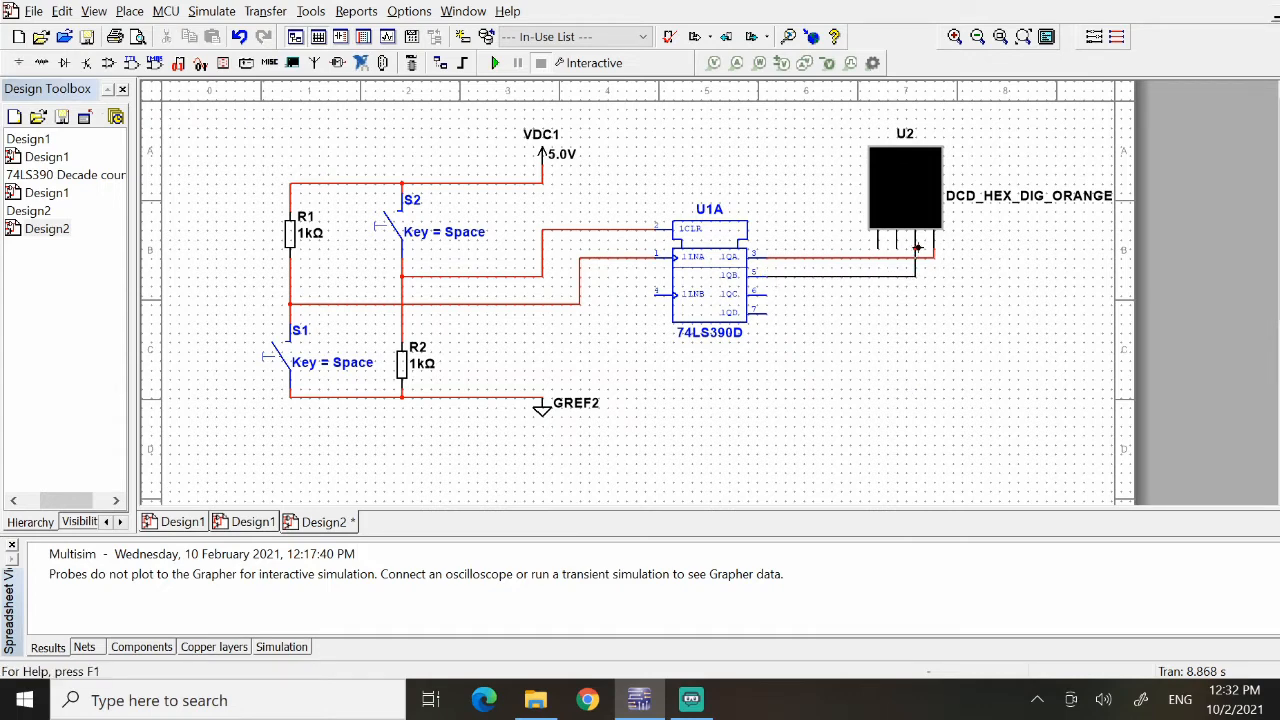
{"action": "left_click", "coordinate": [766, 293]}
{"action": "left_click", "coordinate": [897, 245]}
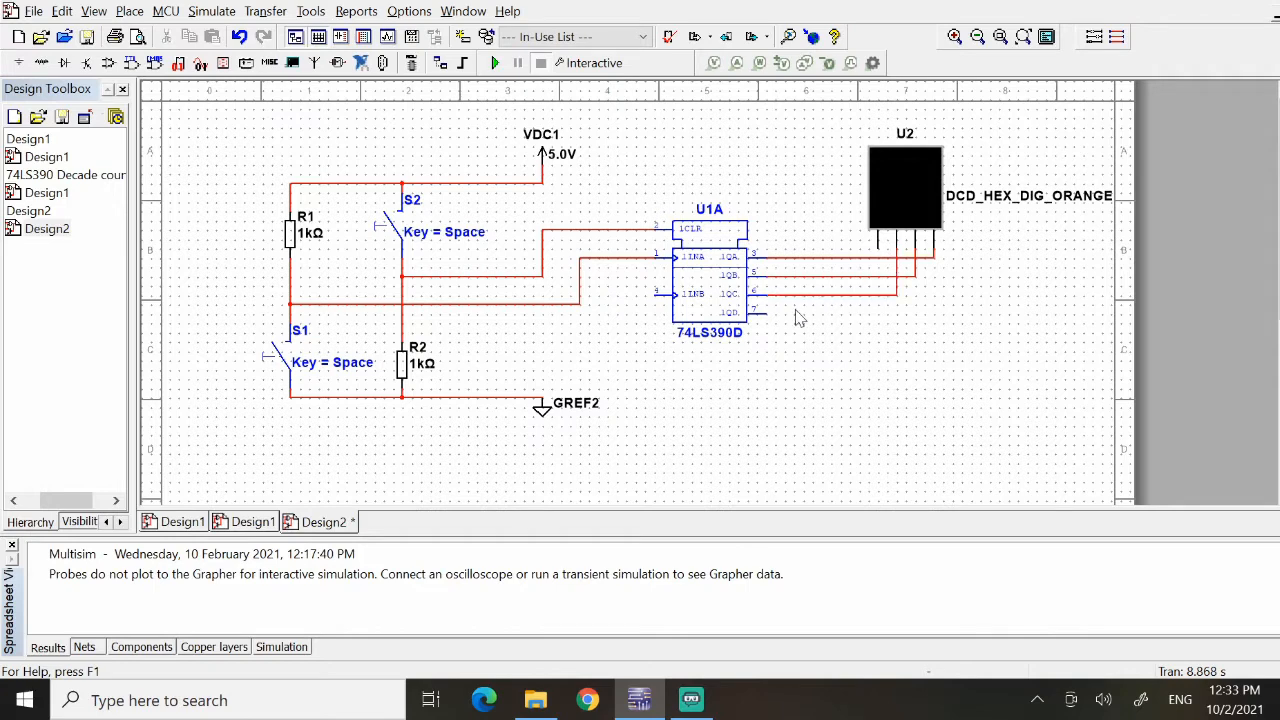
{"action": "left_click", "coordinate": [766, 314]}
{"action": "left_click", "coordinate": [878, 245]}
{"action": "left_click", "coordinate": [847, 314]}
{"action": "key", "text": "Delete"}
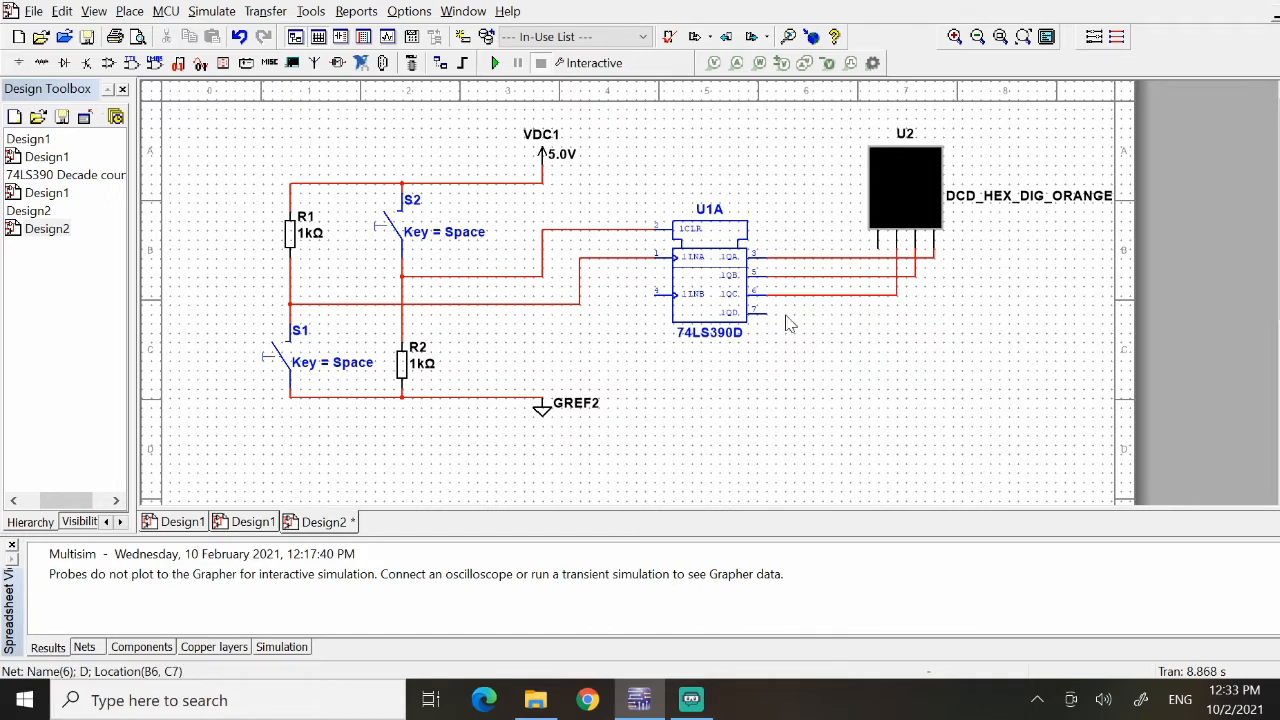
- Wire 1QD to the leftmost pin of the hex display, and connect the counter's 1INB pin to the 1QA output wire
{"action": "left_click", "coordinate": [766, 314]}
{"action": "left_click", "coordinate": [878, 249]}
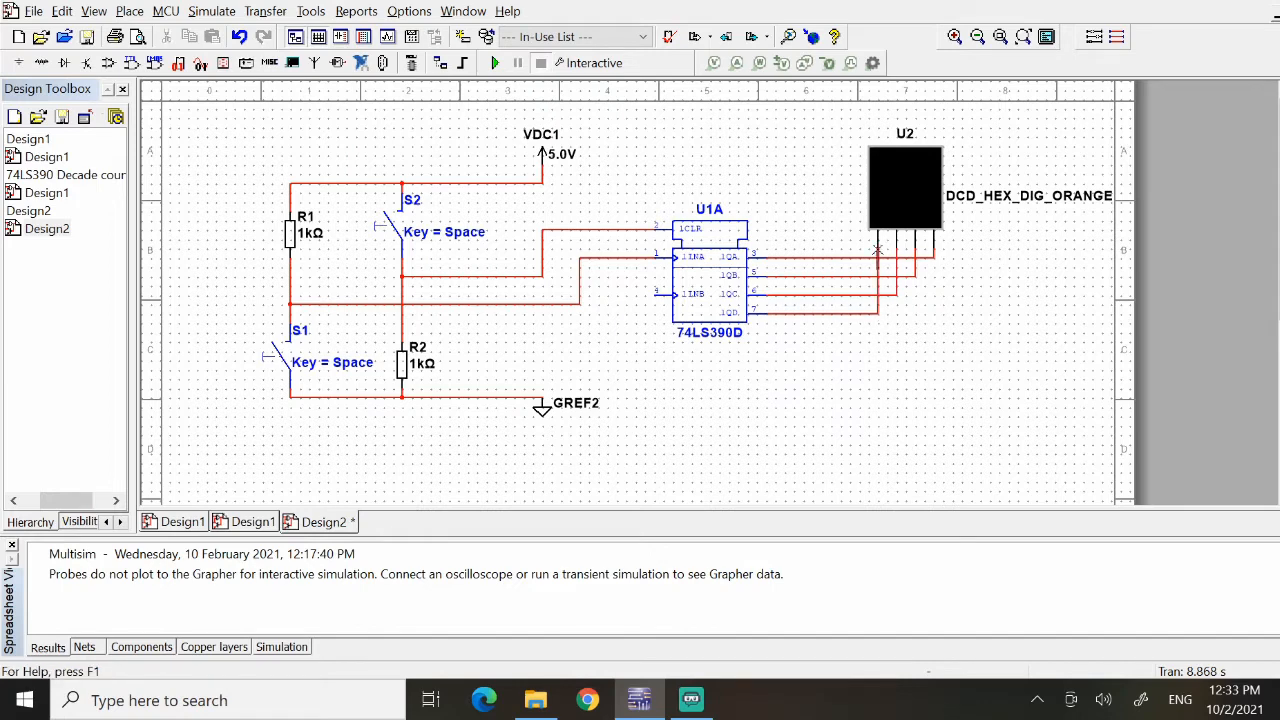
{"action": "left_click", "coordinate": [654, 296]}
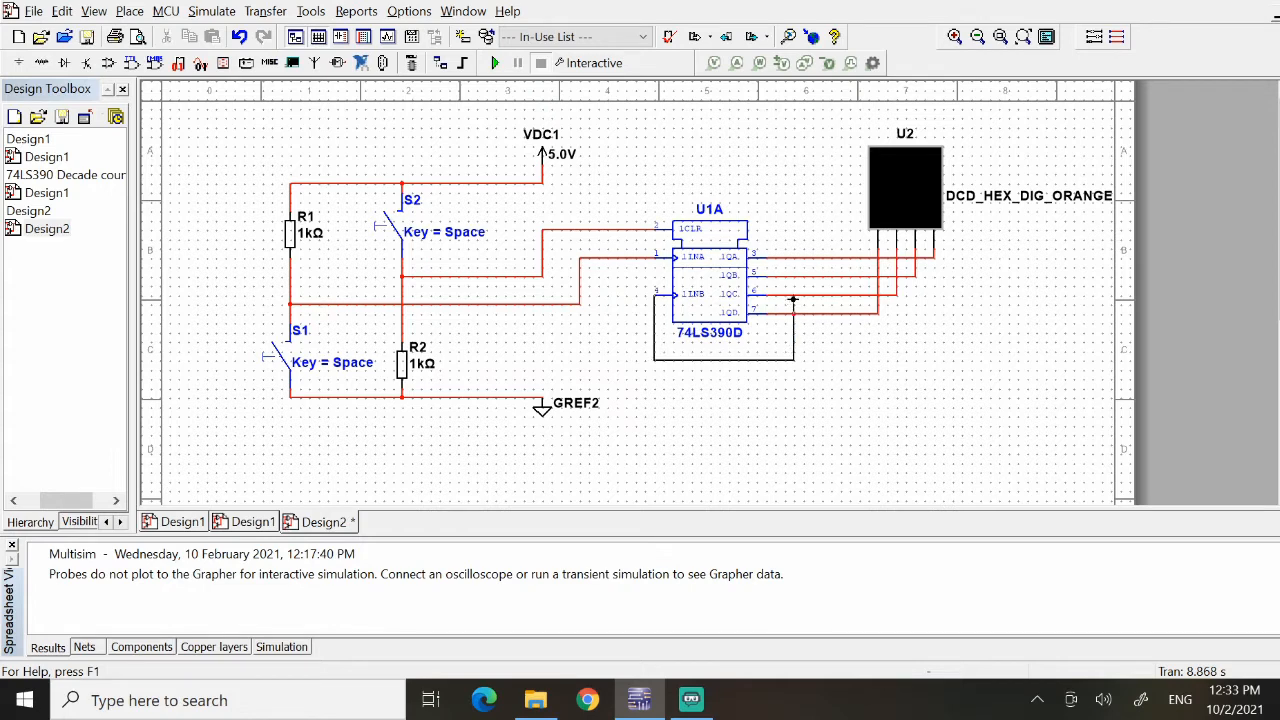
{"action": "left_click", "coordinate": [793, 257]}
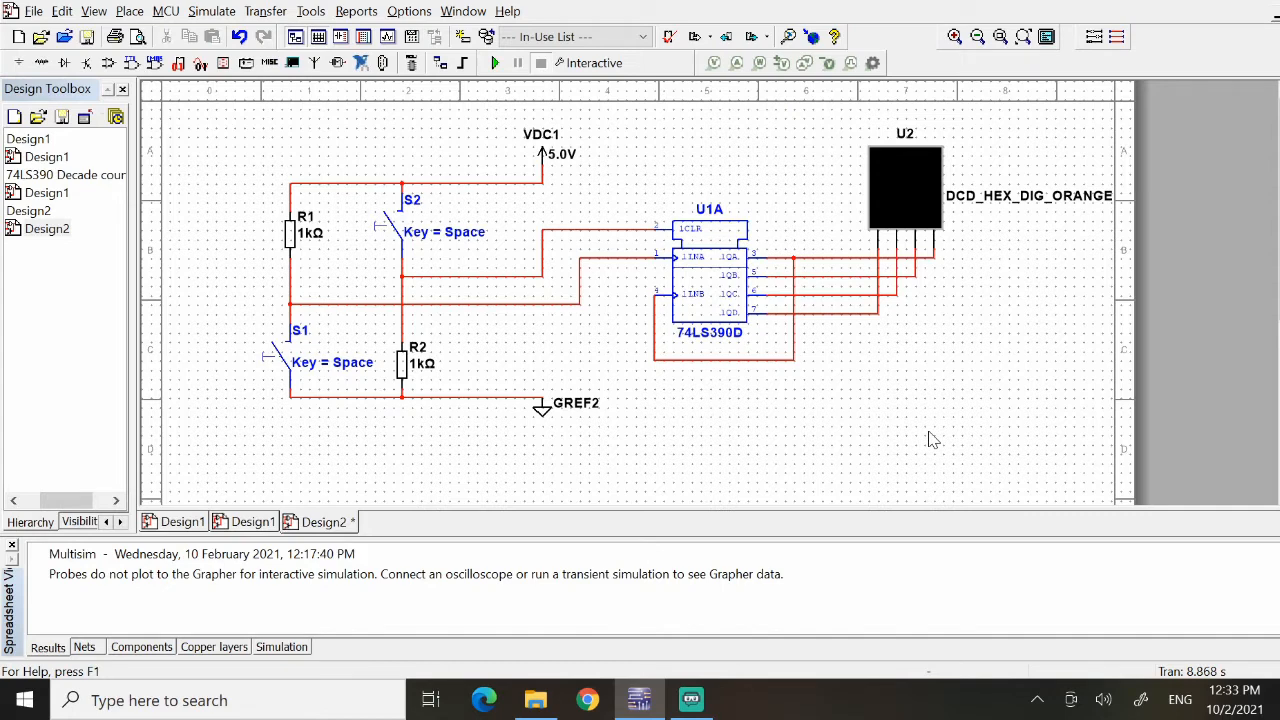
- Start the simulation and toggle switch S1 repeatedly to advance the count on the display
{"action": "left_click", "coordinate": [497, 65]}
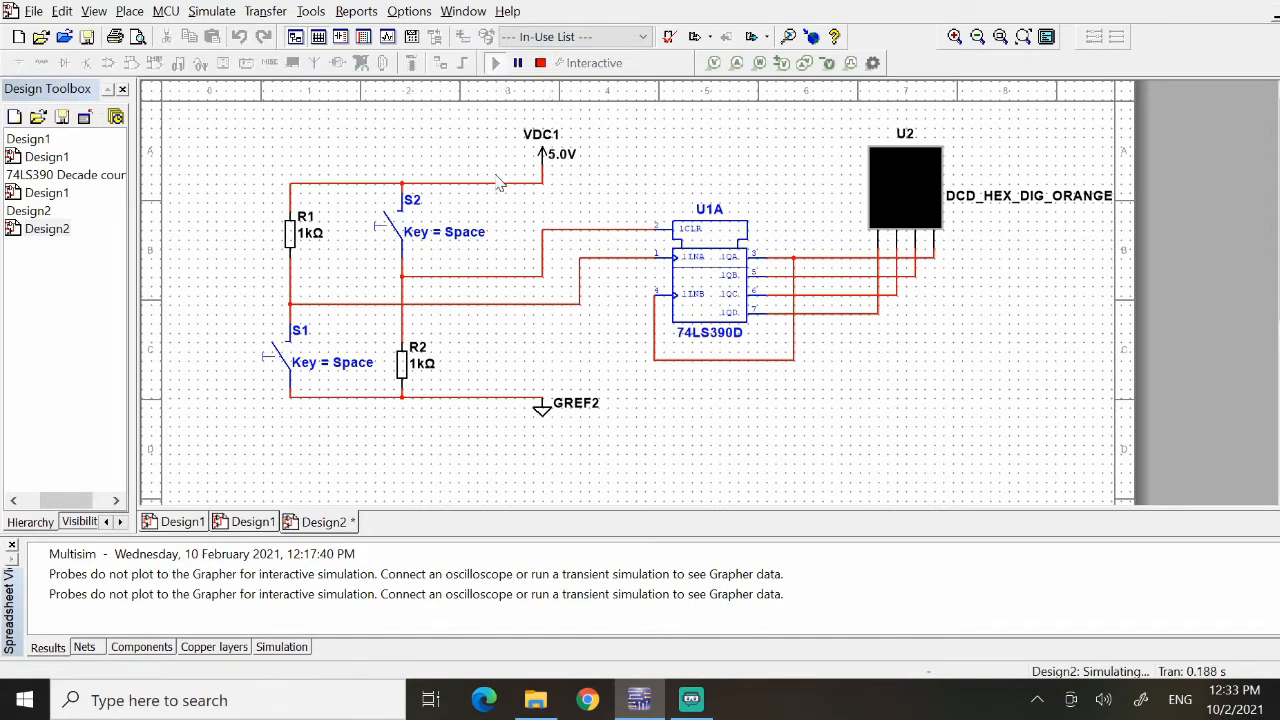
{"action": "left_click", "coordinate": [270, 358]}
{"action": "left_click", "coordinate": [270, 358]}
{"action": "left_click", "coordinate": [270, 358]}
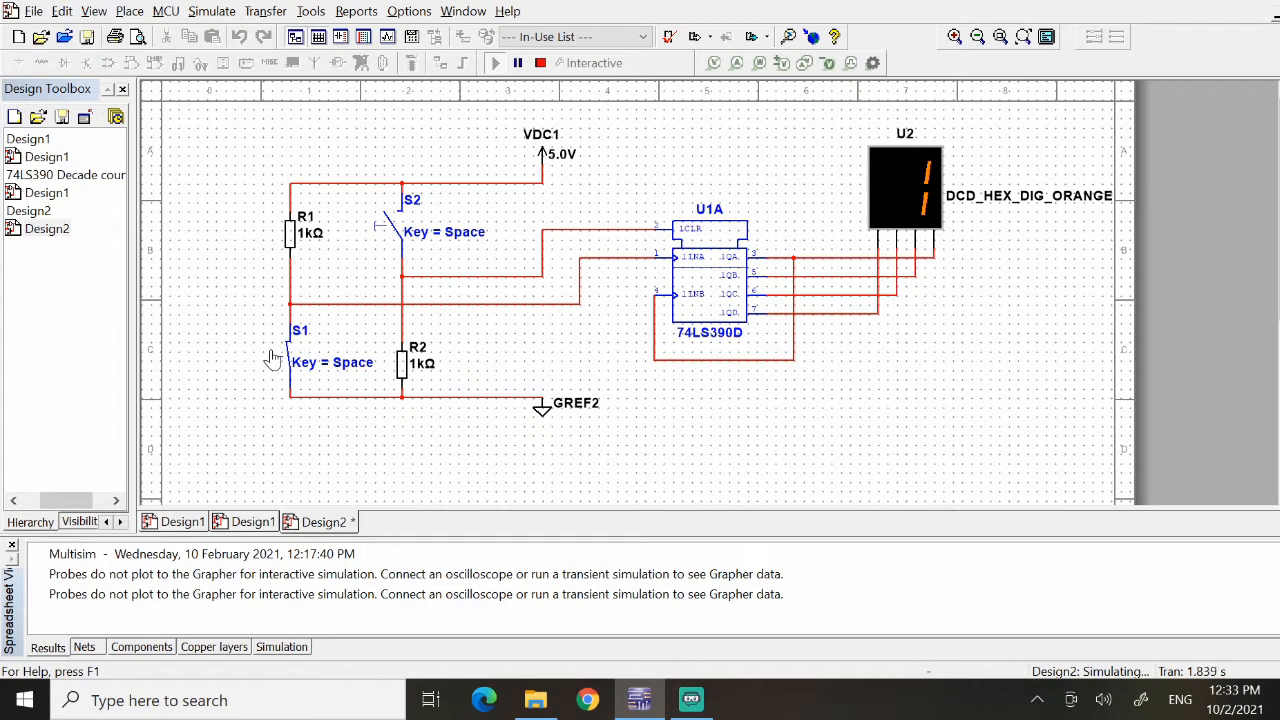
{"action": "left_click", "coordinate": [272, 358]}
{"action": "left_click", "coordinate": [272, 358]}
{"action": "left_click", "coordinate": [272, 358]}
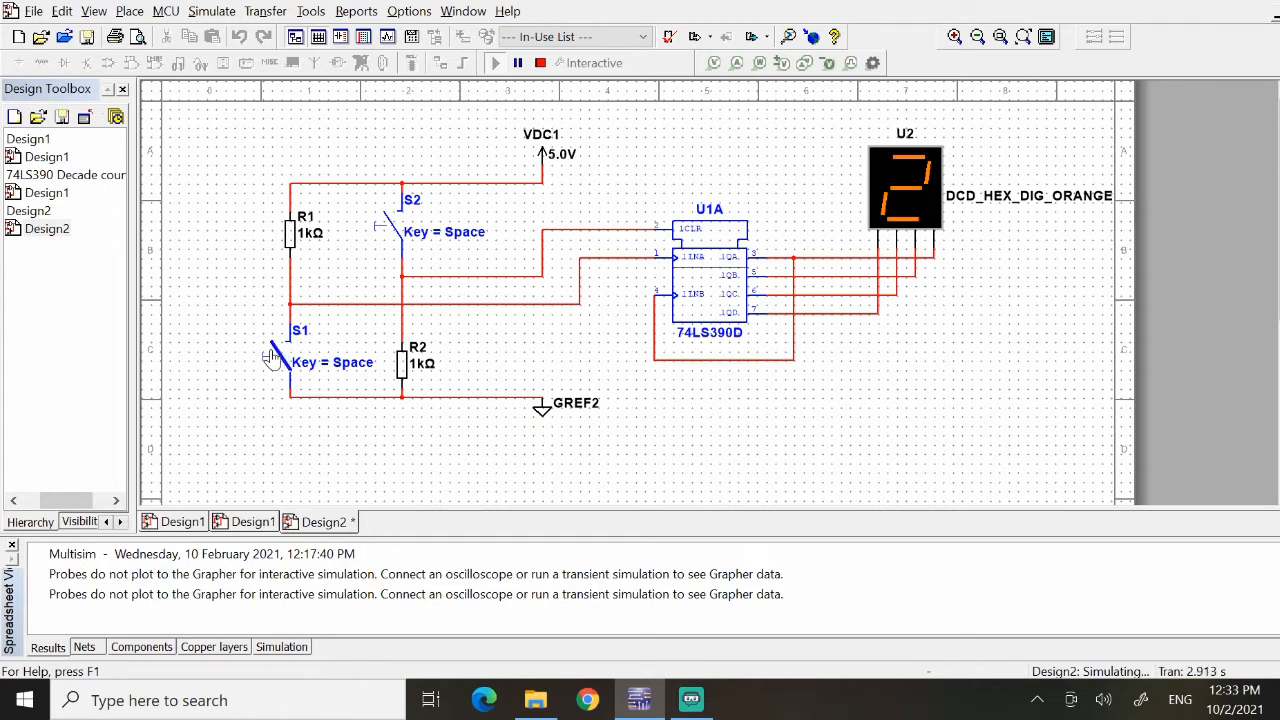
{"action": "left_click", "coordinate": [272, 358]}
{"action": "left_click", "coordinate": [272, 358]}
- Clear the counter by closing and reopening switch S2, and toggle S1 repeatedly to count up again
{"action": "left_click", "coordinate": [396, 232]}
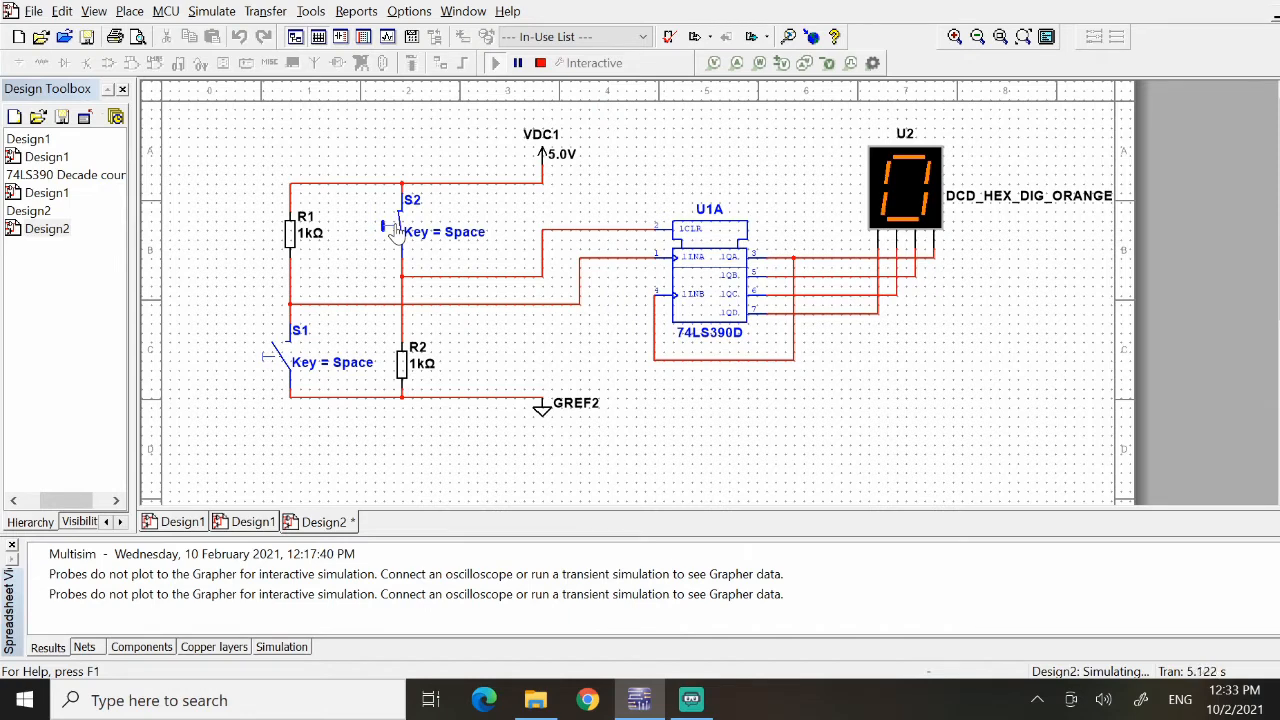
{"action": "left_click", "coordinate": [396, 232]}
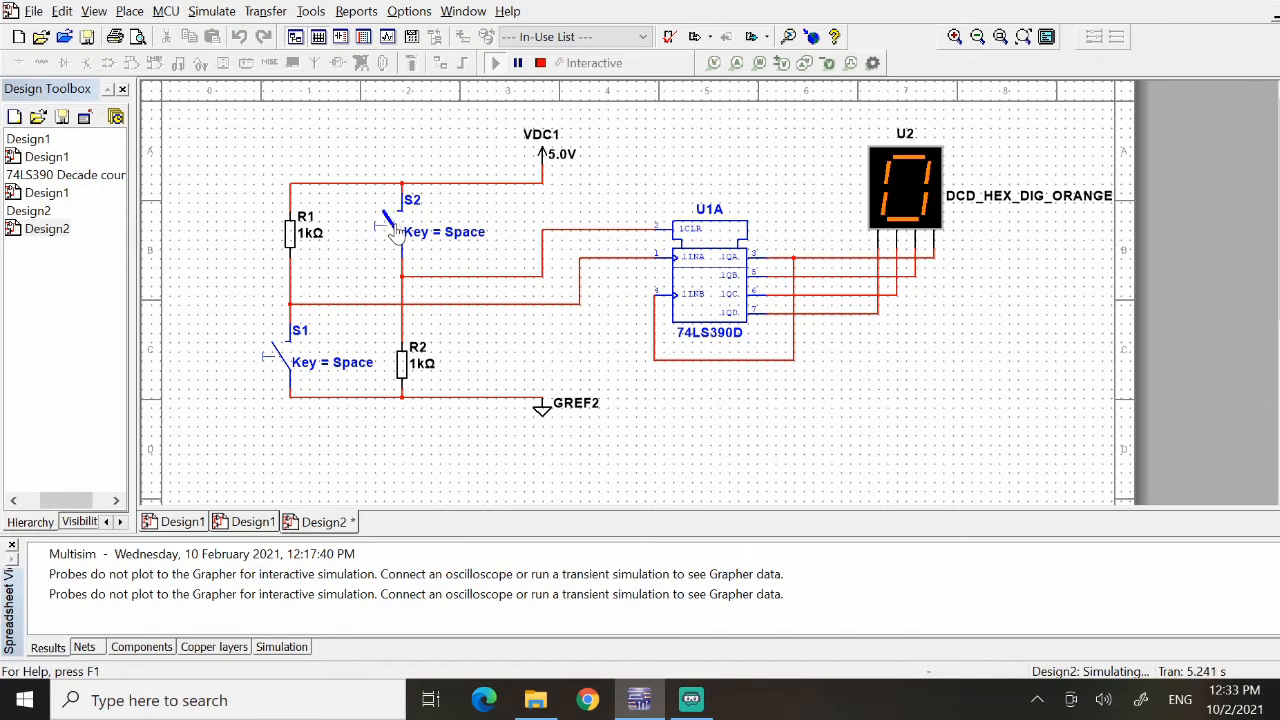
{"action": "left_click", "coordinate": [280, 362]}
{"action": "left_click", "coordinate": [281, 364]}
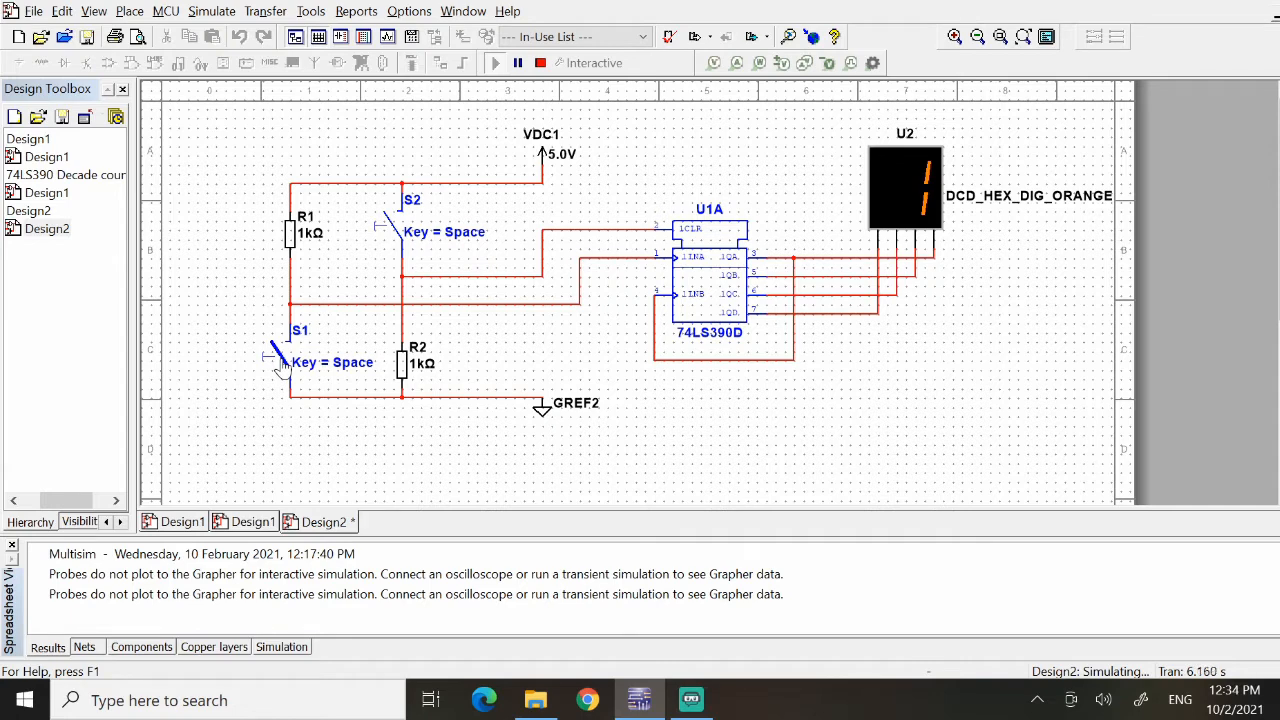
{"action": "left_click", "coordinate": [281, 364]}
{"action": "left_click", "coordinate": [281, 364]}
{"action": "left_click", "coordinate": [281, 364]}
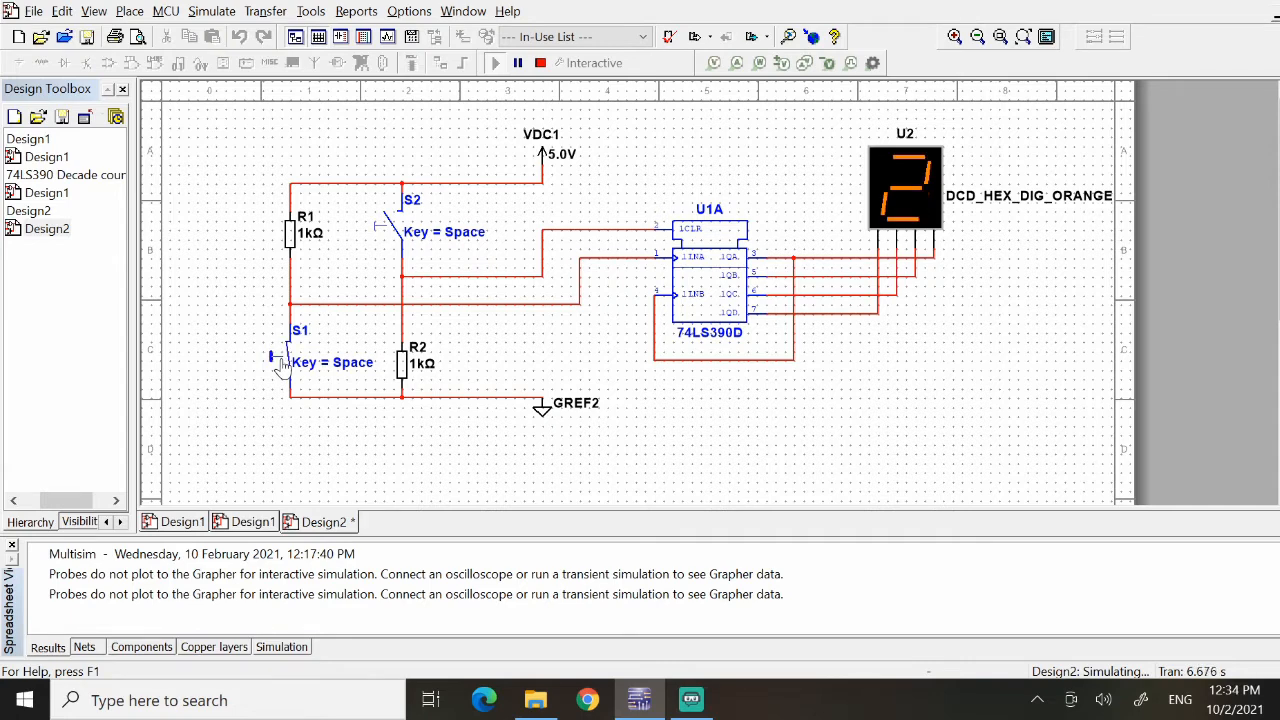
{"action": "left_click", "coordinate": [281, 364]}
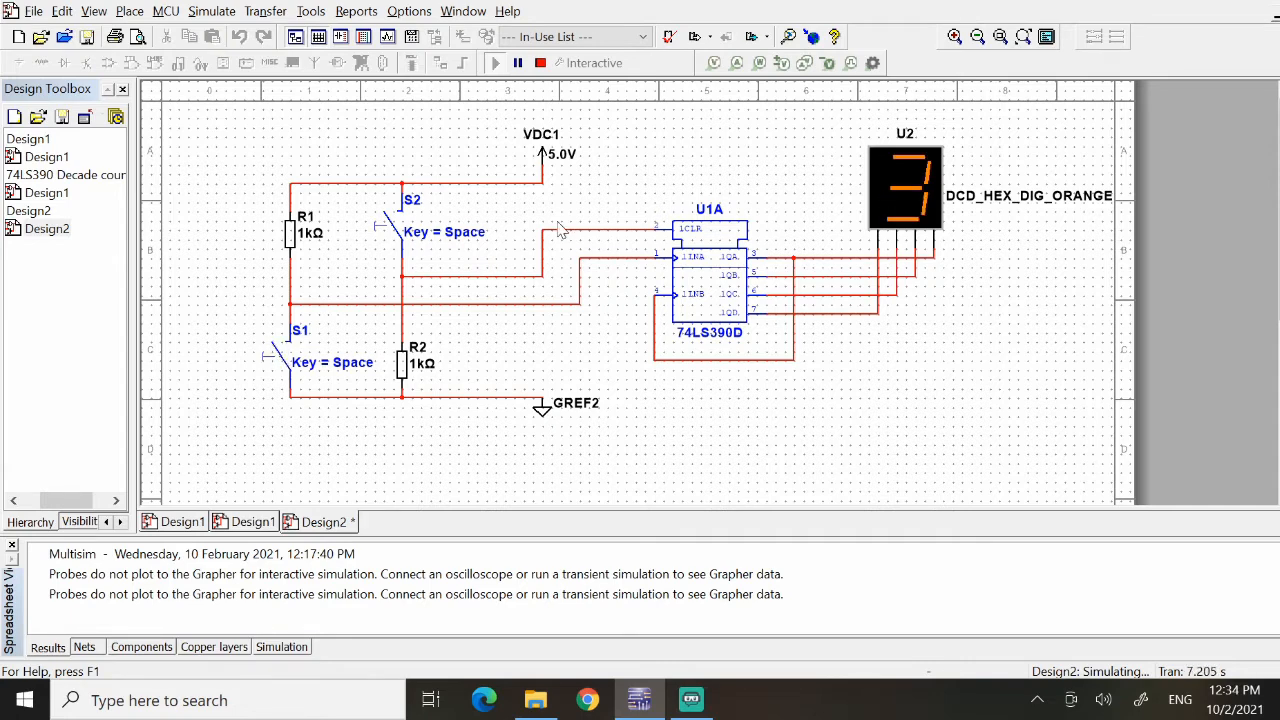
- Clear the counter again with switch S2 and stop the simulation
{"action": "left_click", "coordinate": [400, 232]}
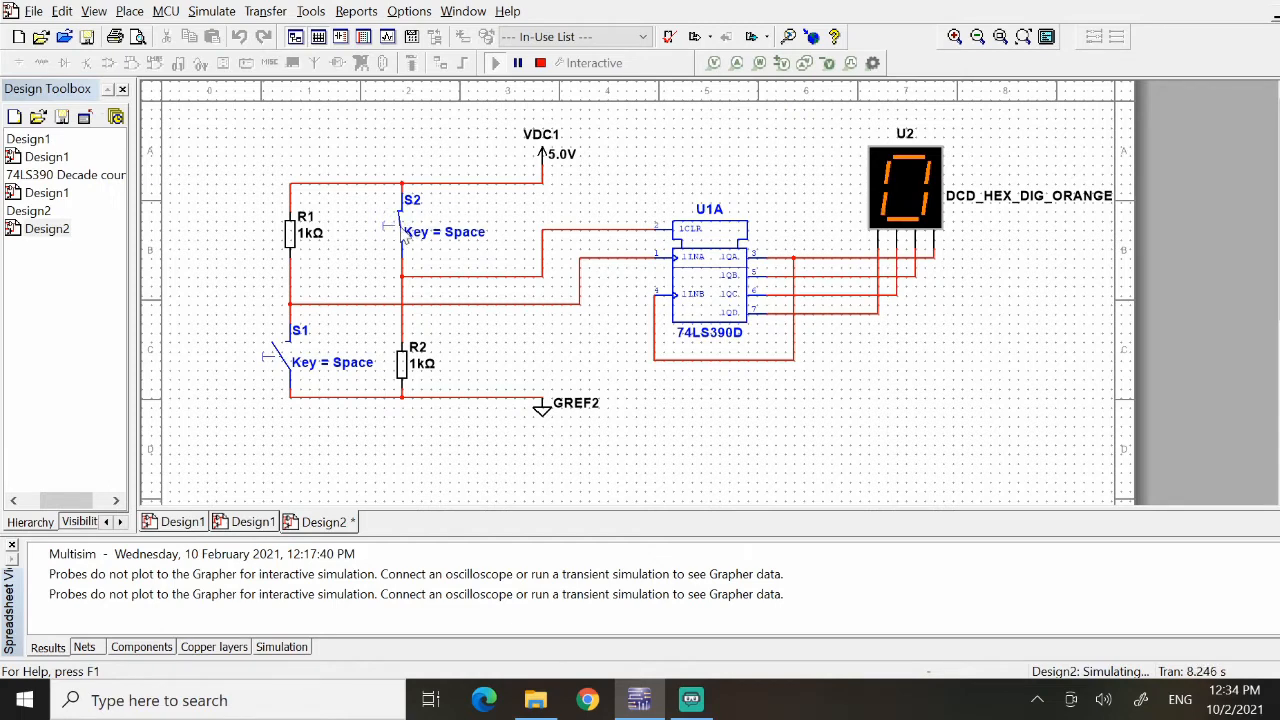
{"action": "left_click", "coordinate": [393, 232]}
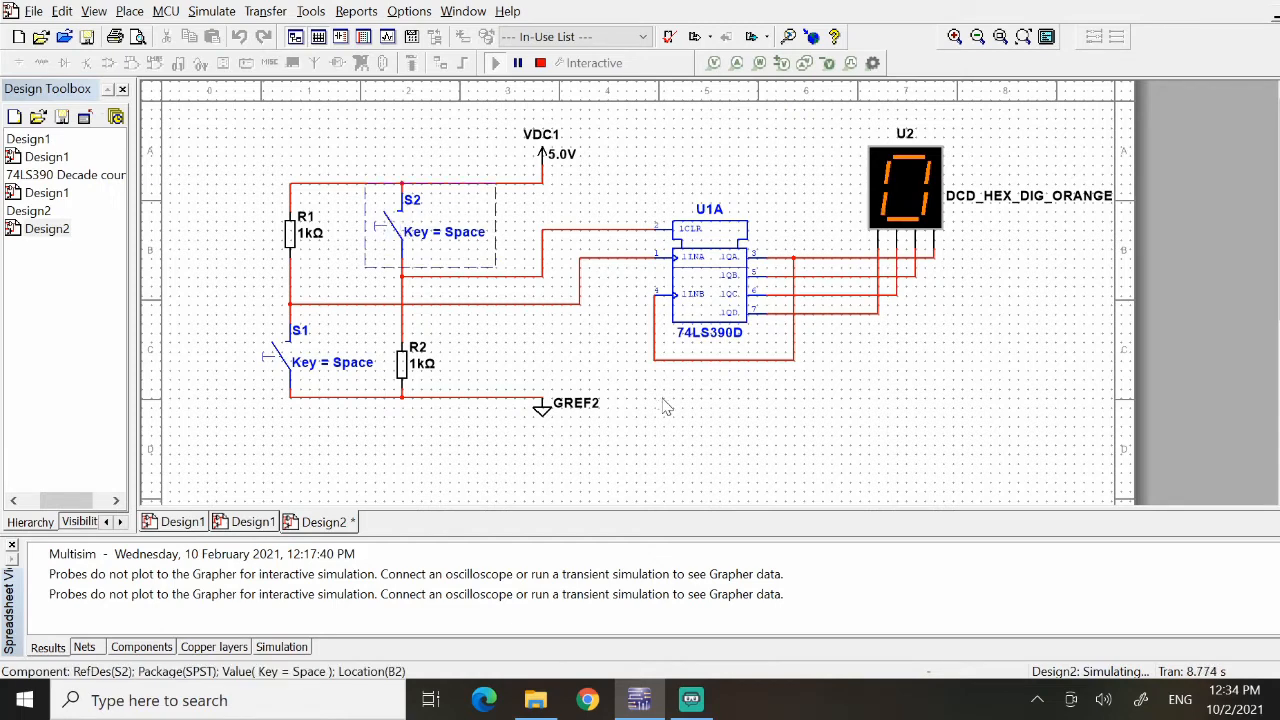
{"action": "left_click", "coordinate": [540, 62]}
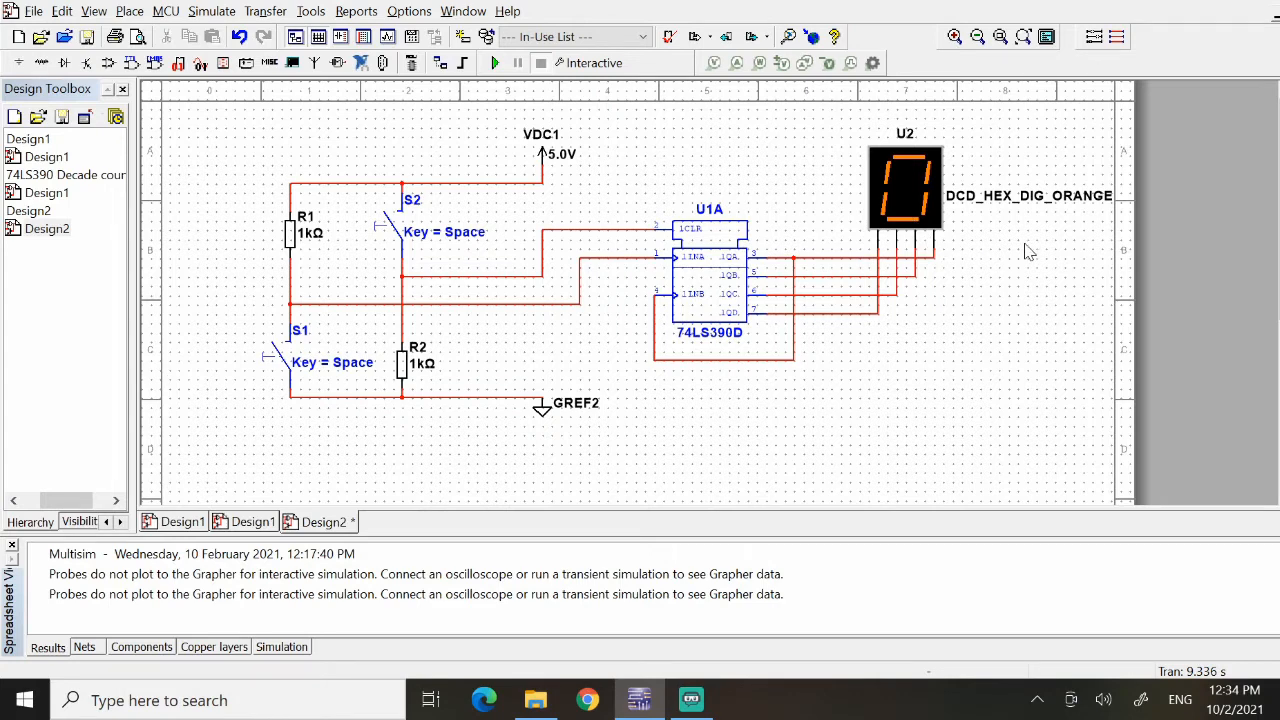
- Place a voltage probe and attach it to the 1INA wire just right of the R1–S1 junction
{"action": "left_click", "coordinate": [714, 70]}
{"action": "left_click", "coordinate": [646, 181]}
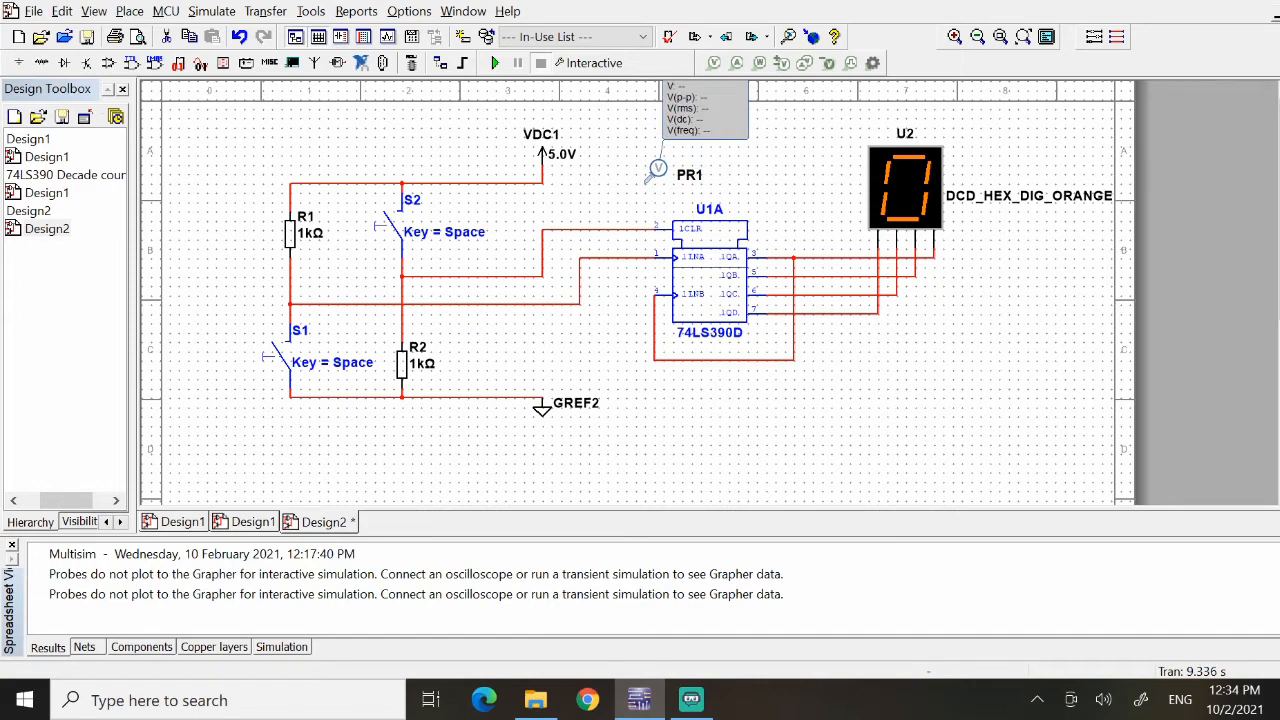
{"action": "left_click_drag", "start_coordinate": [648, 180], "coordinate": [322, 301]}
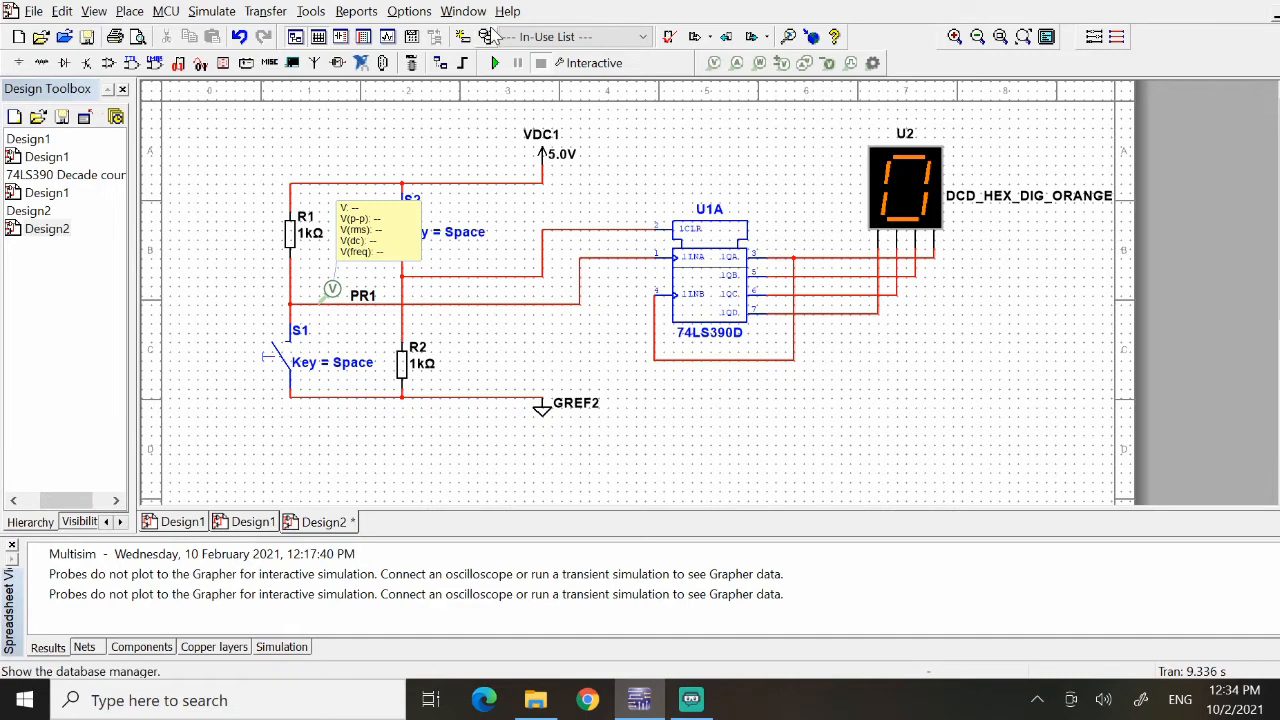
- Start the simulation and close switch S1 to check the probed voltage on the 1INA wire
{"action": "left_click", "coordinate": [495, 63]}
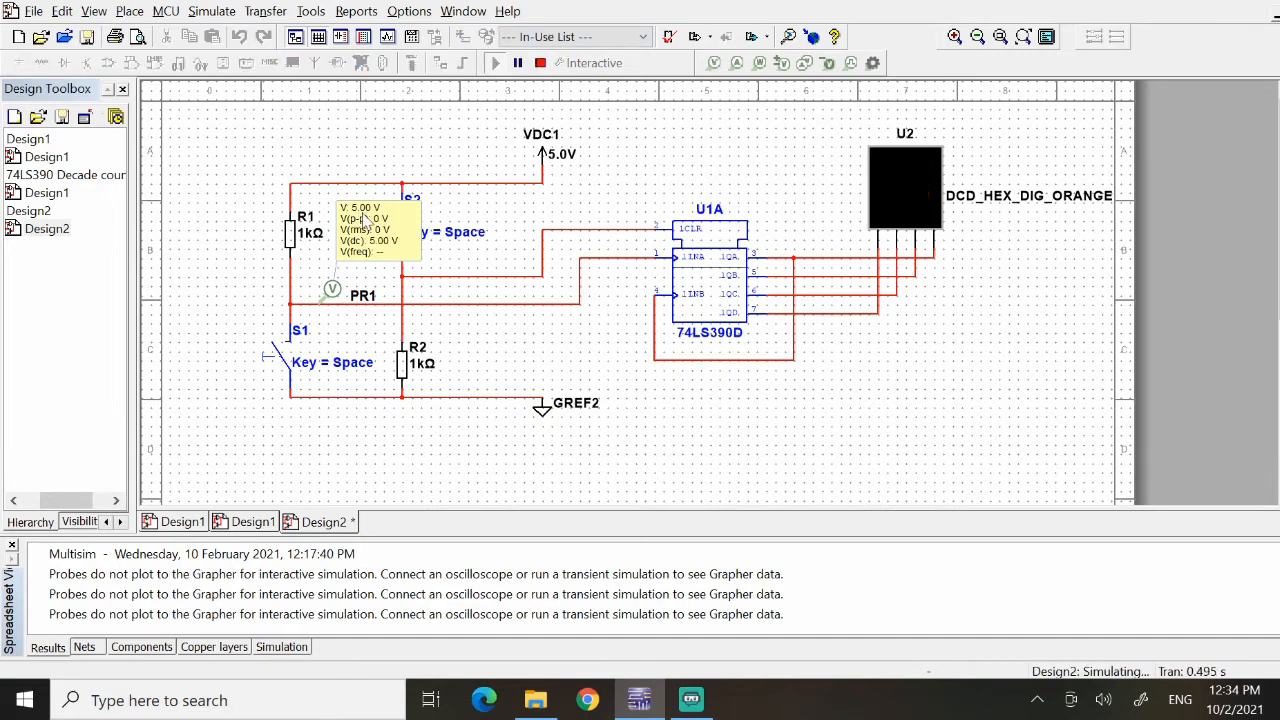
{"action": "left_click", "coordinate": [280, 356]}
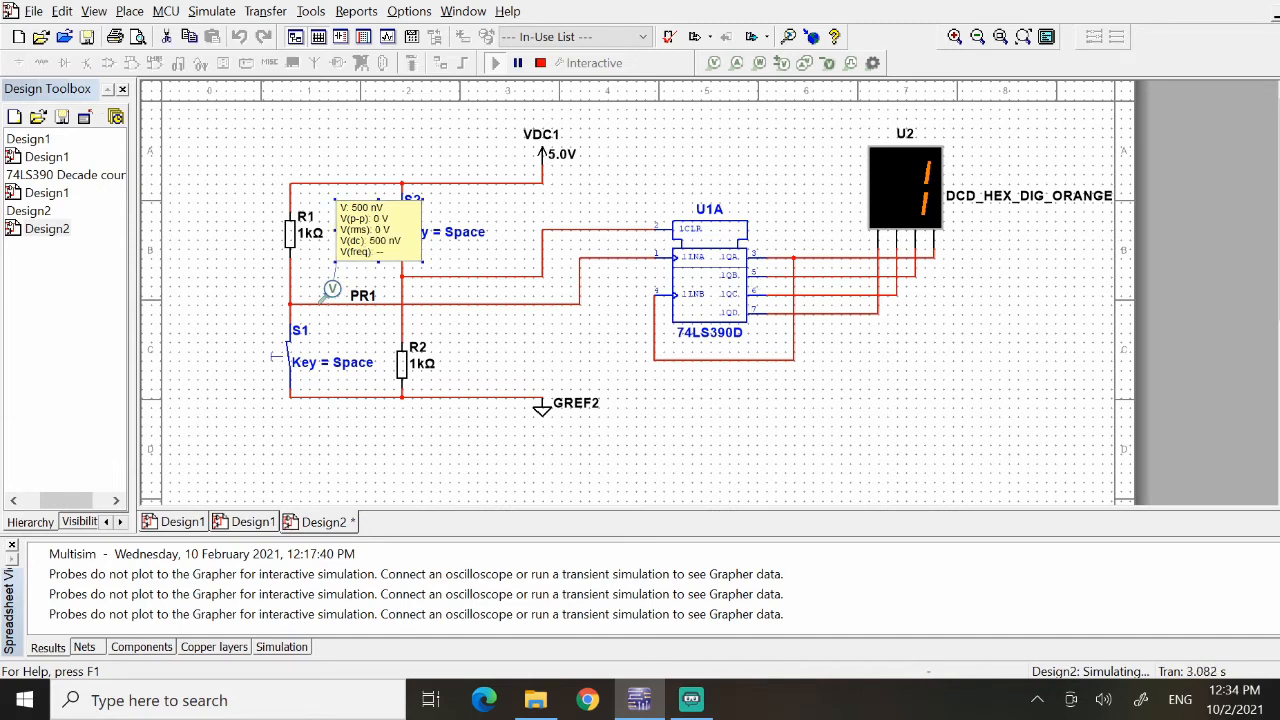
- Move the voltage probe to the 1QD, 1QC, 1QB and 1QA output wires in turn, toggling both switches before the last move
{"action": "left_click_drag", "start_coordinate": [338, 297], "coordinate": [836, 314]}
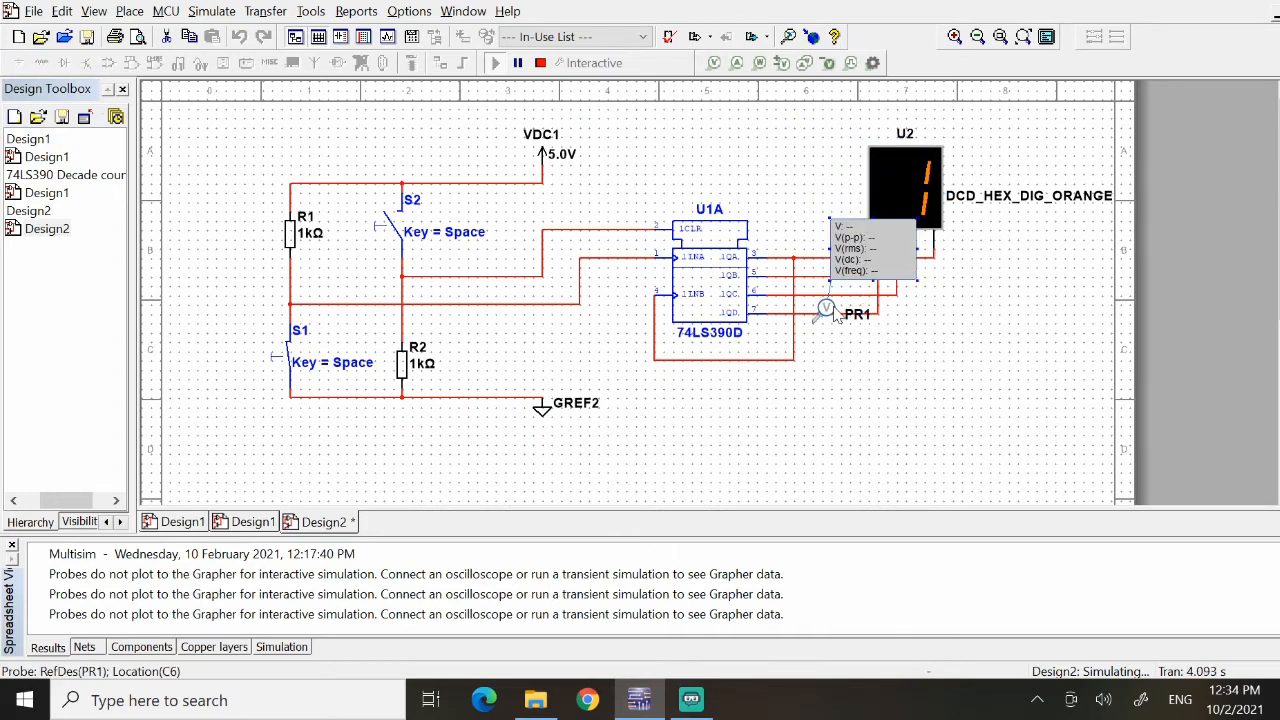
{"action": "left_click", "coordinate": [834, 394]}
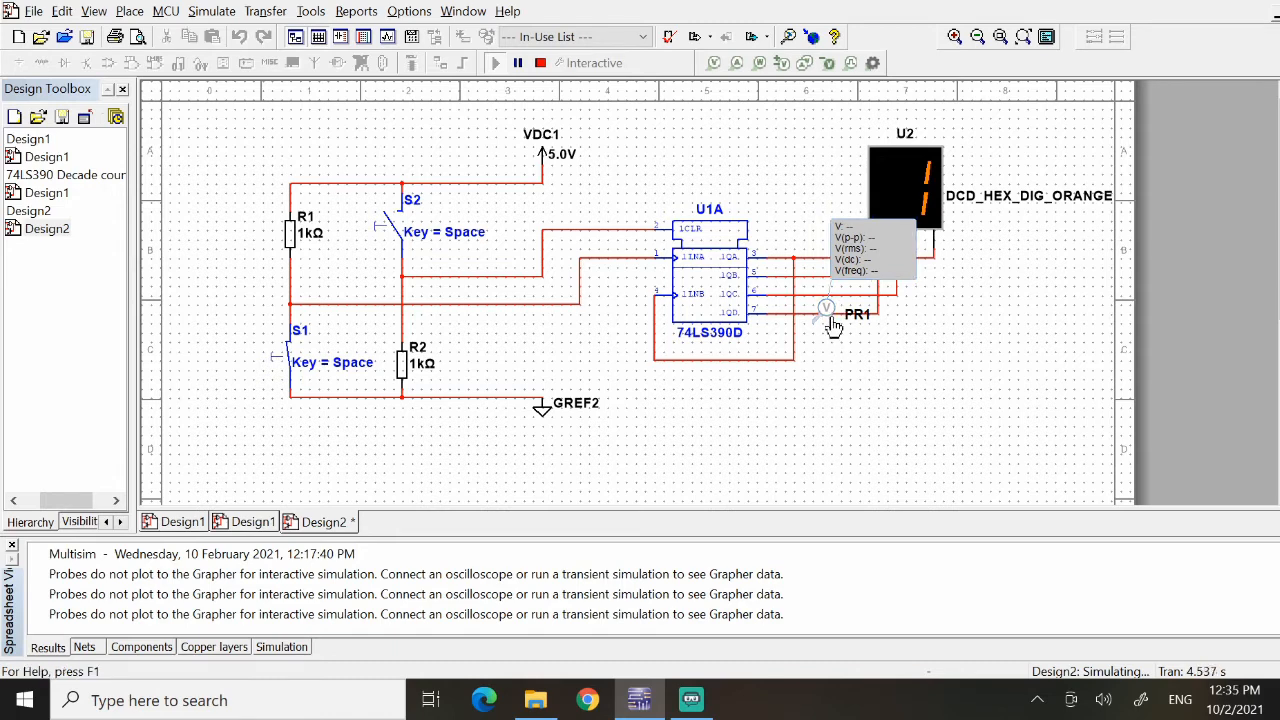
{"action": "left_click_drag", "start_coordinate": [827, 315], "coordinate": [827, 303]}
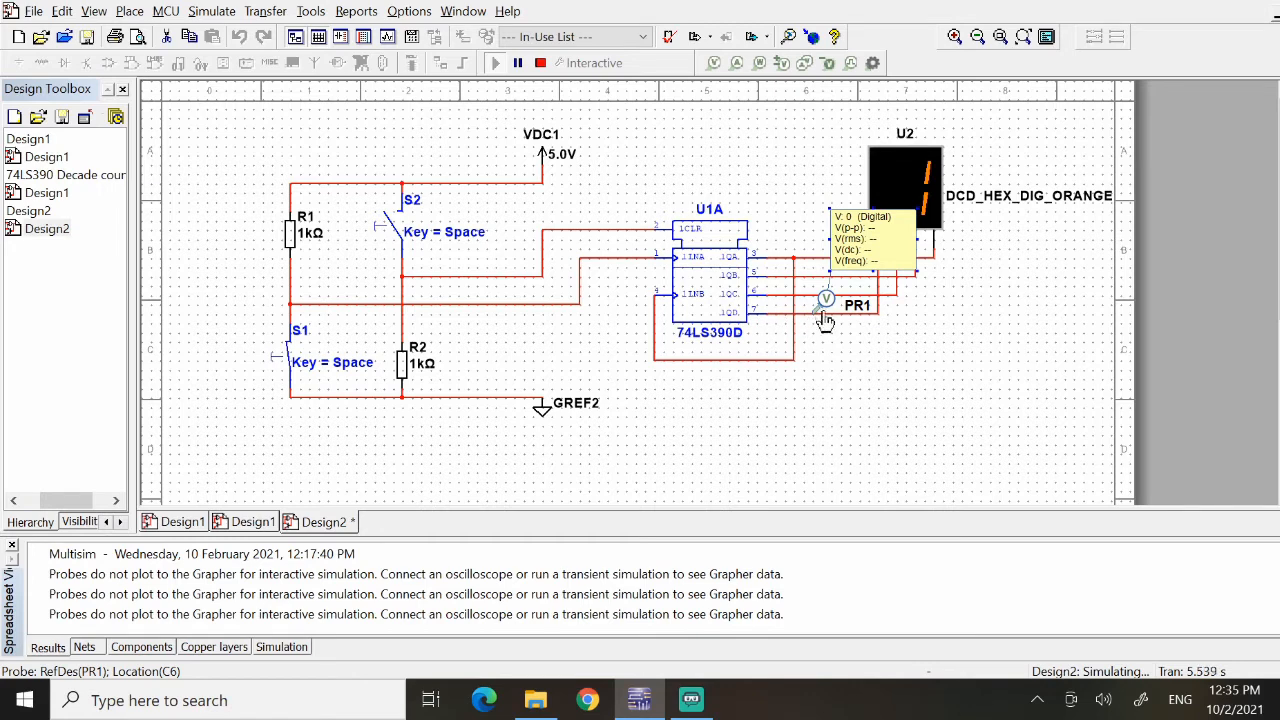
{"action": "left_click_drag", "start_coordinate": [826, 306], "coordinate": [828, 288]}
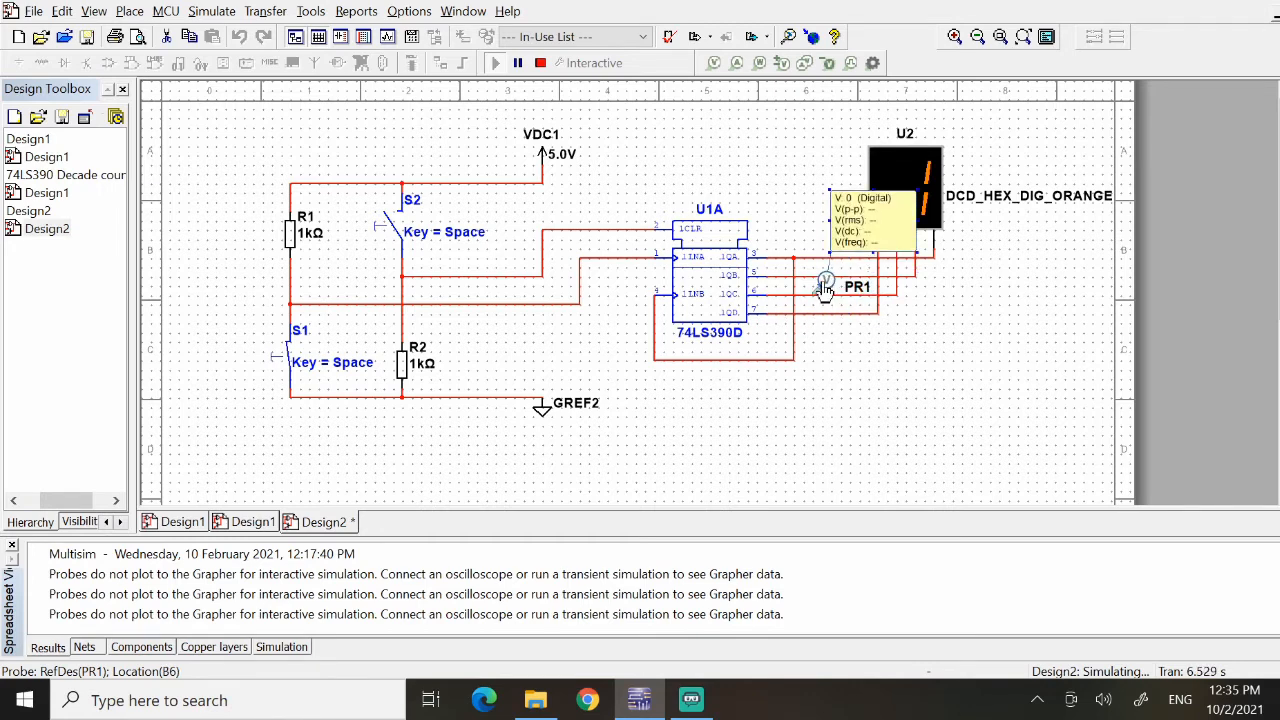
{"action": "left_click_drag", "start_coordinate": [828, 288], "coordinate": [826, 268]}
{"action": "key", "text": "space"}
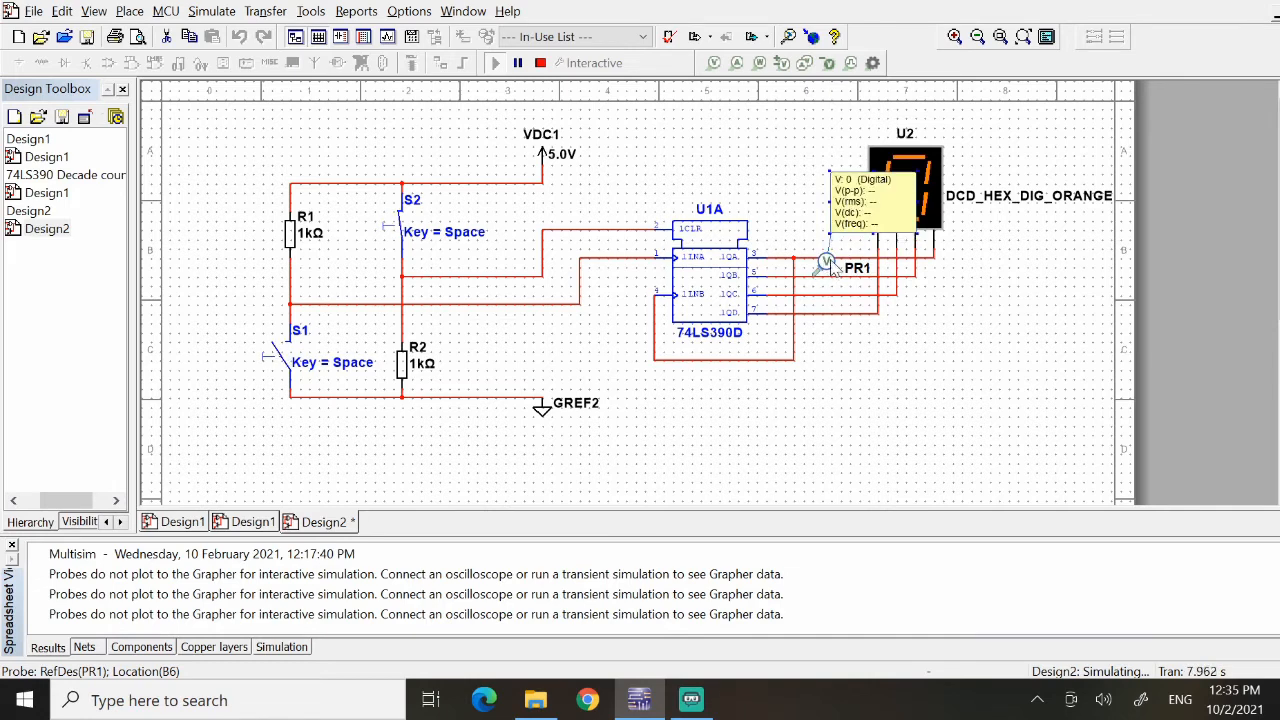
{"action": "left_click_drag", "start_coordinate": [831, 267], "coordinate": [824, 250]}
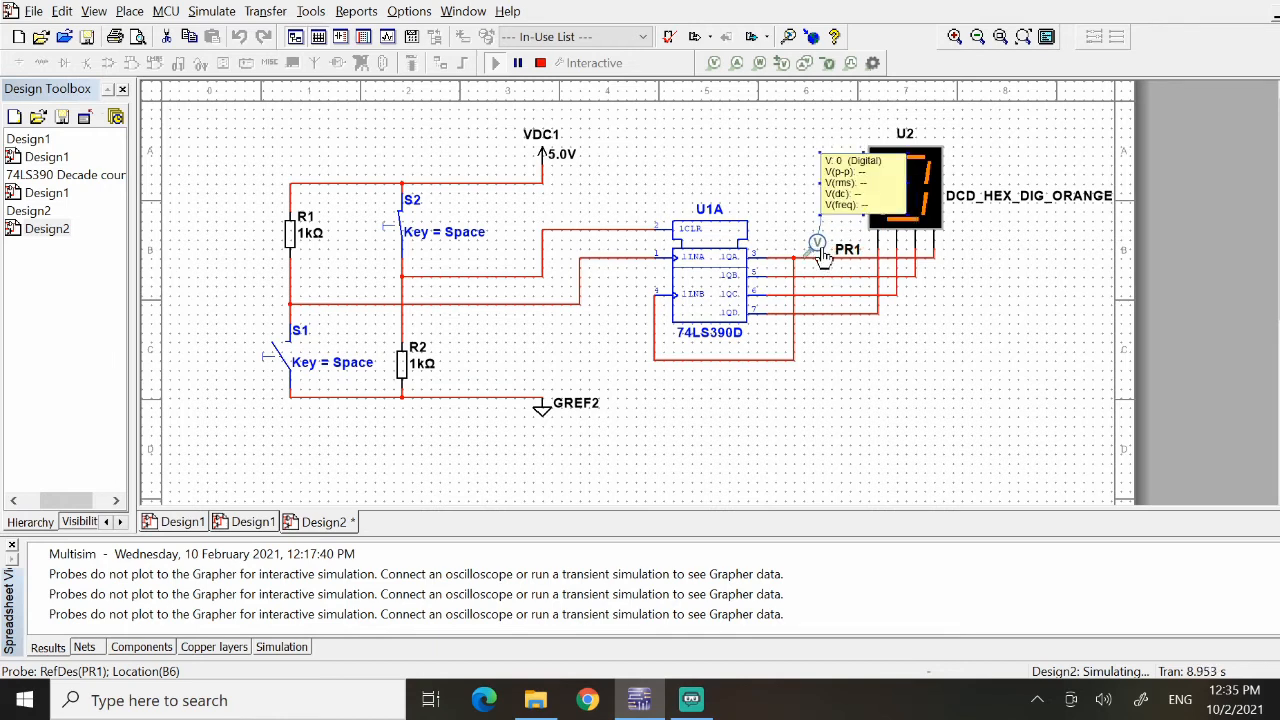
- Toggle switch S1 several times with the voltage probe on the 1QA wire
{"action": "left_click", "coordinate": [282, 364]}
{"action": "left_click", "coordinate": [284, 366]}
{"action": "left_click", "coordinate": [284, 366]}
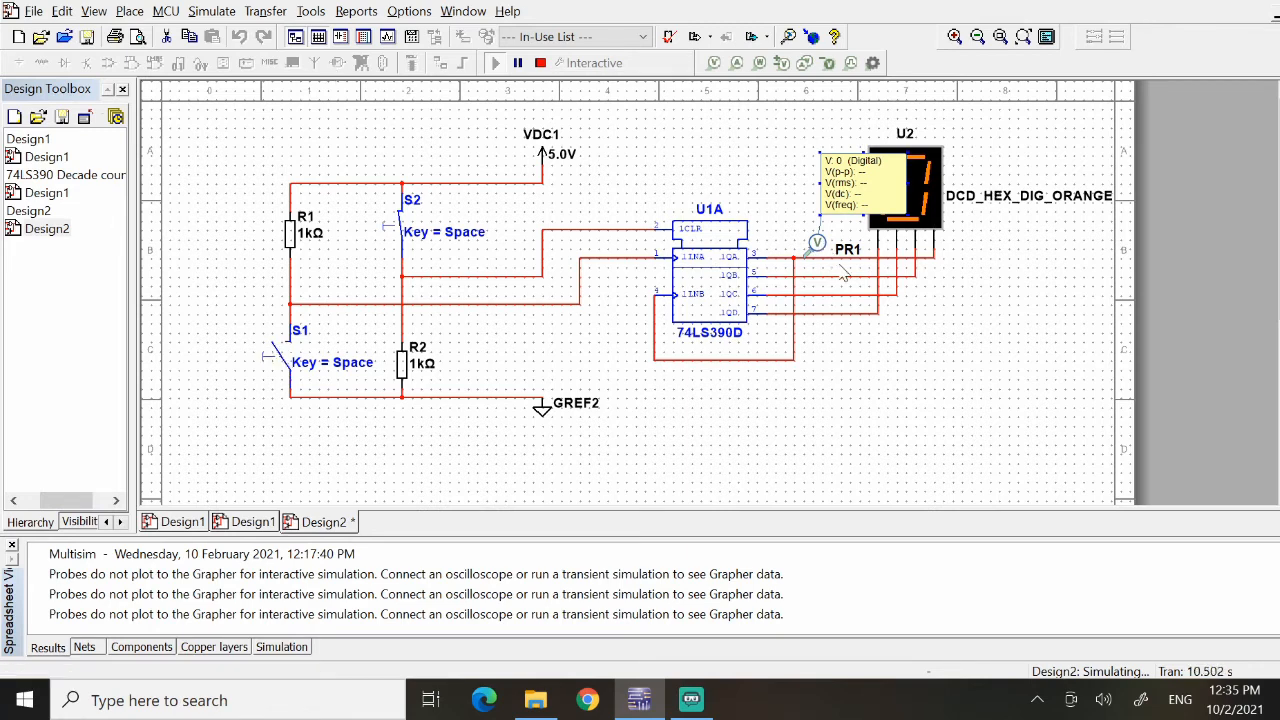
- Take the probe off the 1QA wire, open switch S2, and reattach the probe to the 1QA wire
{"action": "left_click_drag", "start_coordinate": [816, 246], "coordinate": [880, 383]}
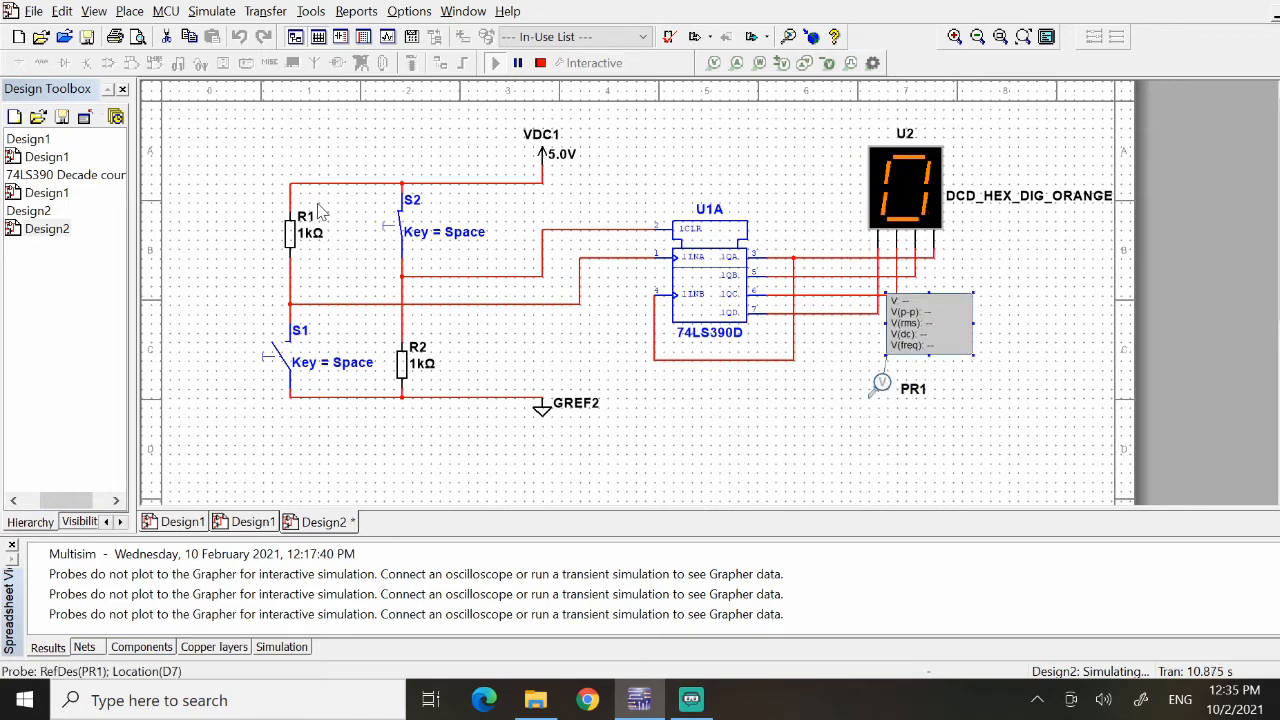
{"action": "left_click", "coordinate": [381, 235]}
{"action": "left_click_drag", "start_coordinate": [880, 380], "coordinate": [852, 352]}
{"action": "left_click_drag", "start_coordinate": [828, 295], "coordinate": [838, 258]}
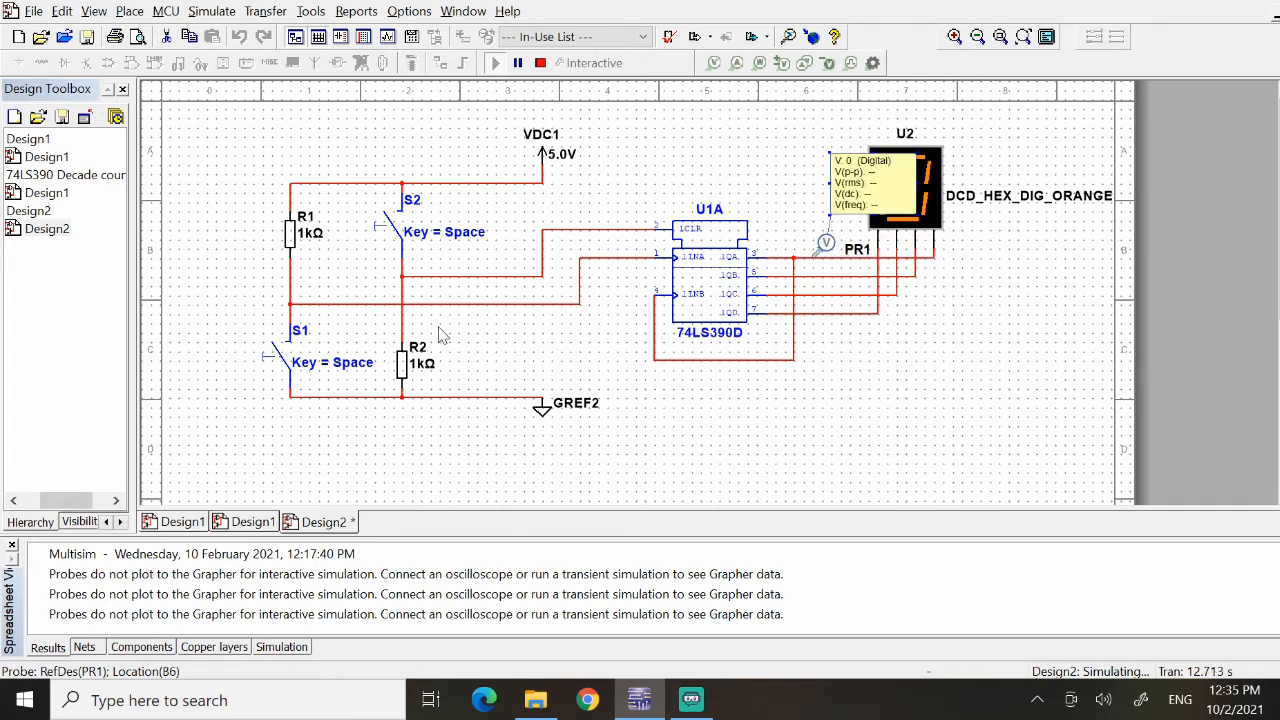
- Toggle switch S1 repeatedly to advance the count and check the logic level on the 1QA output
{"action": "left_click", "coordinate": [276, 358]}
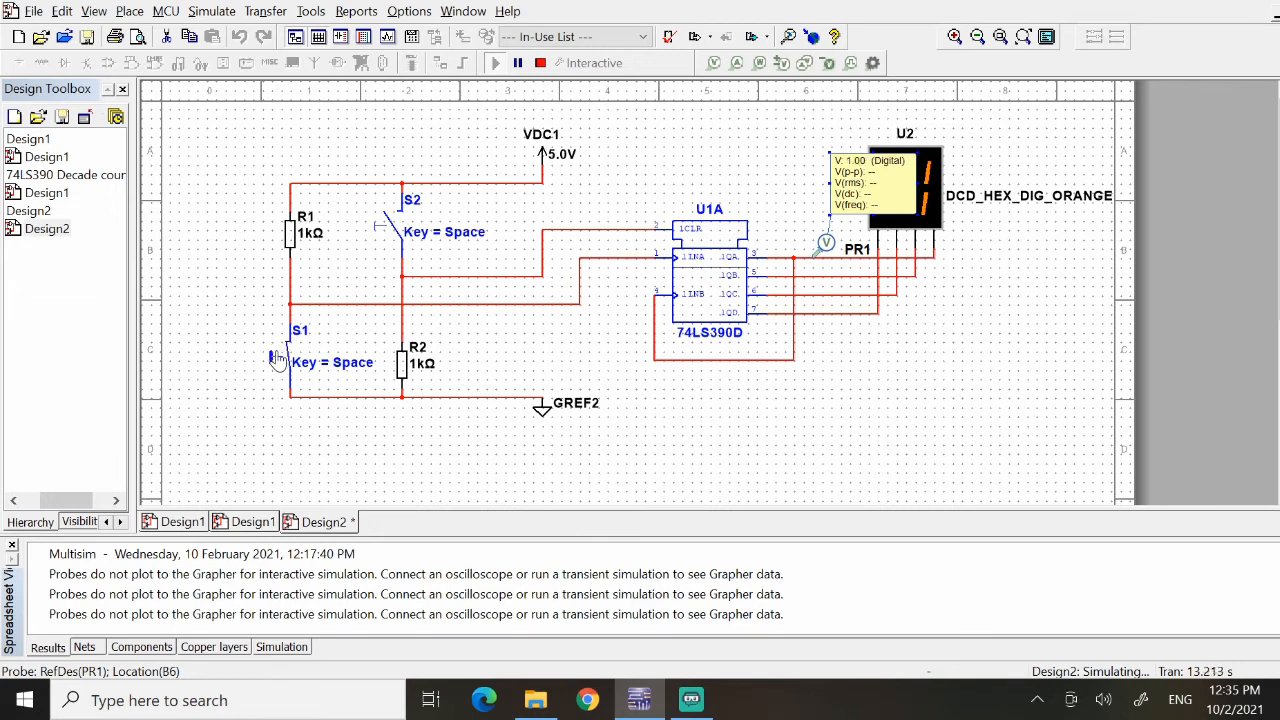
{"action": "left_click", "coordinate": [276, 358]}
{"action": "left_click", "coordinate": [276, 358]}
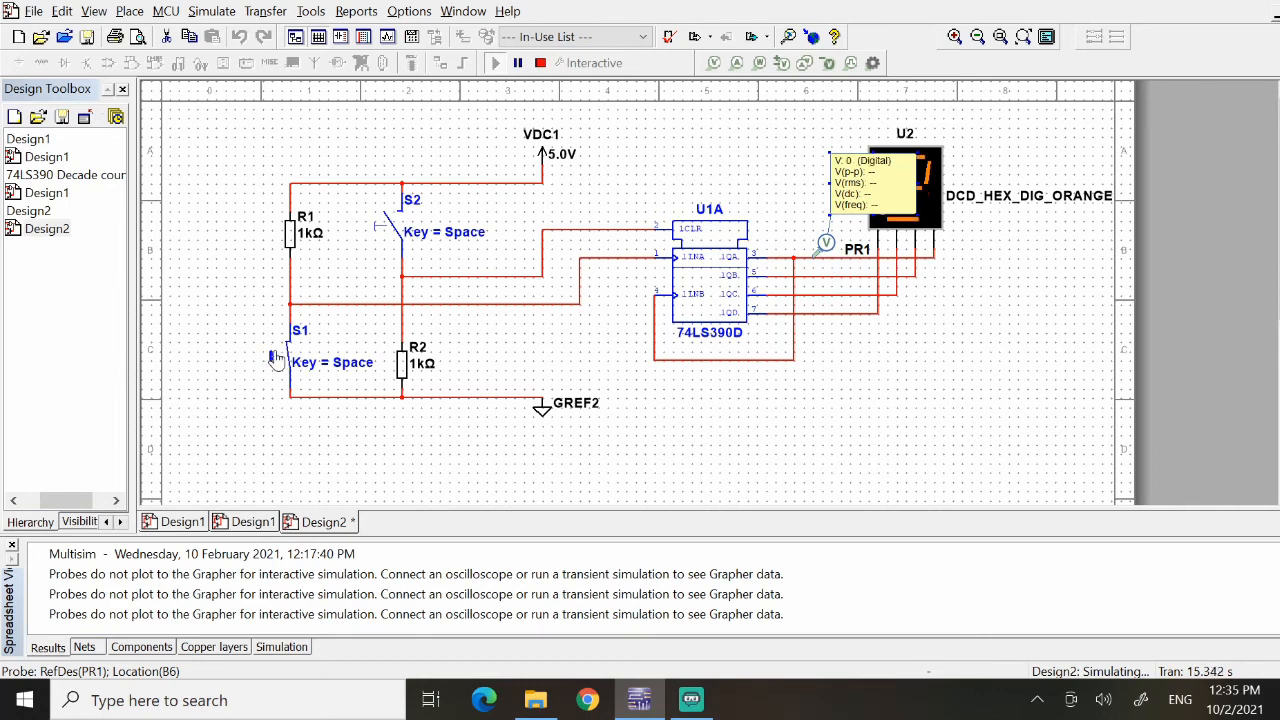
{"action": "left_click", "coordinate": [276, 358]}
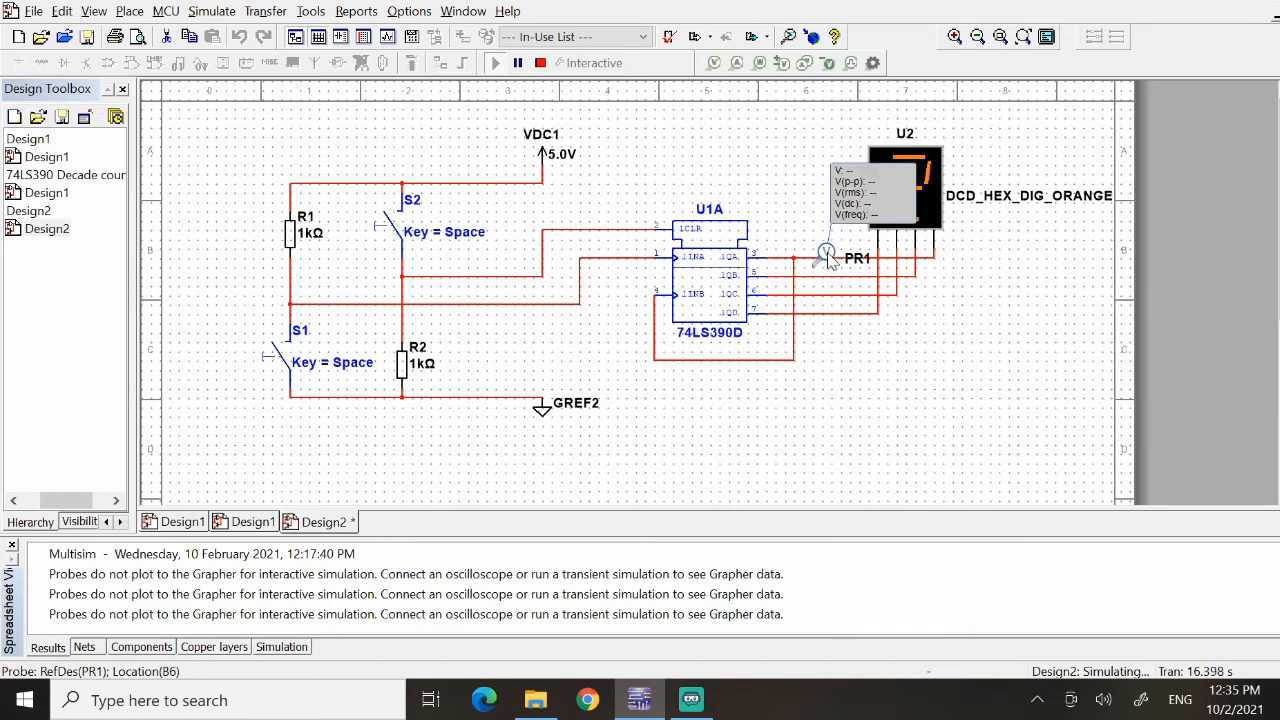
- Probe the 1QB wire, stop the simulation and move the probe to the empty area above U1A
{"action": "left_click_drag", "start_coordinate": [826, 243], "coordinate": [826, 262]}
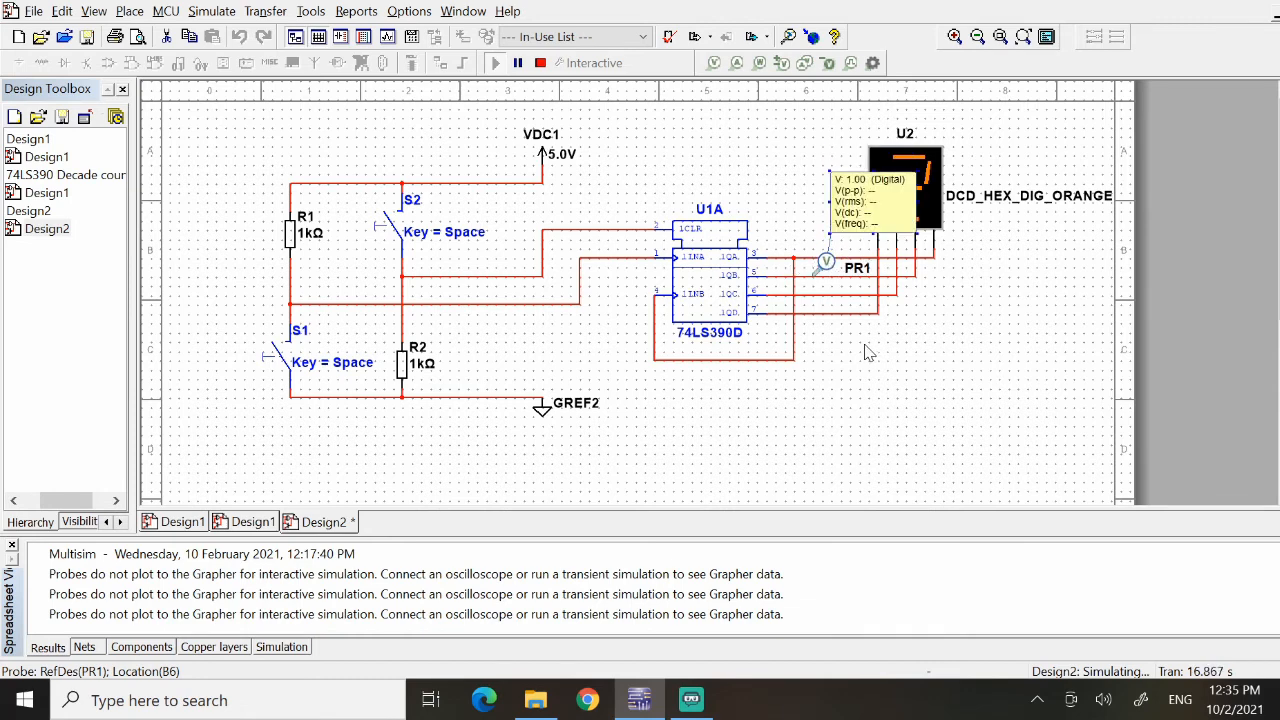
{"action": "left_click", "coordinate": [540, 62]}
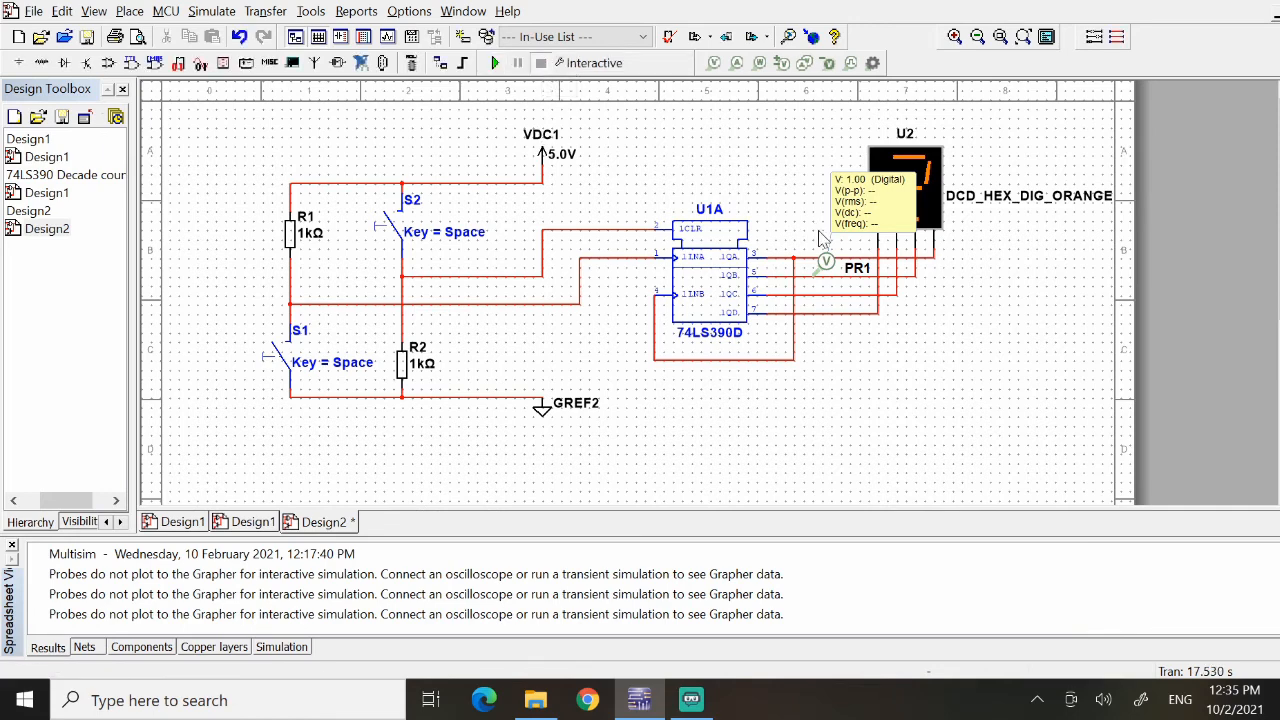
{"action": "left_click_drag", "start_coordinate": [825, 262], "coordinate": [686, 160]}
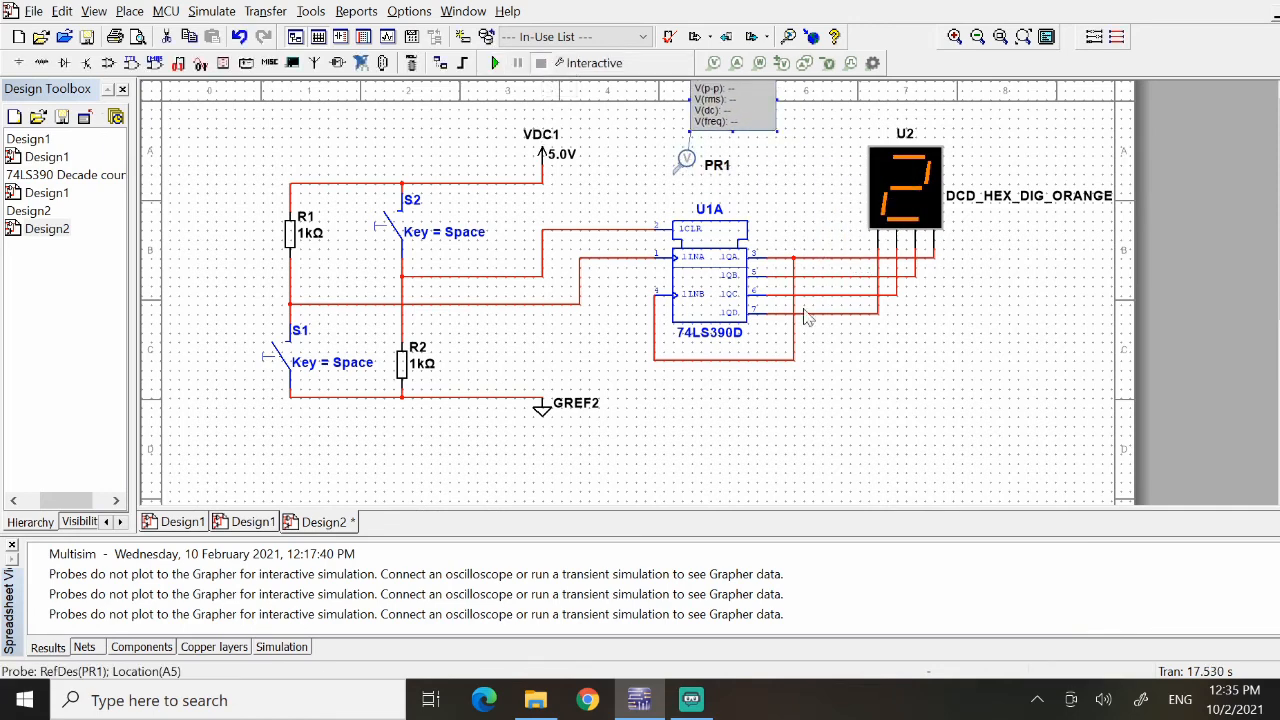